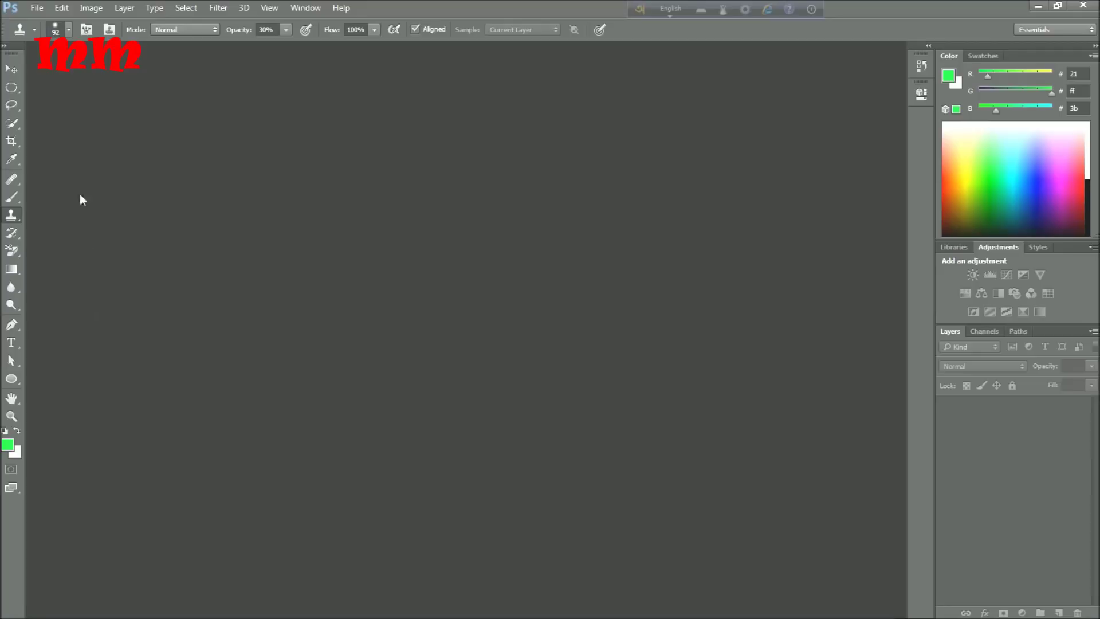
- Bring up the File menu in the empty Photoshop workspace
click(36, 8)
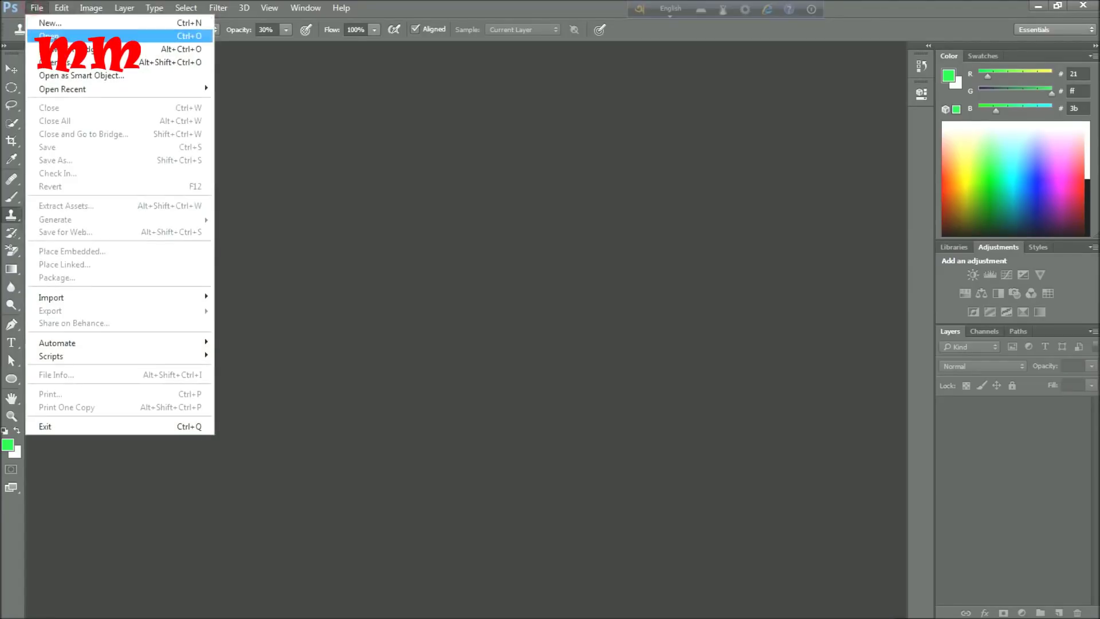
- Open Kashmiri_man_with_his_grand_son.jpg from the Desktop
click(52, 30)
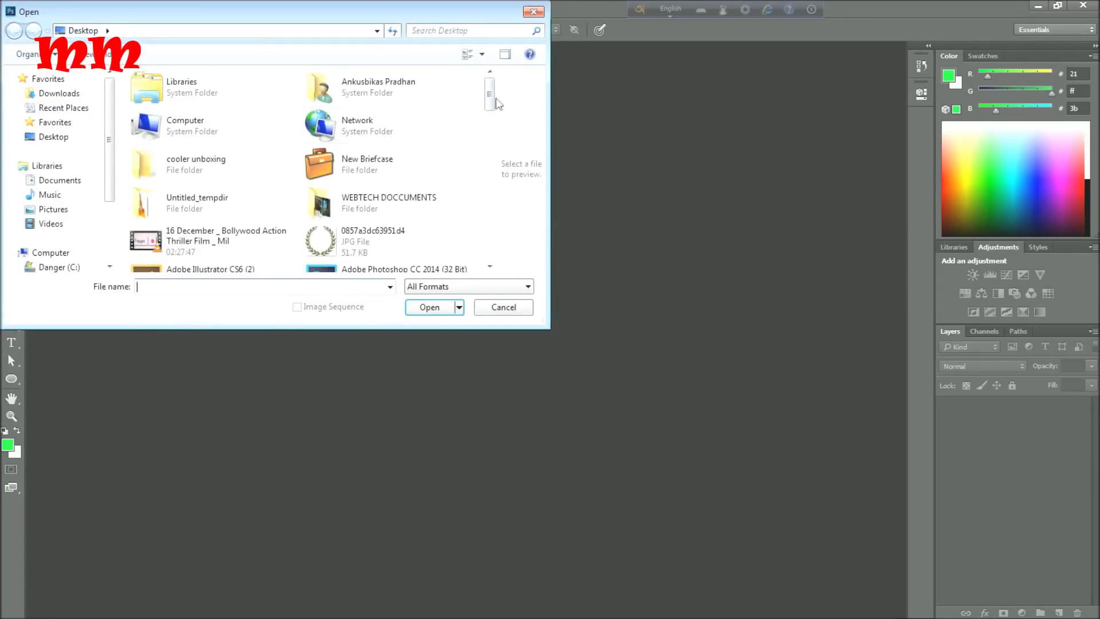
drag(489, 106, 468, 260)
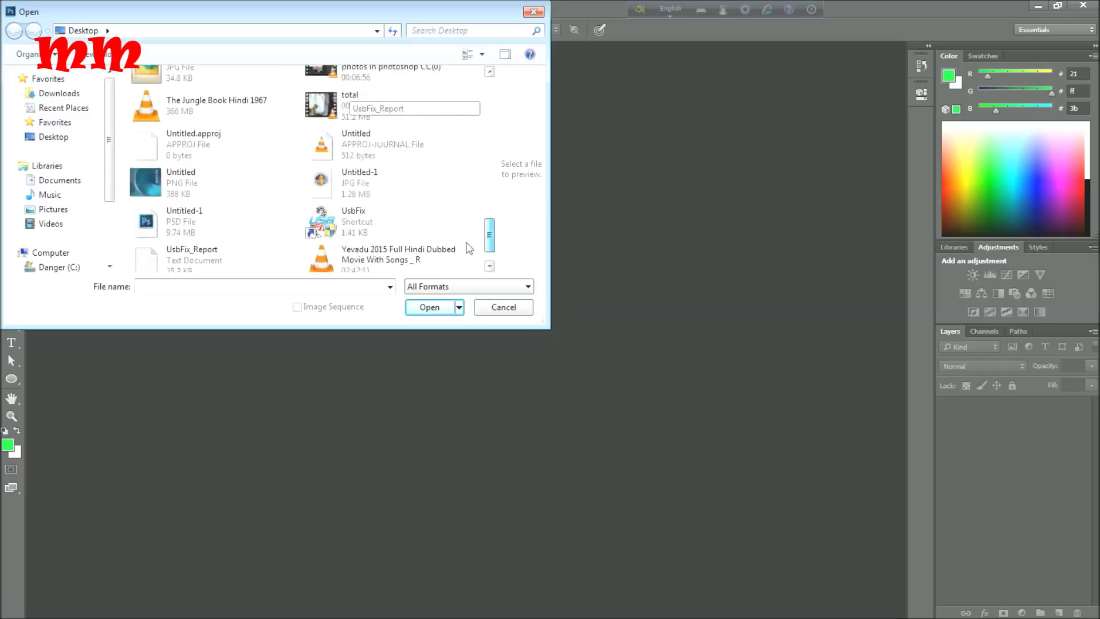
drag(465, 256, 483, 192)
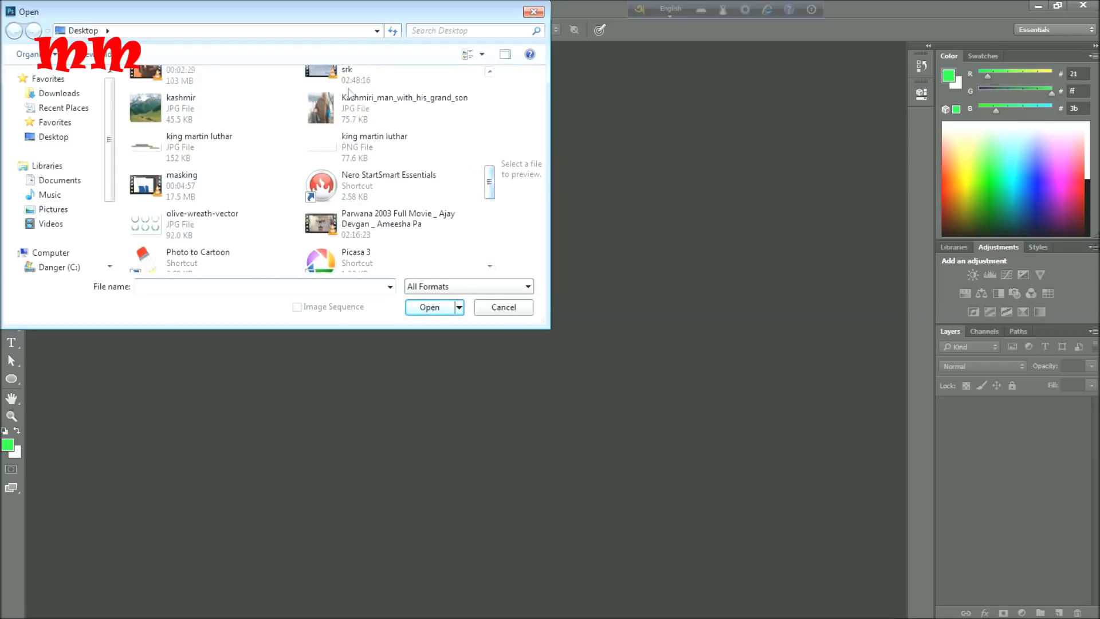
click(335, 115)
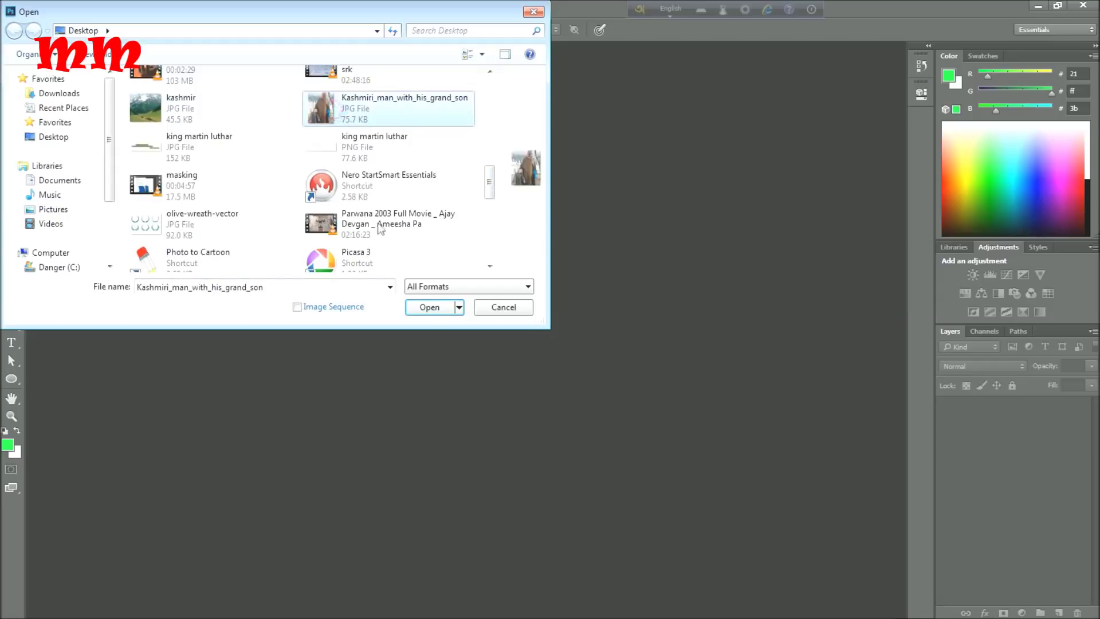
click(430, 307)
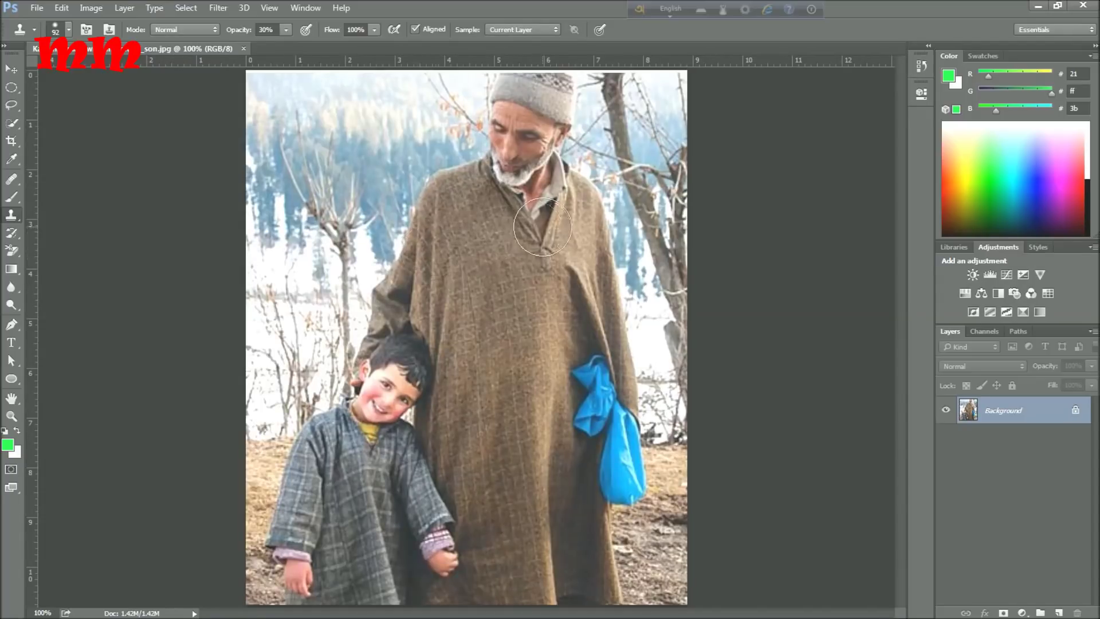
- Switch to the Photography workspace, then zoom to 50%, 200% and back to 100%
click(1092, 30)
click(1062, 79)
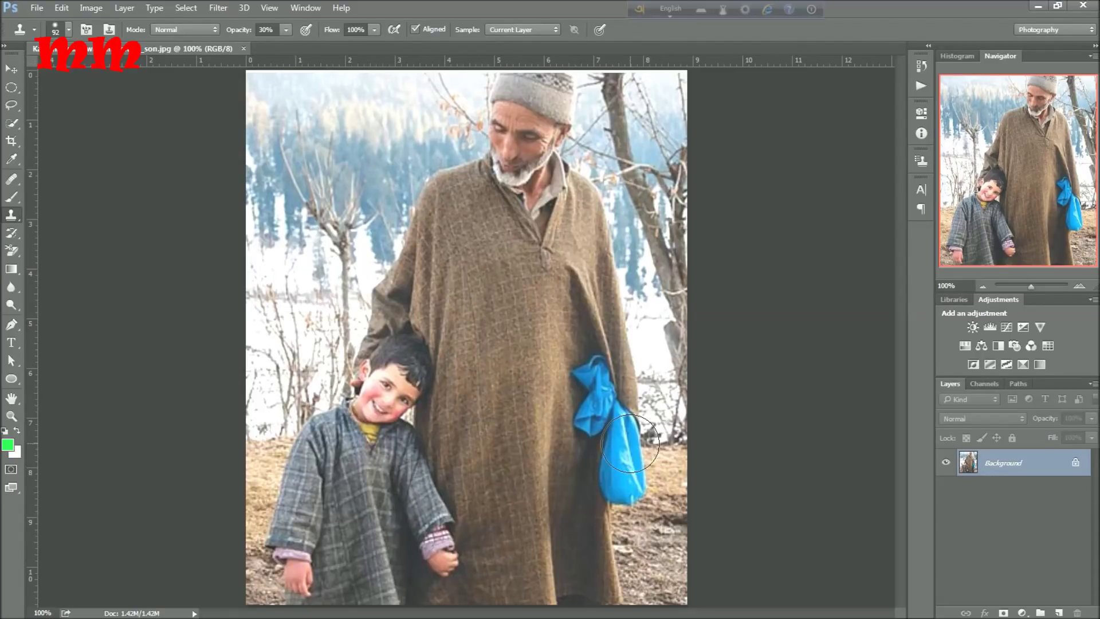
key(ctrl+minus)
key(ctrl+minus)
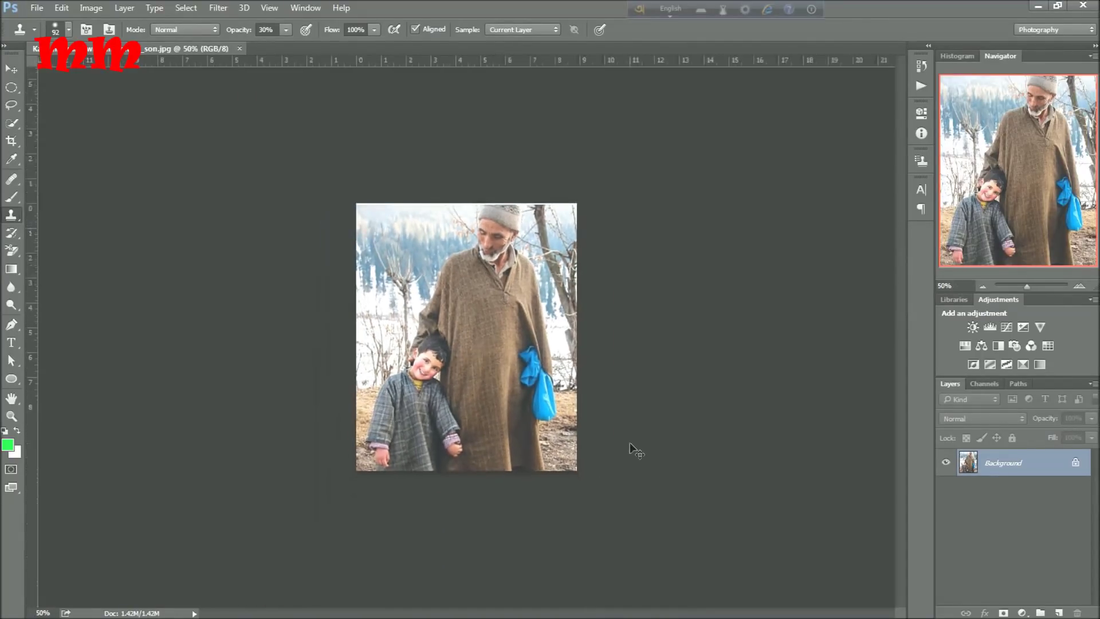
key(ctrl+plus)
key(ctrl+plus)
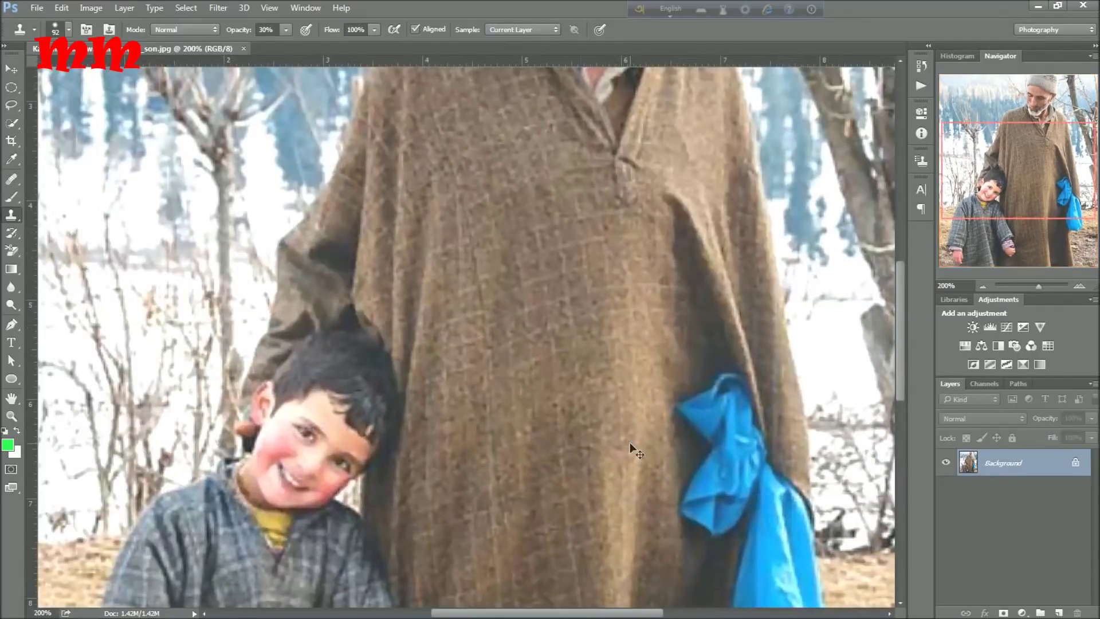
key(ctrl+minus)
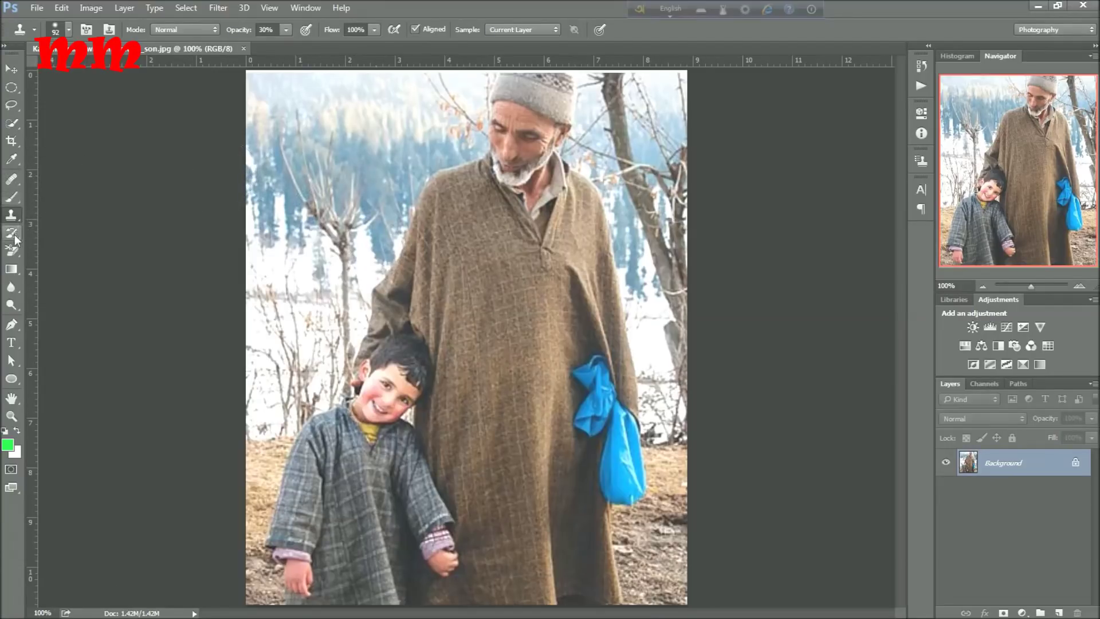
- Erase the sky and trees around the man and boy with the Background Eraser Tool
click(19, 255)
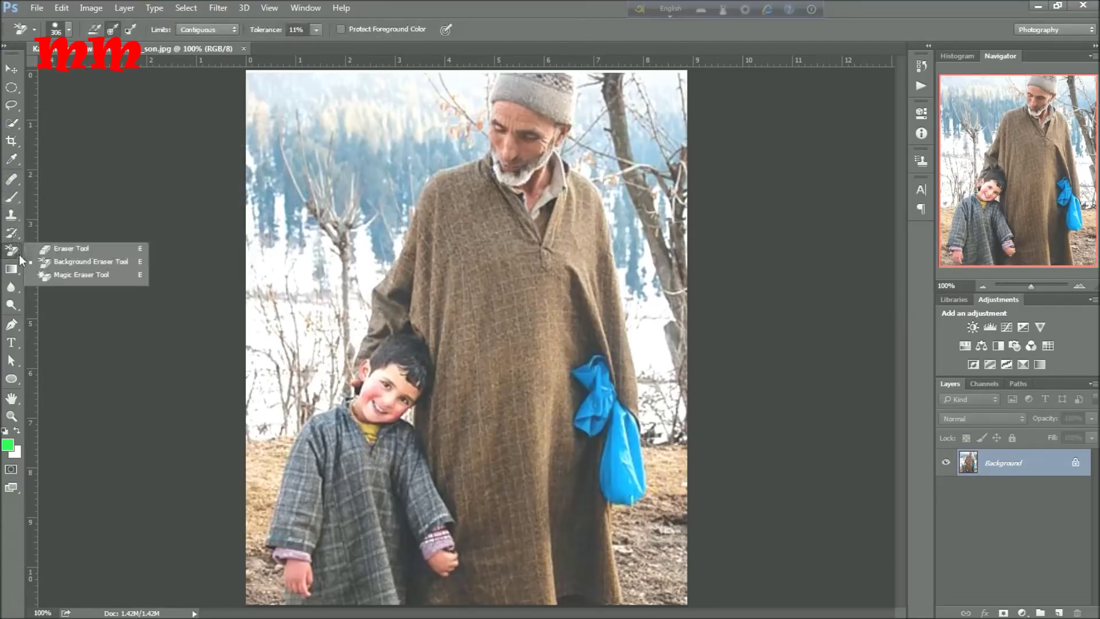
click(47, 265)
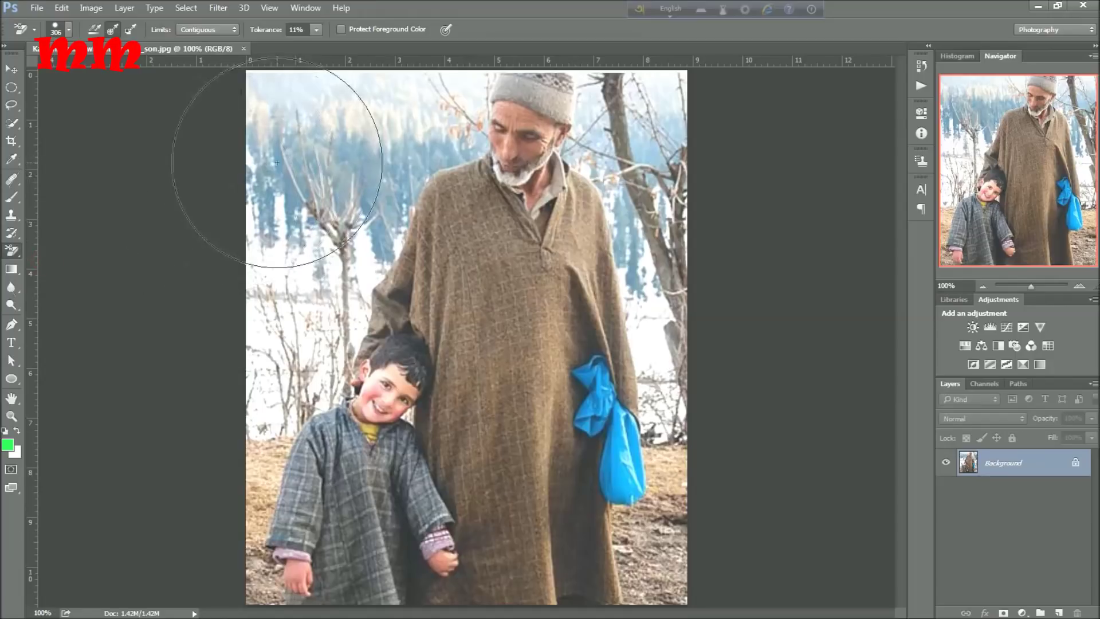
mouse_move(247, 148)
mouse_down()
mouse_move(282, 155)
mouse_move(332, 112)
mouse_move(266, 128)
mouse_move(264, 327)
mouse_move(295, 271)
mouse_move(307, 300)
mouse_move(290, 295)
mouse_move(353, 205)
mouse_move(344, 172)
mouse_move(412, 135)
mouse_move(462, 125)
mouse_move(470, 80)
mouse_up()
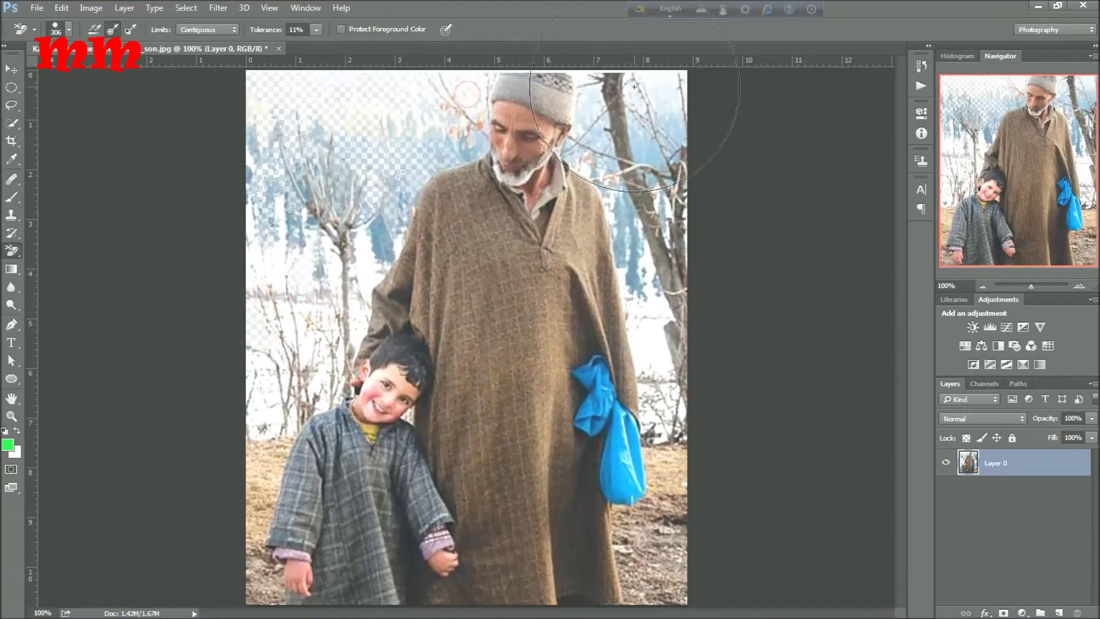
mouse_move(690, 93)
mouse_down()
mouse_move(667, 128)
mouse_move(594, 130)
mouse_move(618, 210)
mouse_move(644, 208)
mouse_move(656, 321)
mouse_move(644, 403)
mouse_move(663, 411)
mouse_up()
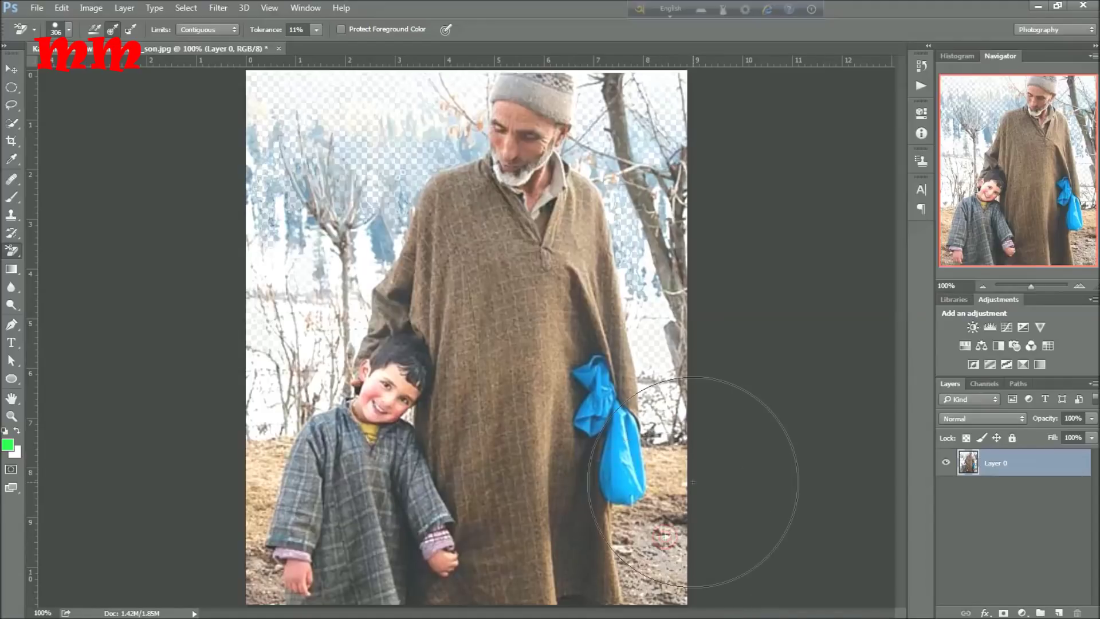
click(661, 509)
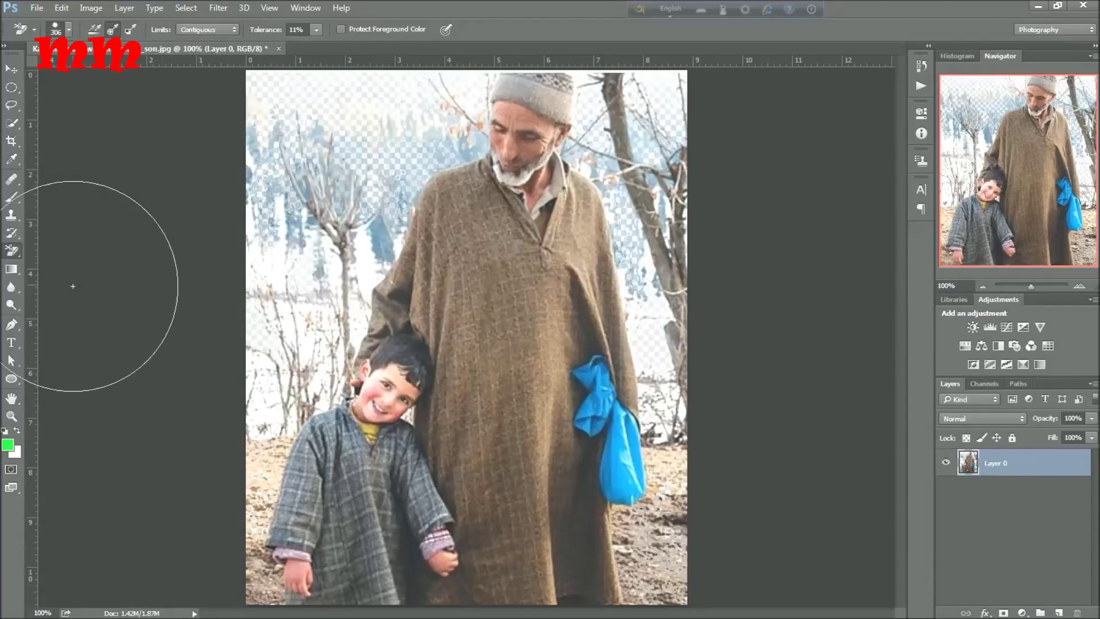
right_click(19, 251)
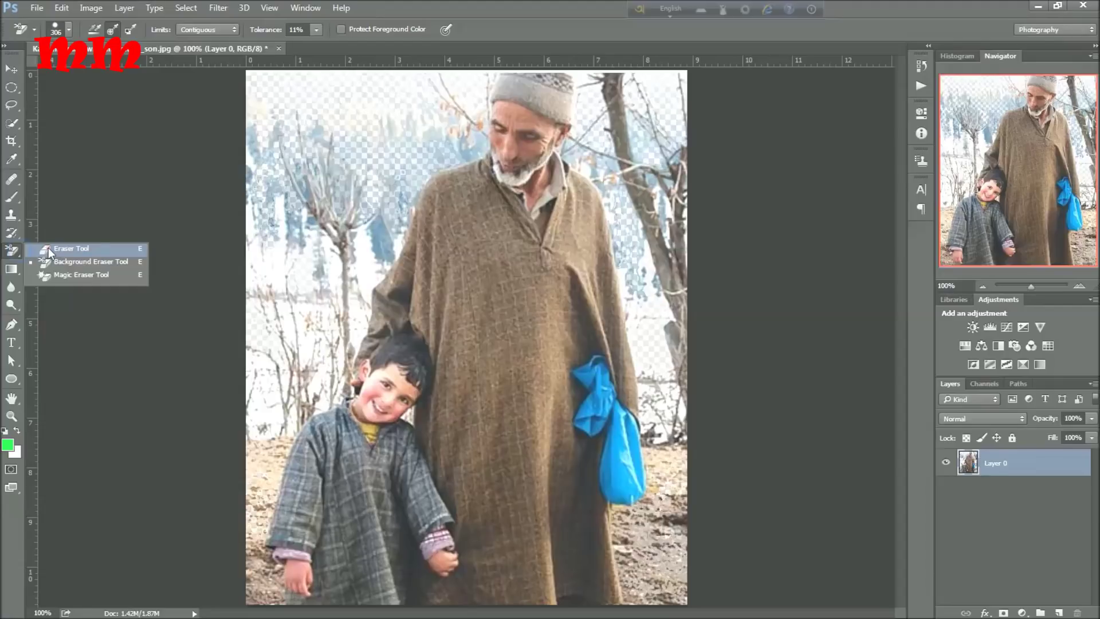
click(48, 247)
key(s)
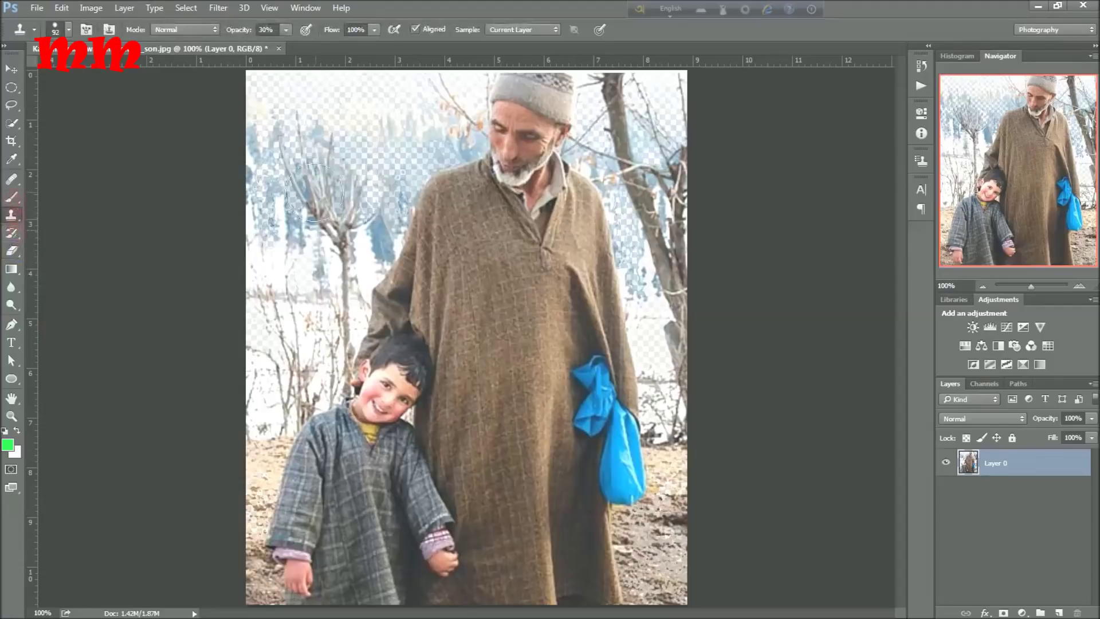
click(291, 221)
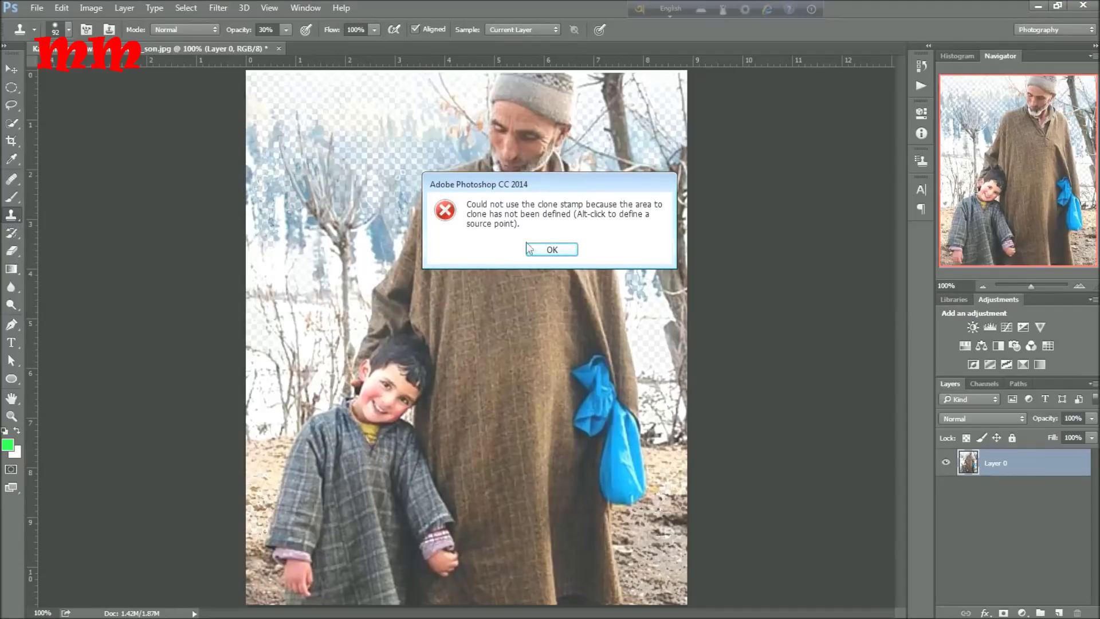
click(550, 251)
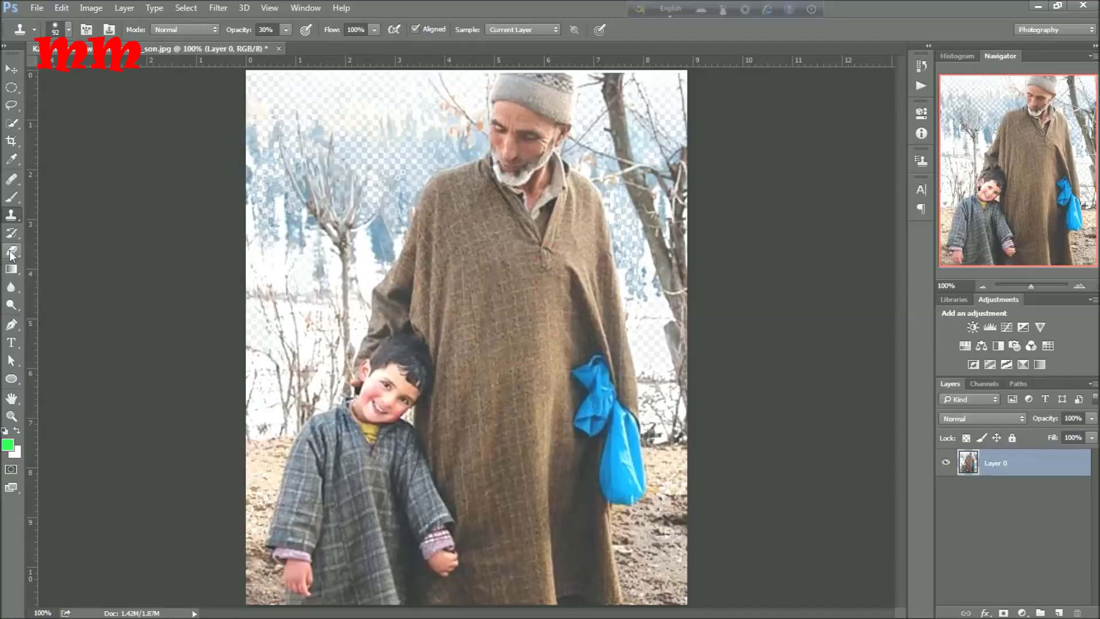
click(13, 252)
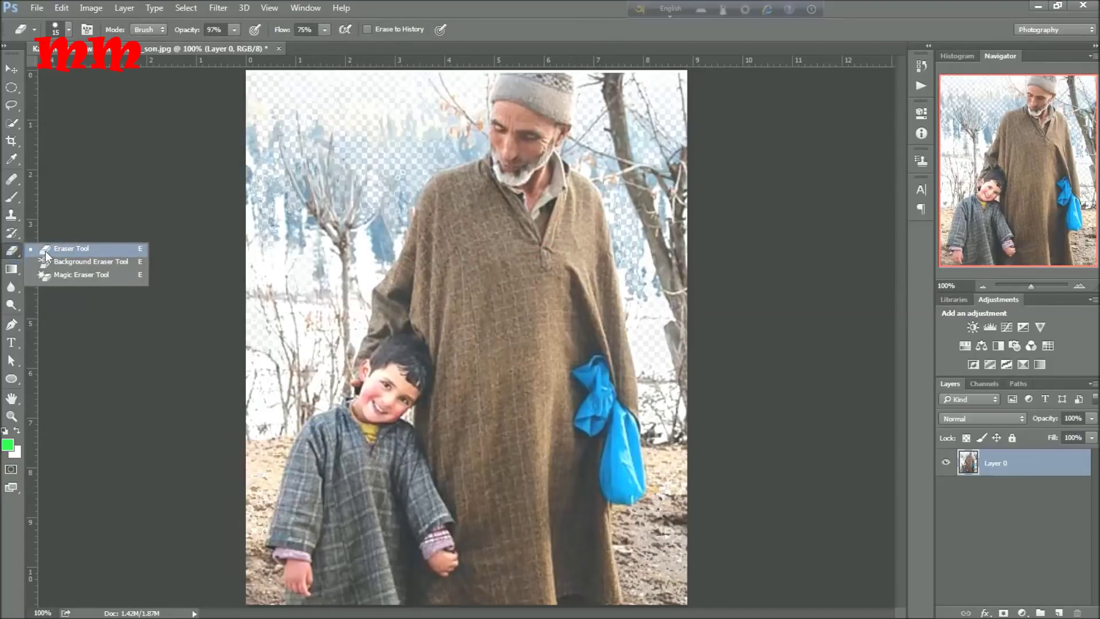
- Erase the left-side trees with the plain Eraser at 170 px, then zoom to 500%
click(46, 251)
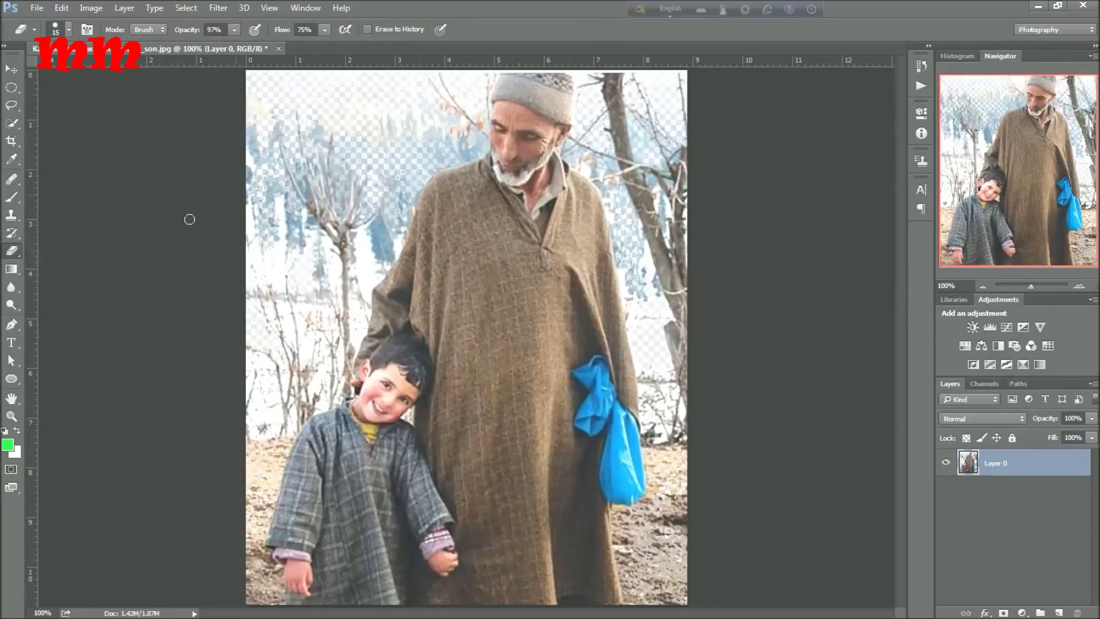
right_click(324, 157)
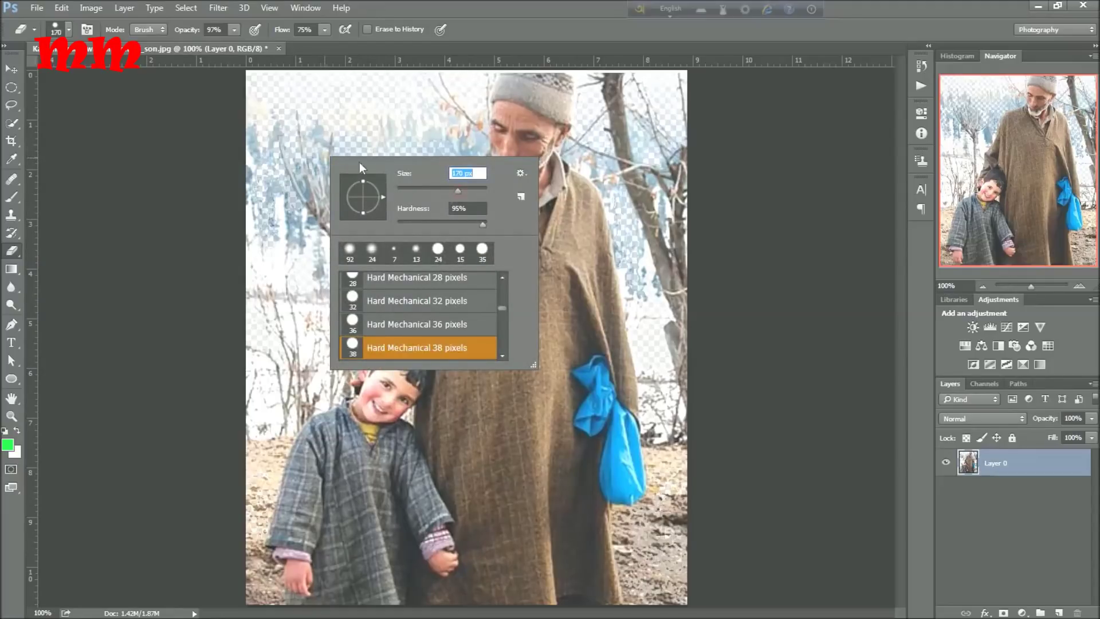
click(320, 144)
mouse_move(317, 154)
mouse_down()
mouse_move(298, 219)
mouse_move(275, 116)
mouse_up()
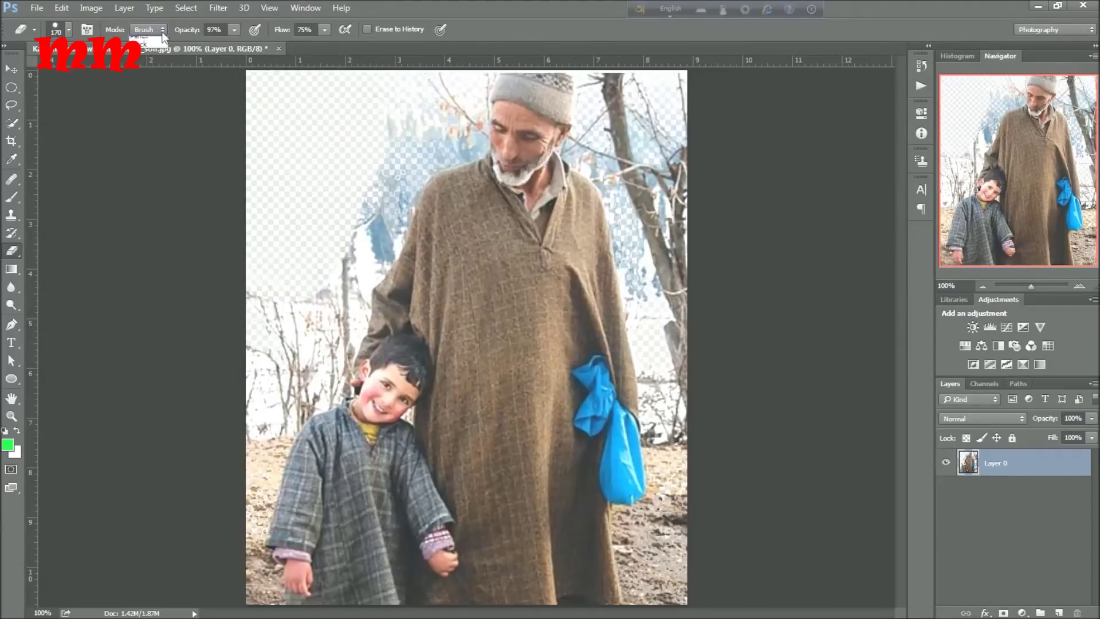
click(161, 32)
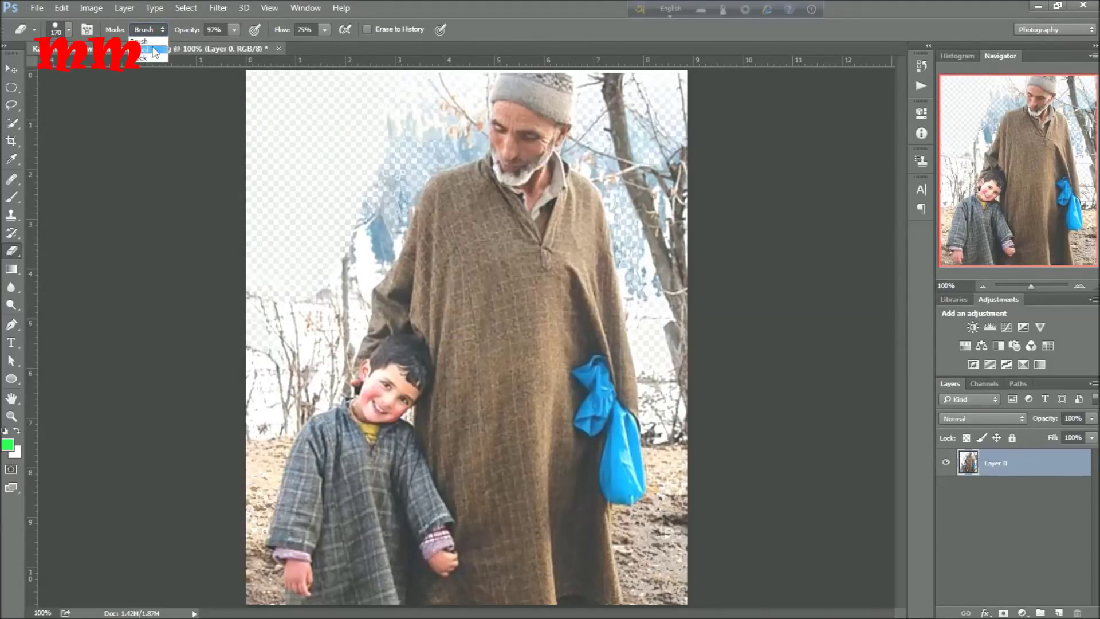
mouse_move(294, 119)
mouse_down()
mouse_move(280, 295)
mouse_move(389, 94)
mouse_move(276, 208)
mouse_up()
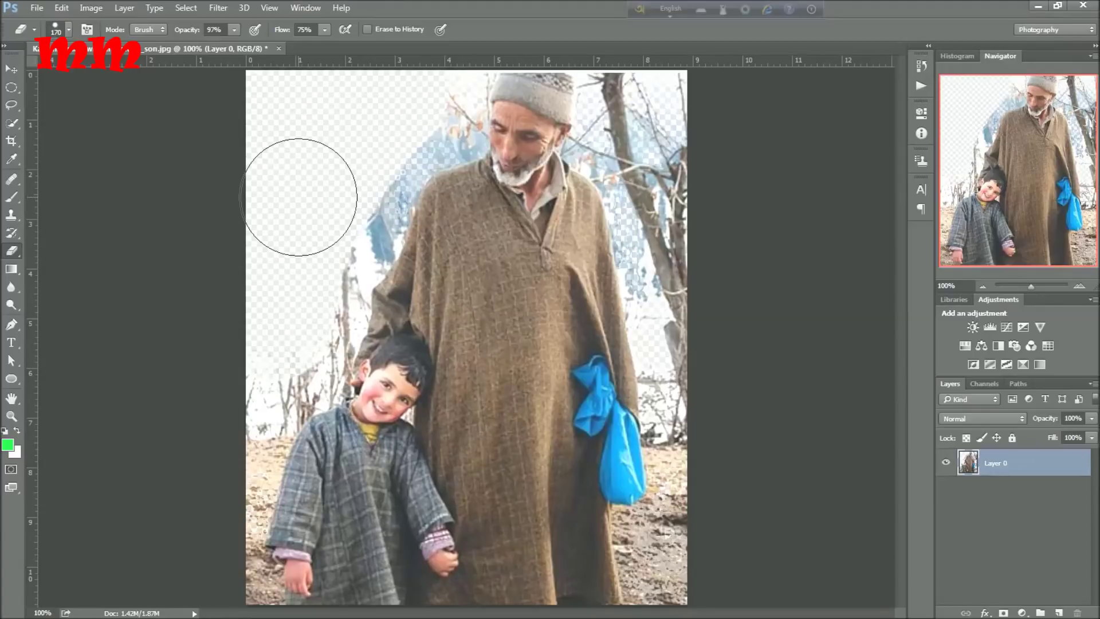
key(ctrl+plus)
key(ctrl+plus)
key(ctrl+plus)
key(ctrl+plus)
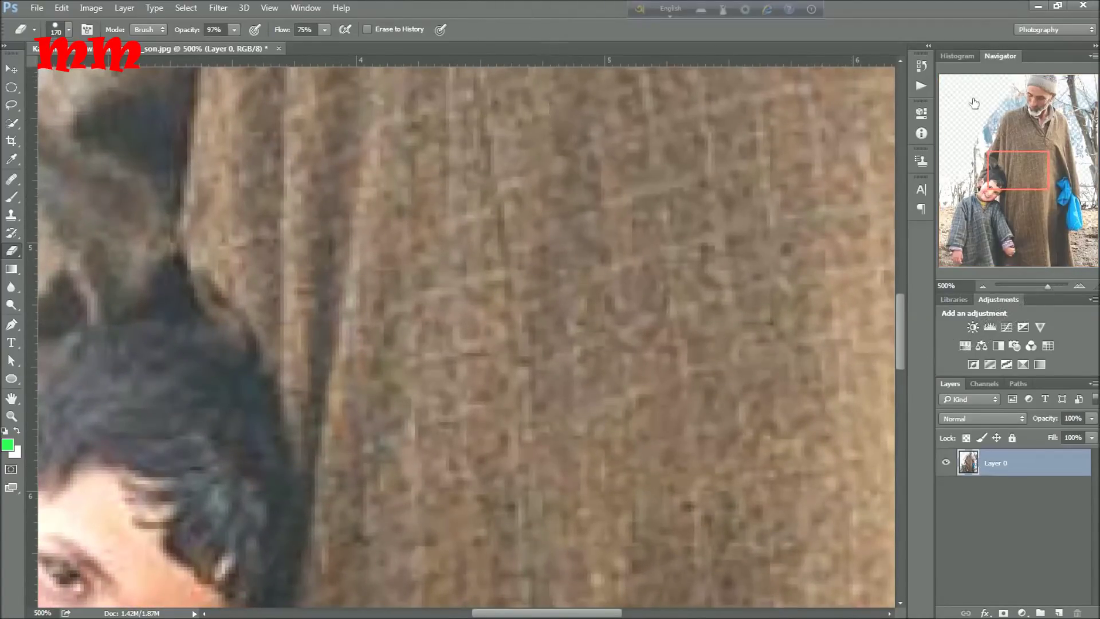
- Shrink the eraser to 66 px and erase specks beside the man's head, shoulder and face
drag(1003, 183, 998, 106)
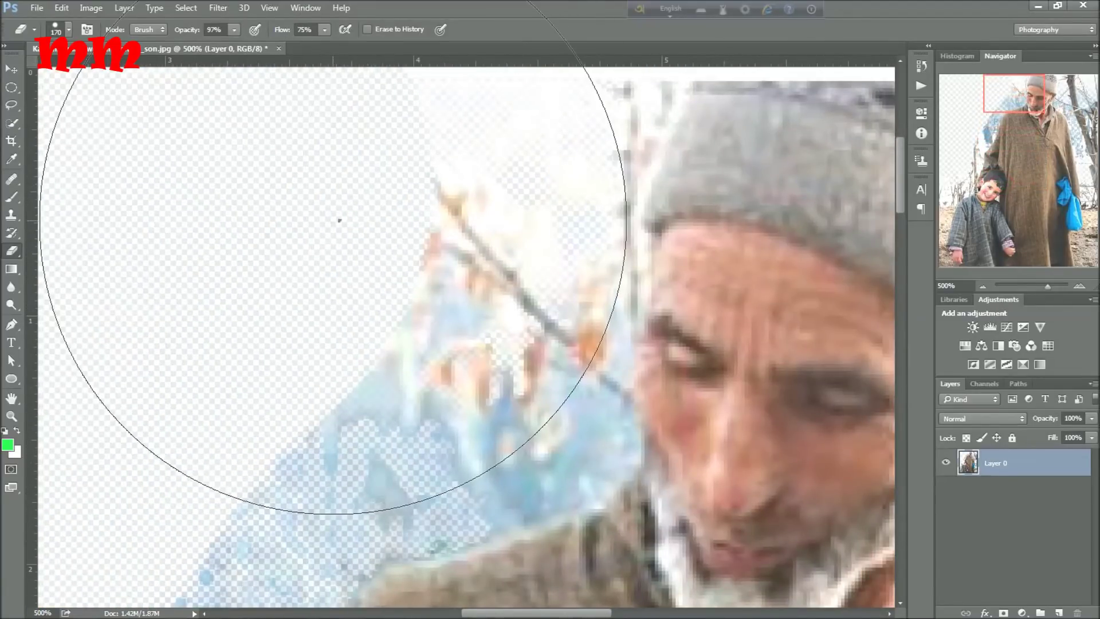
right_click(337, 221)
drag(459, 253, 435, 249)
key(Return)
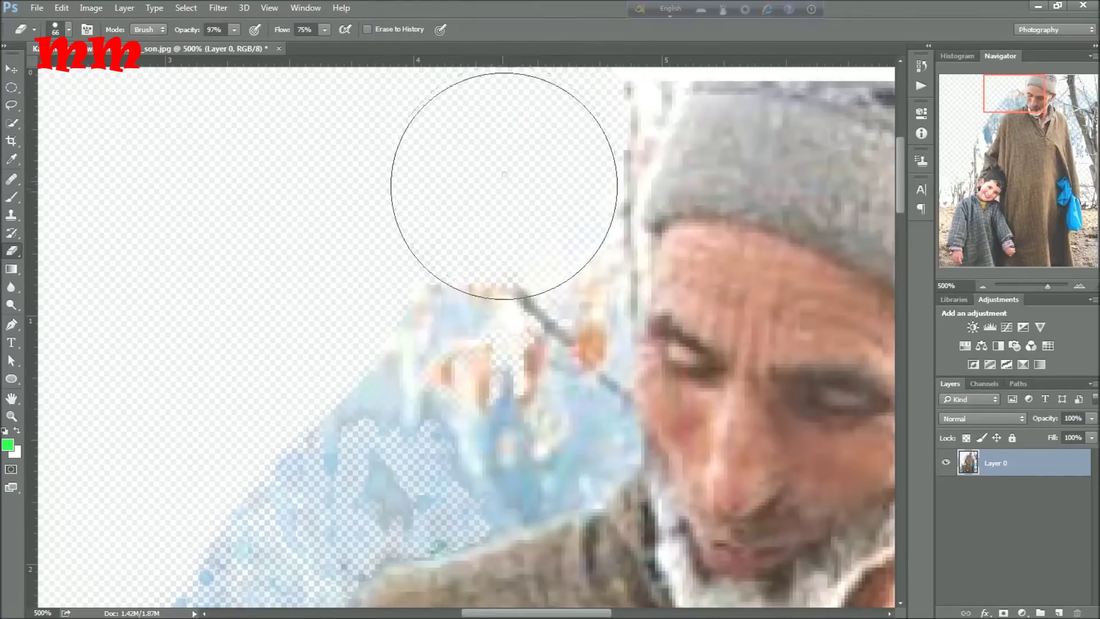
mouse_move(503, 184)
mouse_down()
mouse_move(489, 307)
mouse_move(265, 457)
mouse_up()
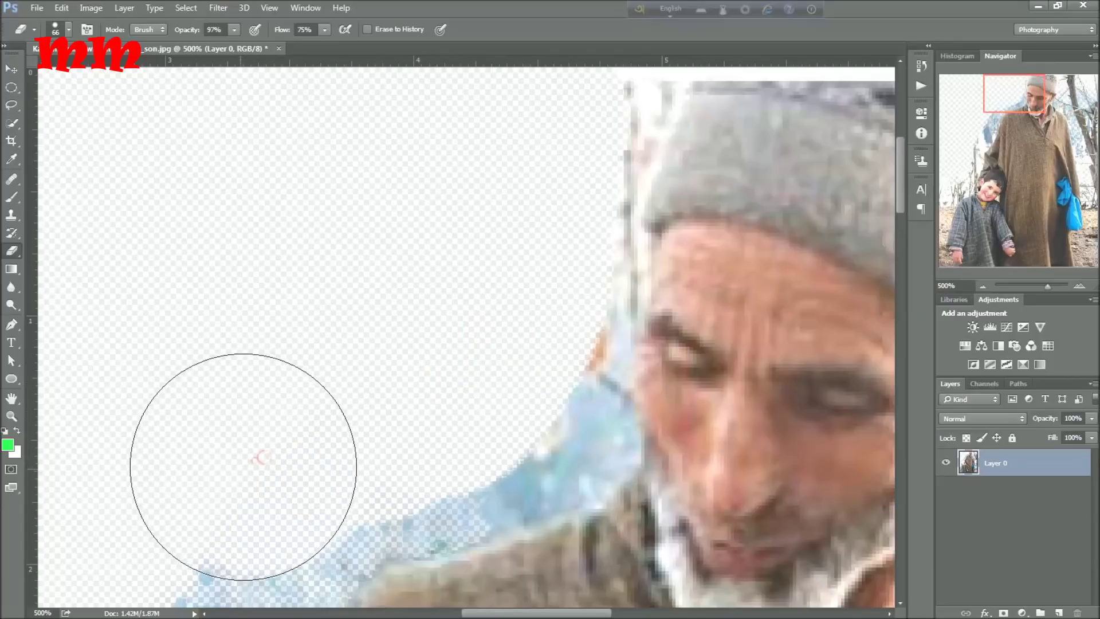
scroll(221, 453, down, 5)
drag(215, 412, 214, 432)
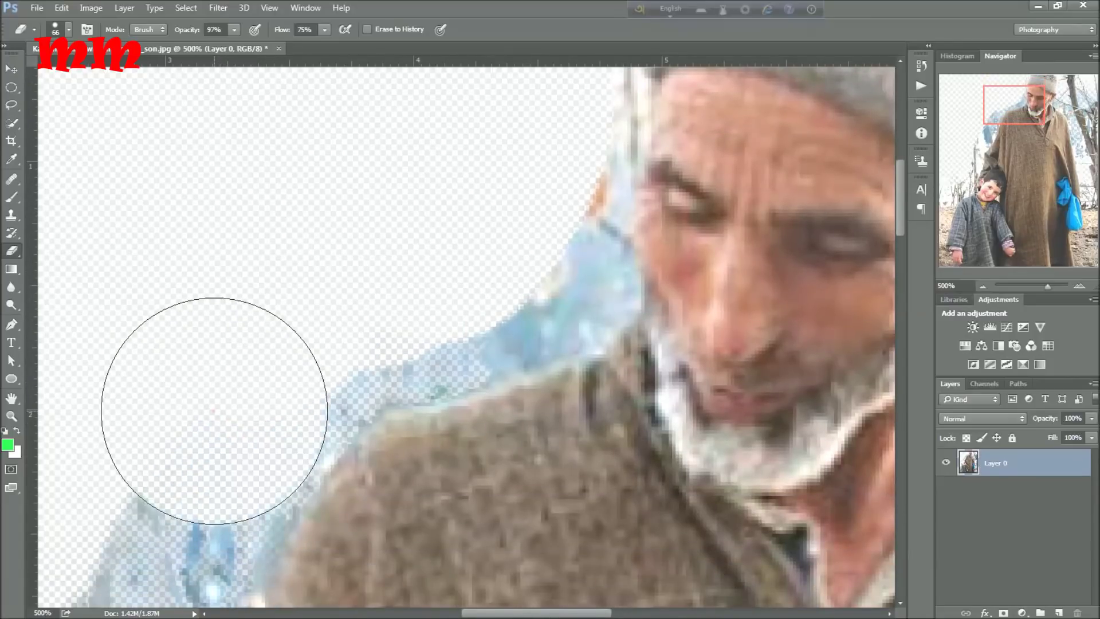
mouse_move(214, 431)
mouse_down()
mouse_move(346, 314)
mouse_move(332, 307)
mouse_move(435, 277)
mouse_move(481, 287)
mouse_move(485, 264)
mouse_move(507, 265)
mouse_move(514, 225)
mouse_up()
- Erase the remaining background pixels along the edge of the man's head
scroll(514, 224, up, 2)
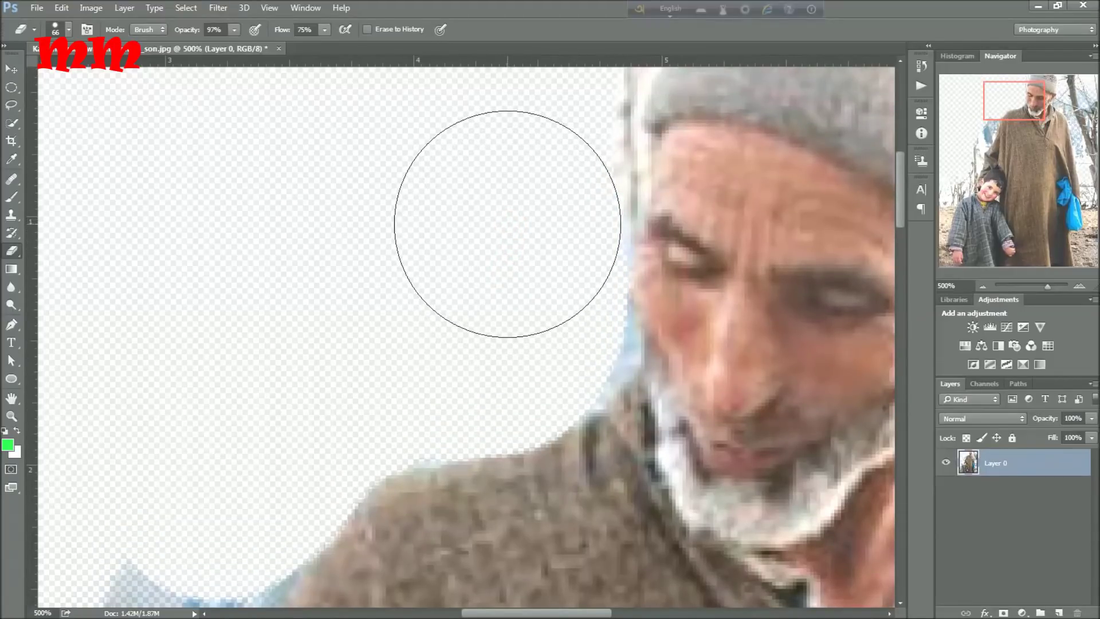
scroll(508, 223, down, 1)
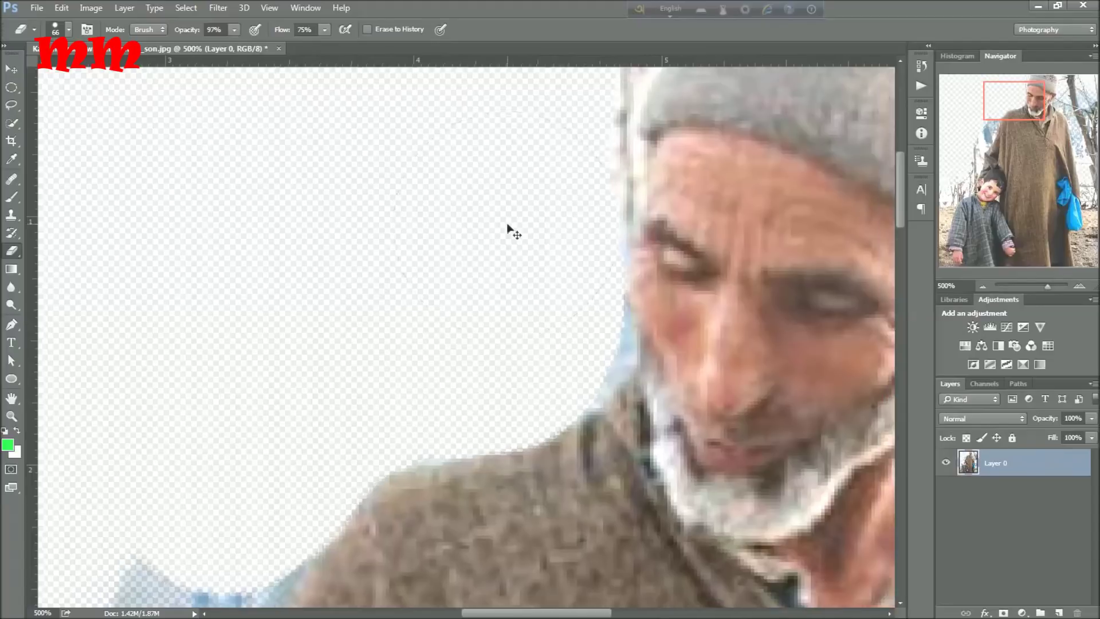
scroll(508, 227, down, 1)
scroll(508, 227, down, 1)
scroll(508, 227, down, 1)
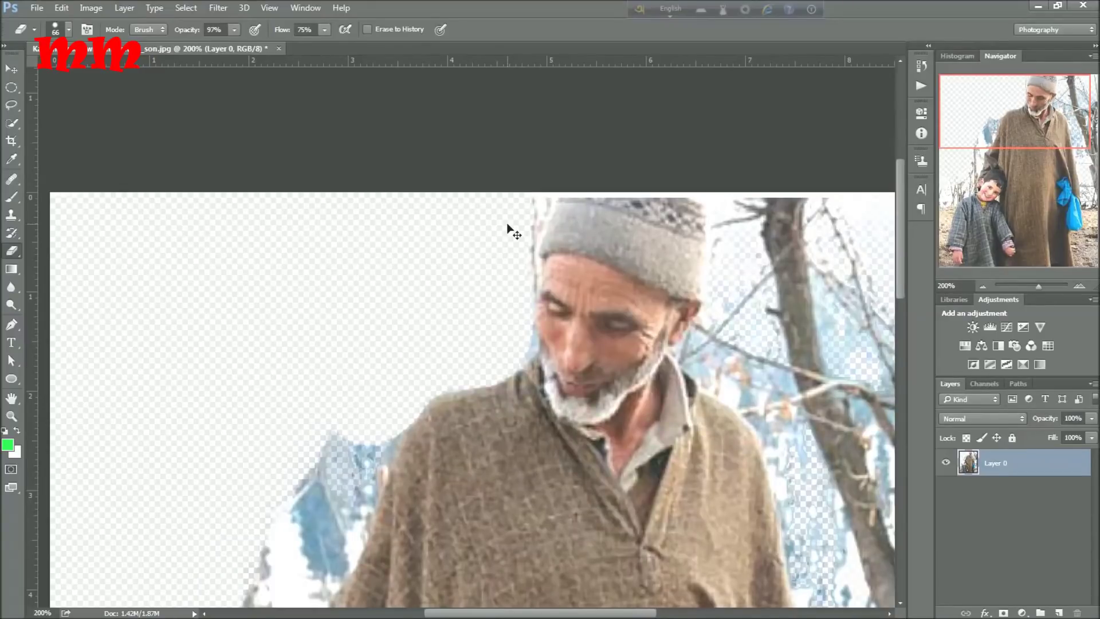
scroll(508, 227, up, 1)
scroll(508, 227, up, 1)
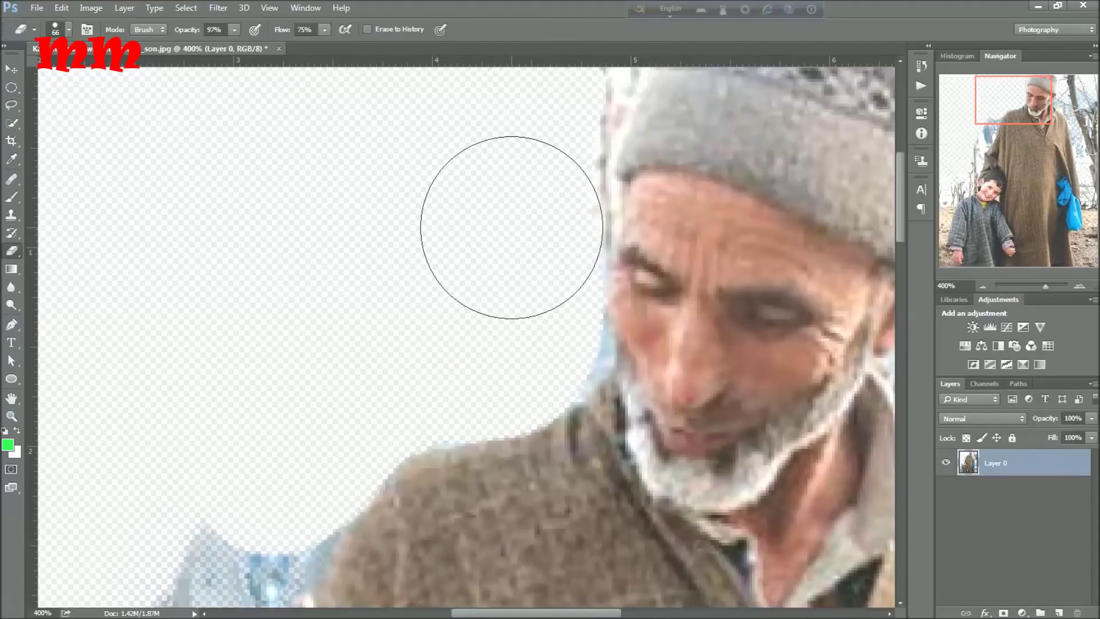
click(514, 215)
drag(514, 217, 513, 181)
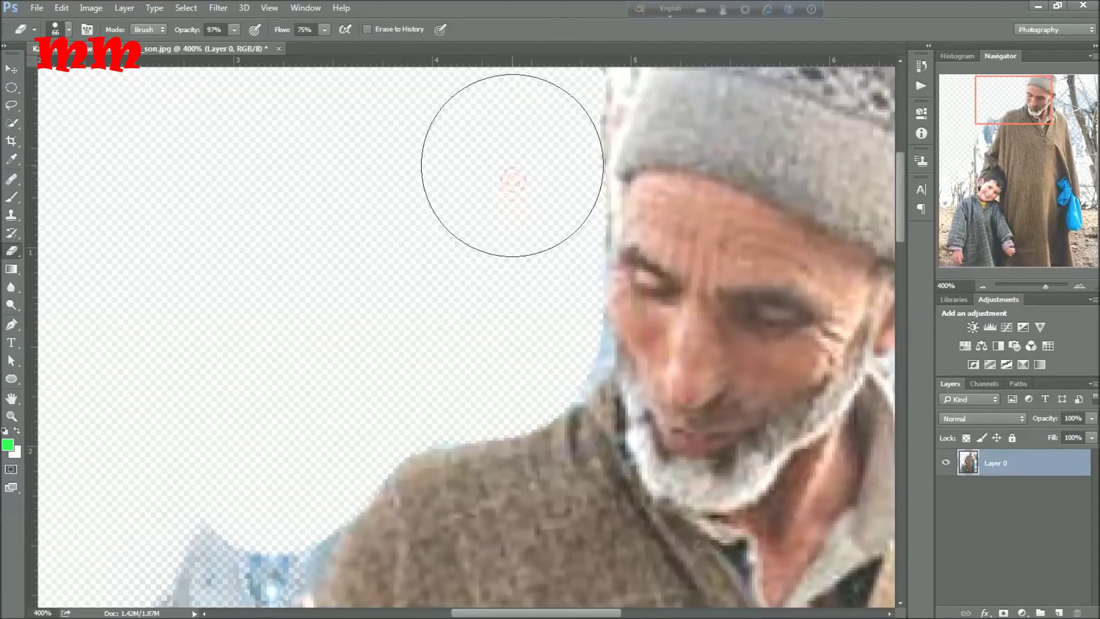
scroll(513, 181, up, 2)
drag(522, 168, 571, 92)
click(521, 185)
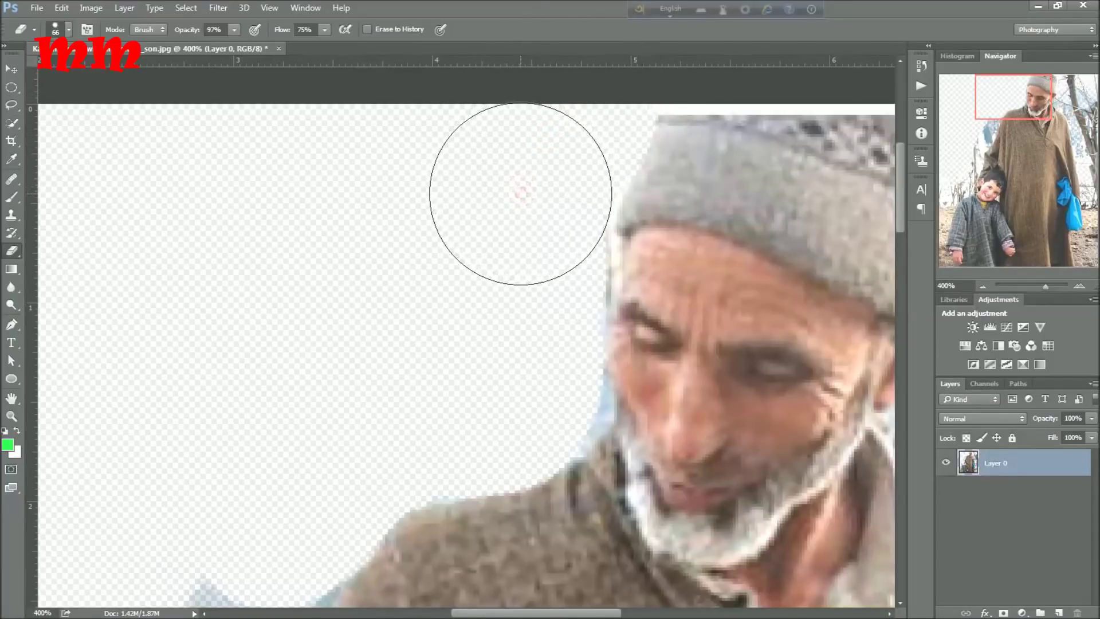
scroll(520, 192, down, 1)
click(521, 190)
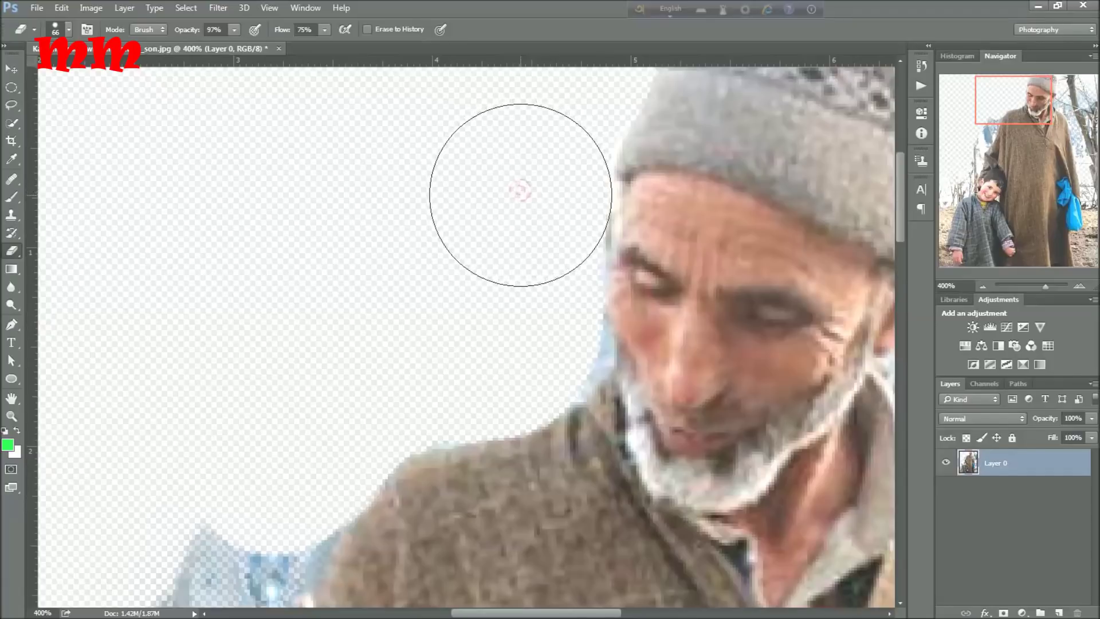
scroll(519, 191, down, 1)
click(518, 191)
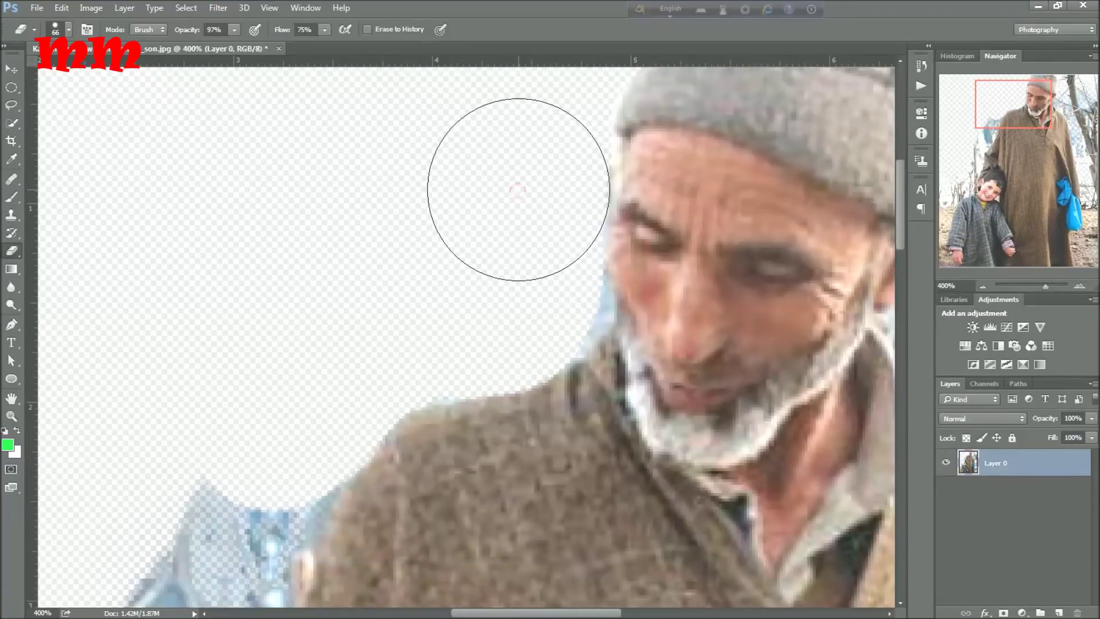
scroll(518, 190, down, 1)
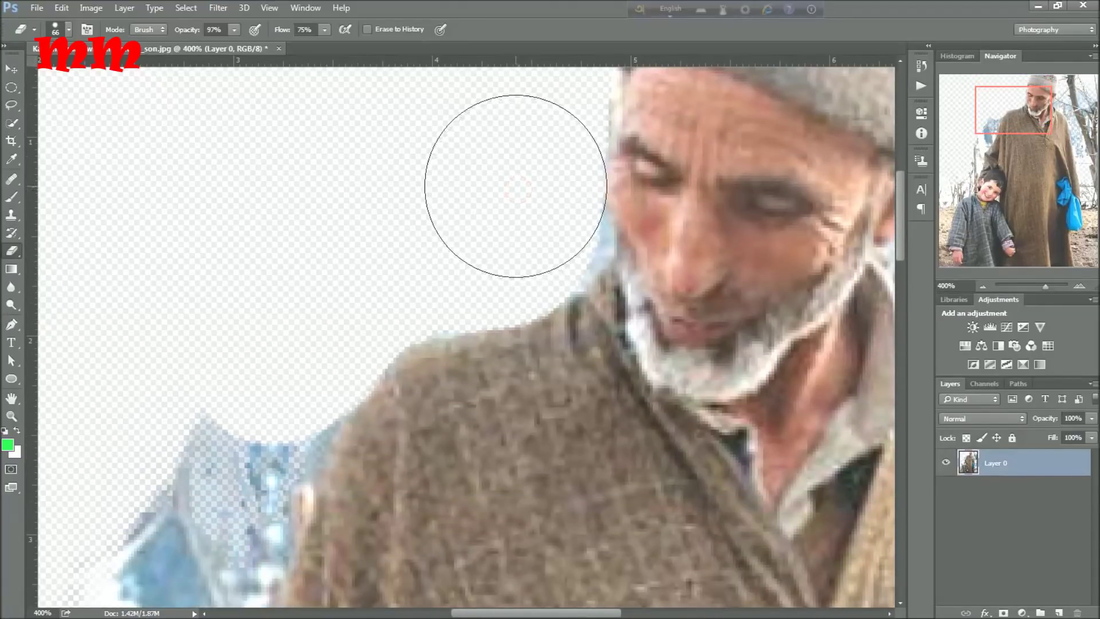
click(515, 186)
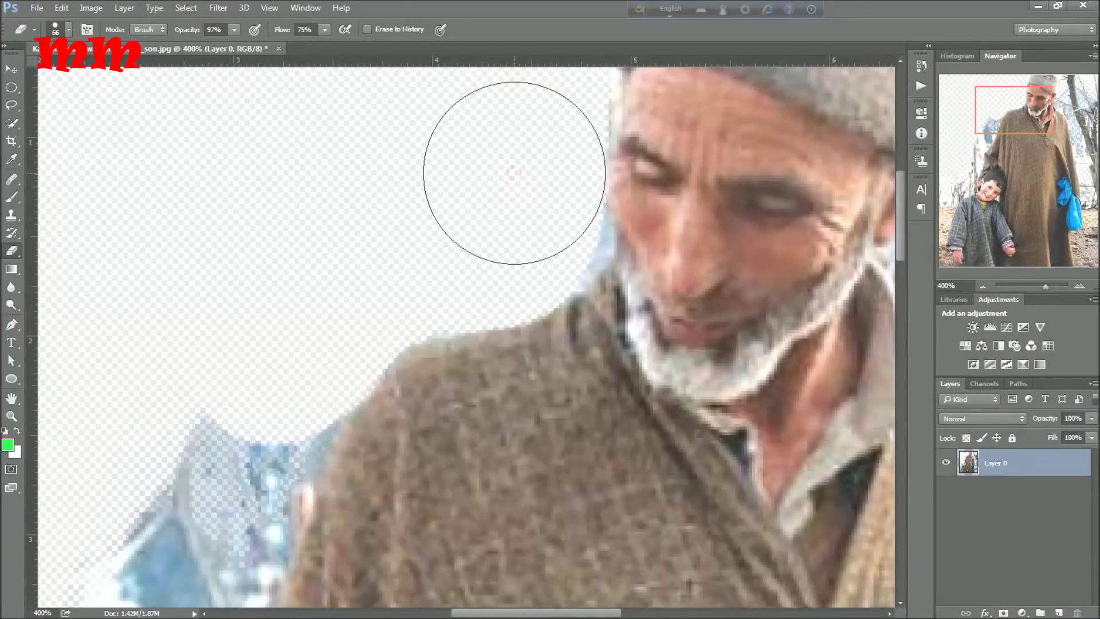
scroll(514, 173, down, 1)
- Shrink the eraser to 46 px and erase the faint blue peak left of the man
right_click(439, 144)
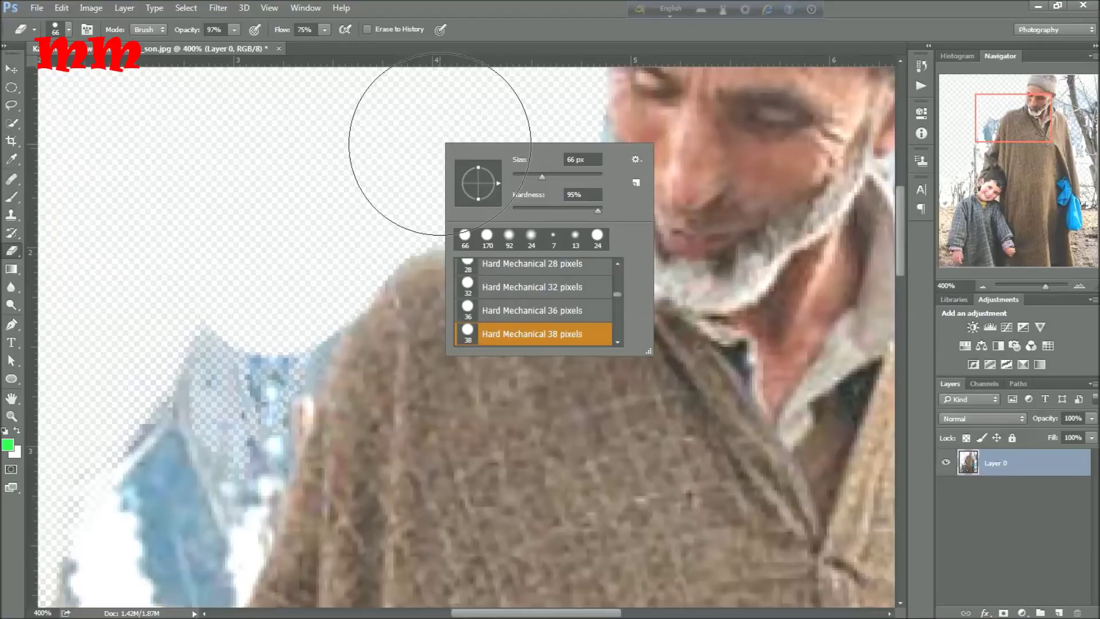
click(573, 194)
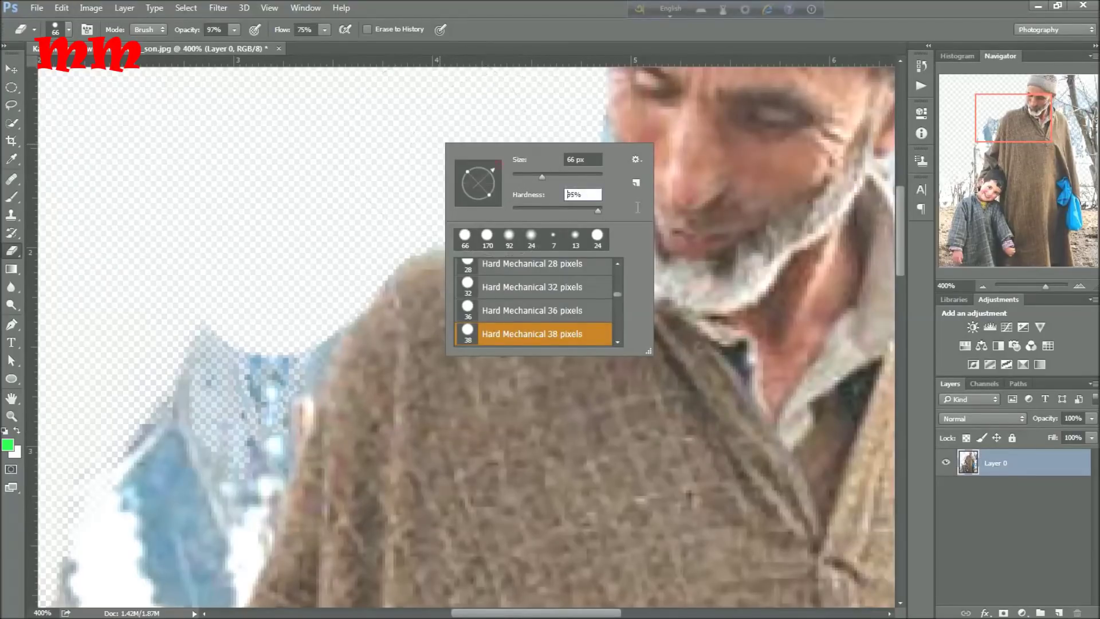
click(533, 175)
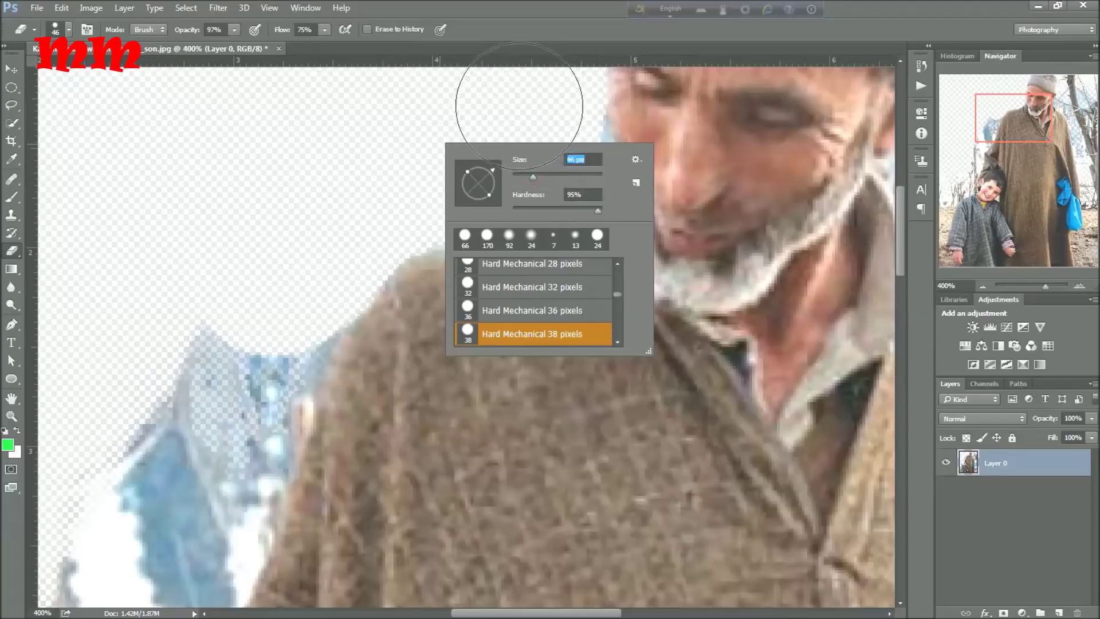
key(Return)
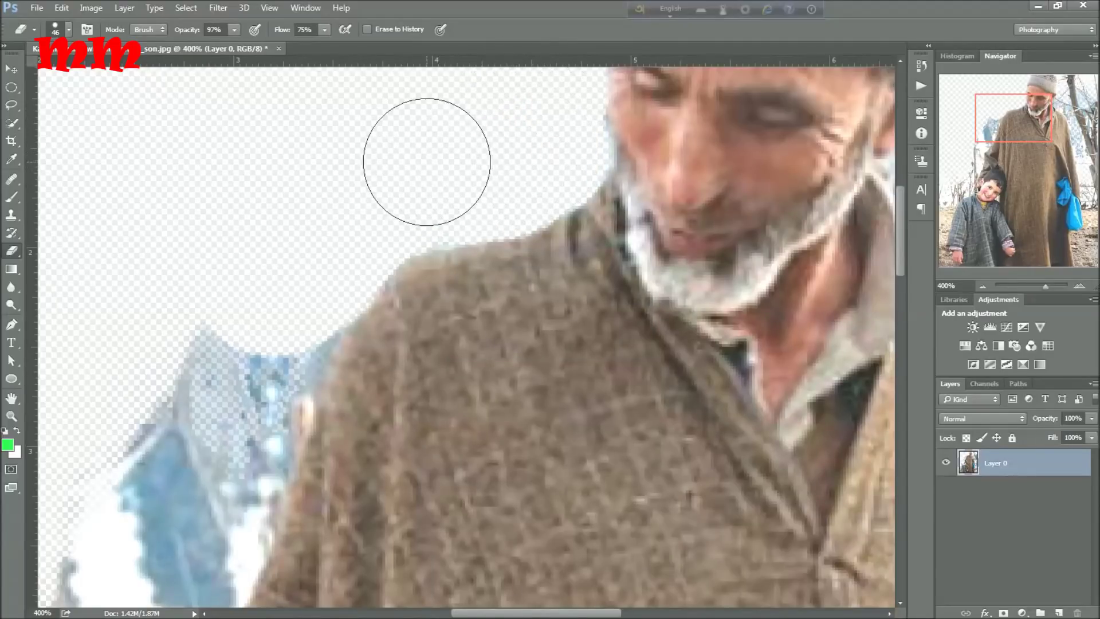
mouse_move(253, 331)
mouse_down()
mouse_move(271, 334)
mouse_move(226, 380)
mouse_move(221, 437)
mouse_move(243, 418)
mouse_move(143, 496)
mouse_move(110, 553)
mouse_move(94, 560)
mouse_move(86, 553)
mouse_move(196, 535)
mouse_move(211, 522)
mouse_move(201, 496)
mouse_move(223, 475)
mouse_move(246, 361)
mouse_up()
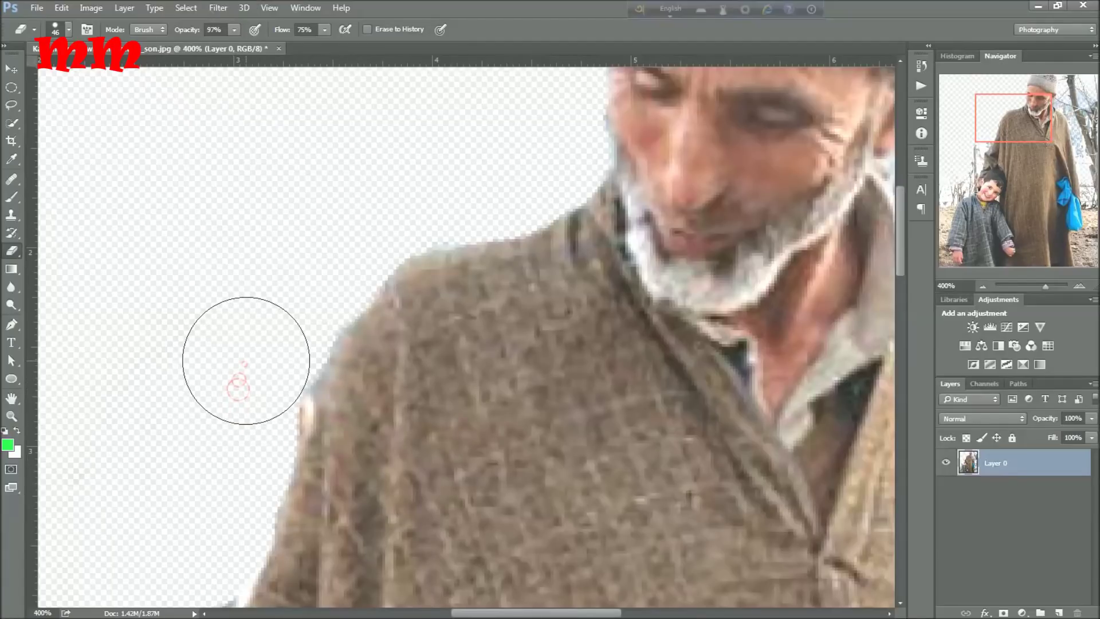
drag(245, 361, 421, 296)
- Erase white and blue-grey background beside the lower robe and sleeve
scroll(422, 296, up, 2)
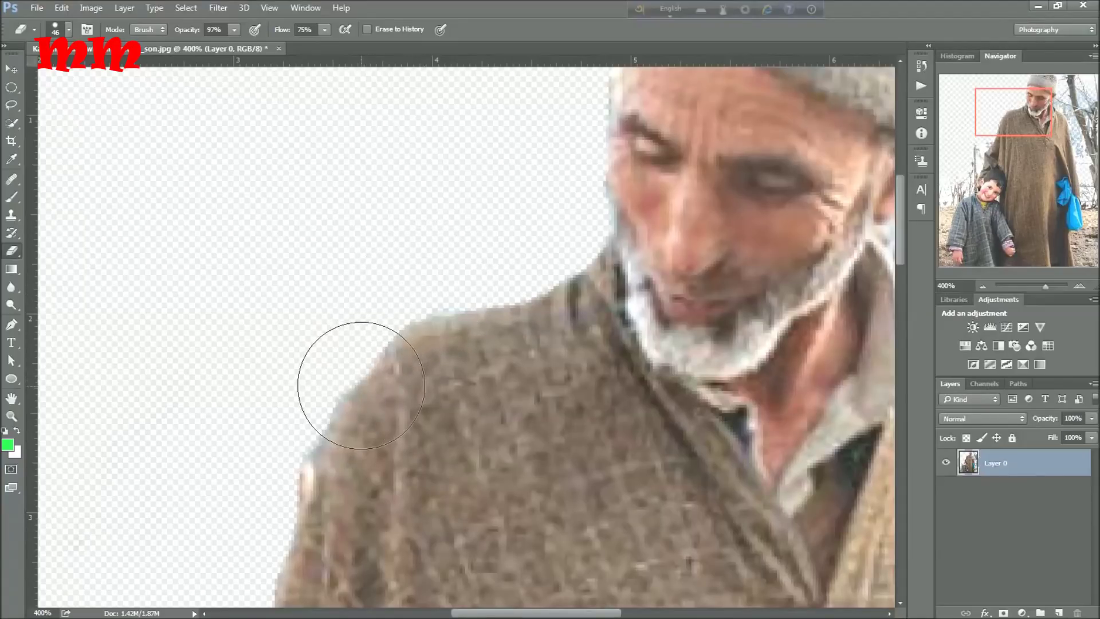
scroll(344, 381, down, 2)
scroll(325, 385, down, 4)
scroll(325, 385, down, 1)
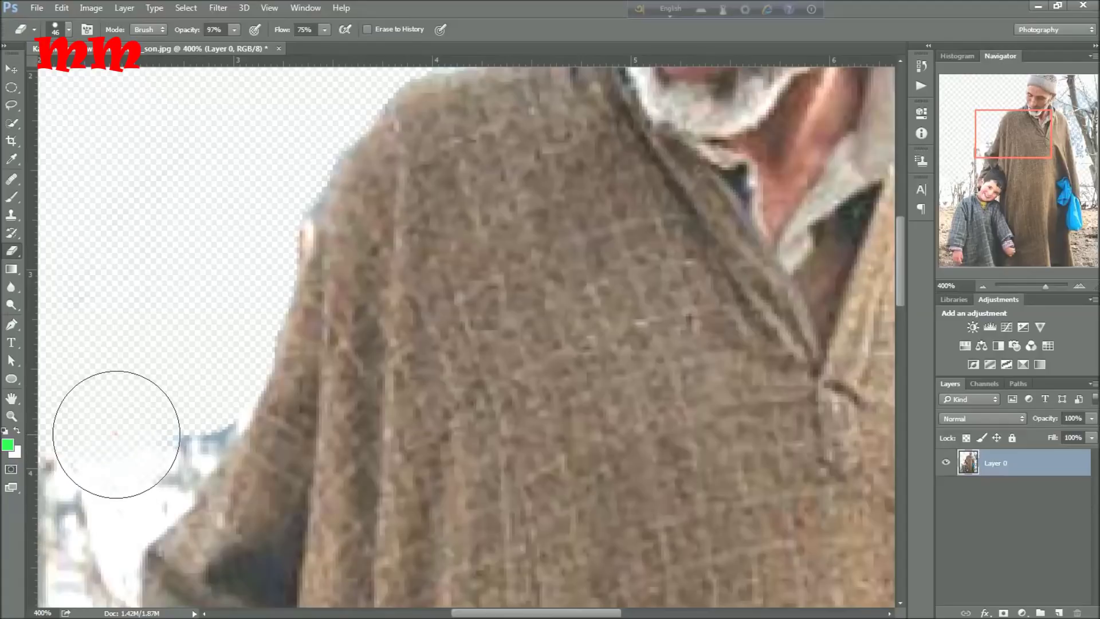
mouse_move(116, 442)
mouse_down()
mouse_move(136, 450)
mouse_move(177, 426)
mouse_up()
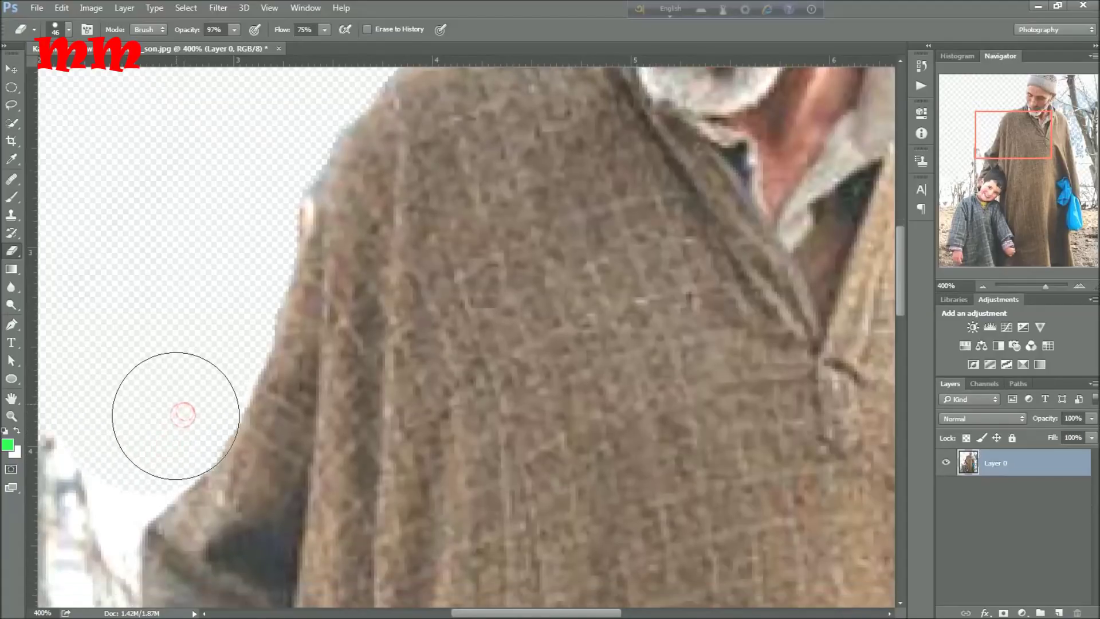
scroll(178, 405, down, 3)
mouse_move(109, 393)
mouse_down()
mouse_move(115, 380)
mouse_move(70, 378)
mouse_up()
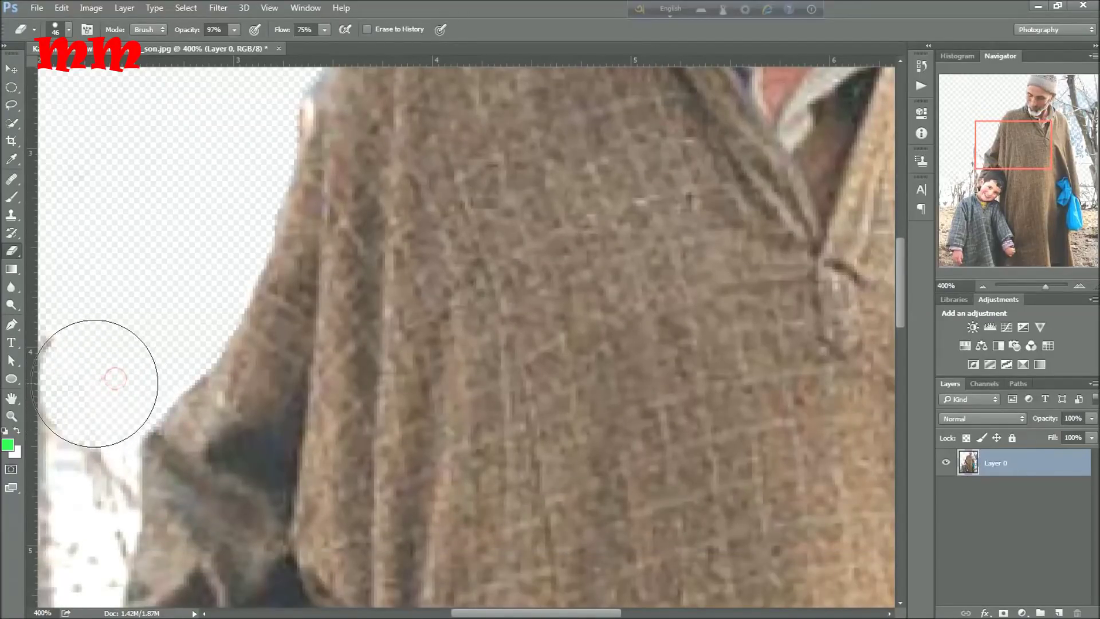
scroll(69, 375, up, 1)
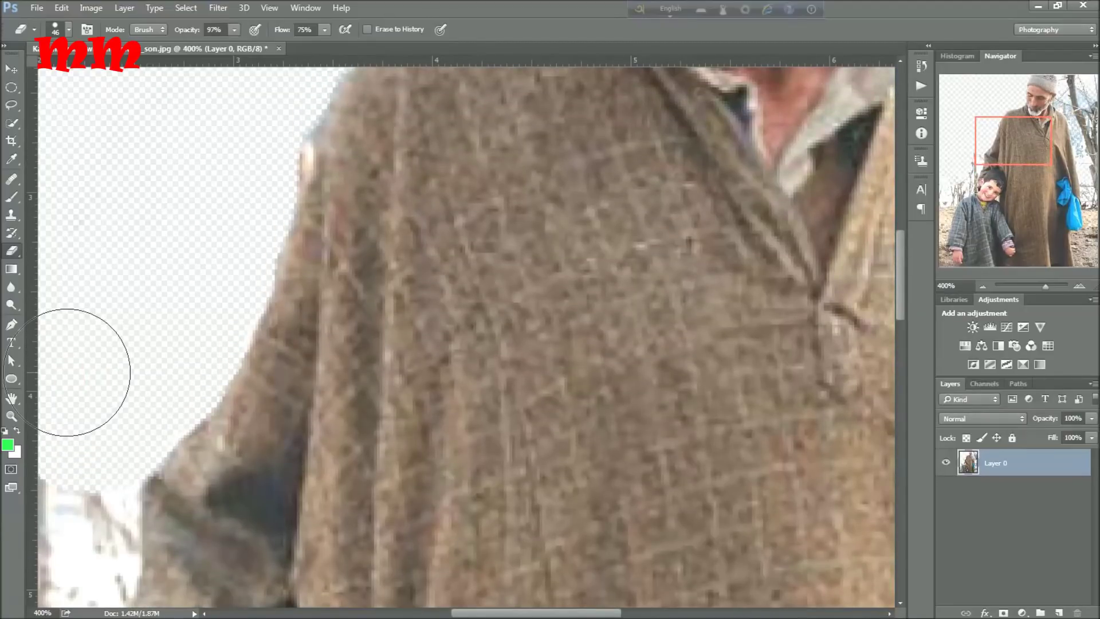
key(ctrl+minus)
key(ctrl+minus)
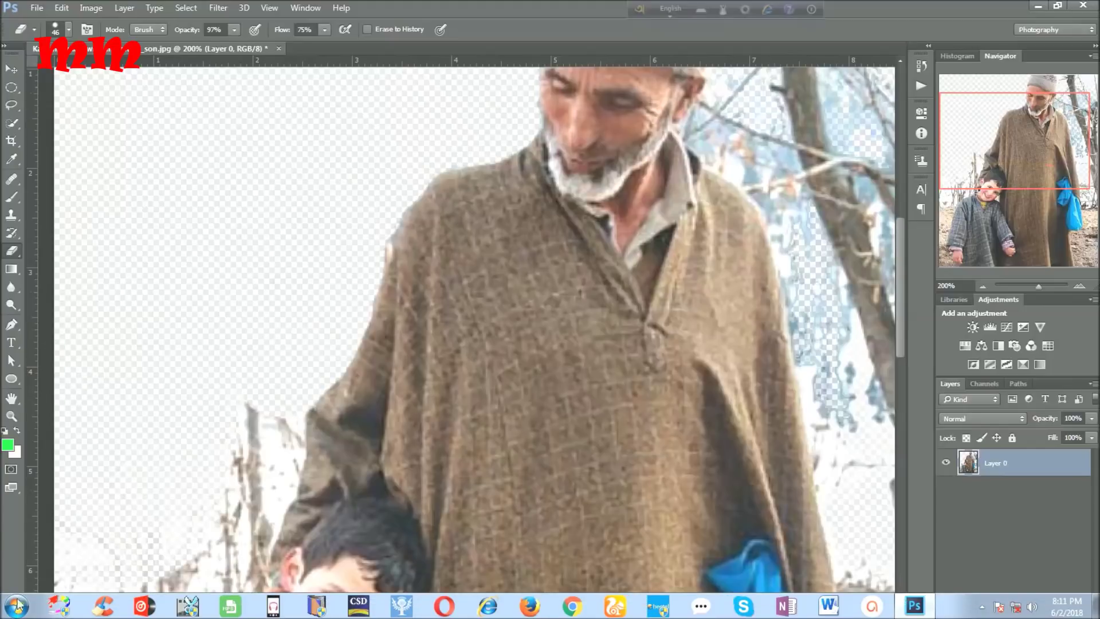
- Erase the thin tree trunk and branch specks beside the sleeve and boy's ear
mouse_move(232, 474)
mouse_down()
mouse_move(274, 430)
mouse_move(246, 417)
mouse_up()
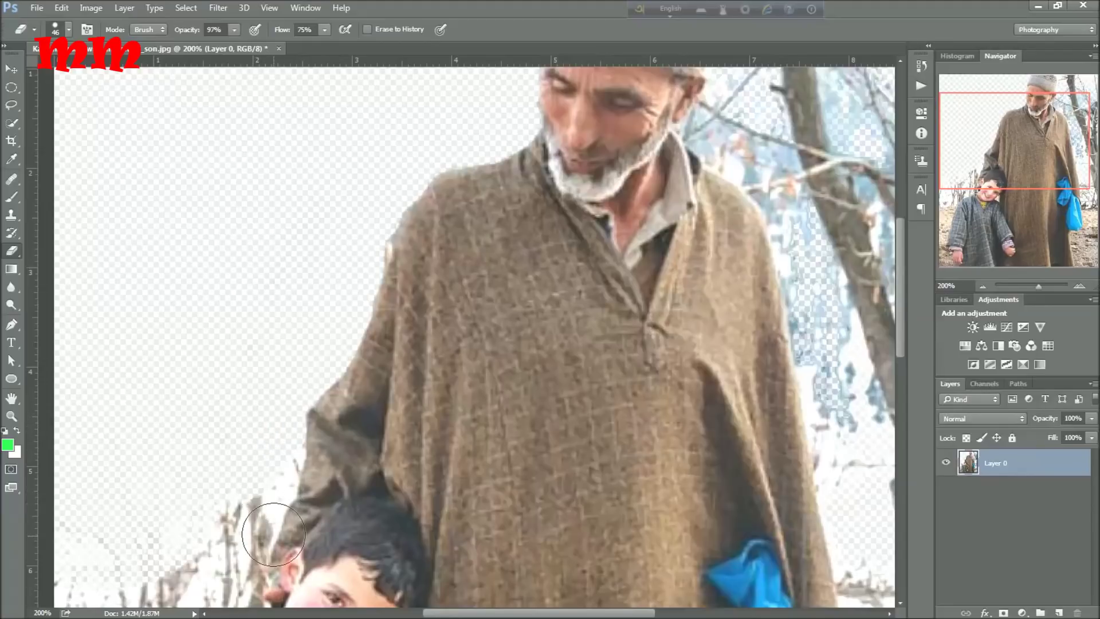
drag(268, 463, 239, 563)
scroll(240, 563, down, 1)
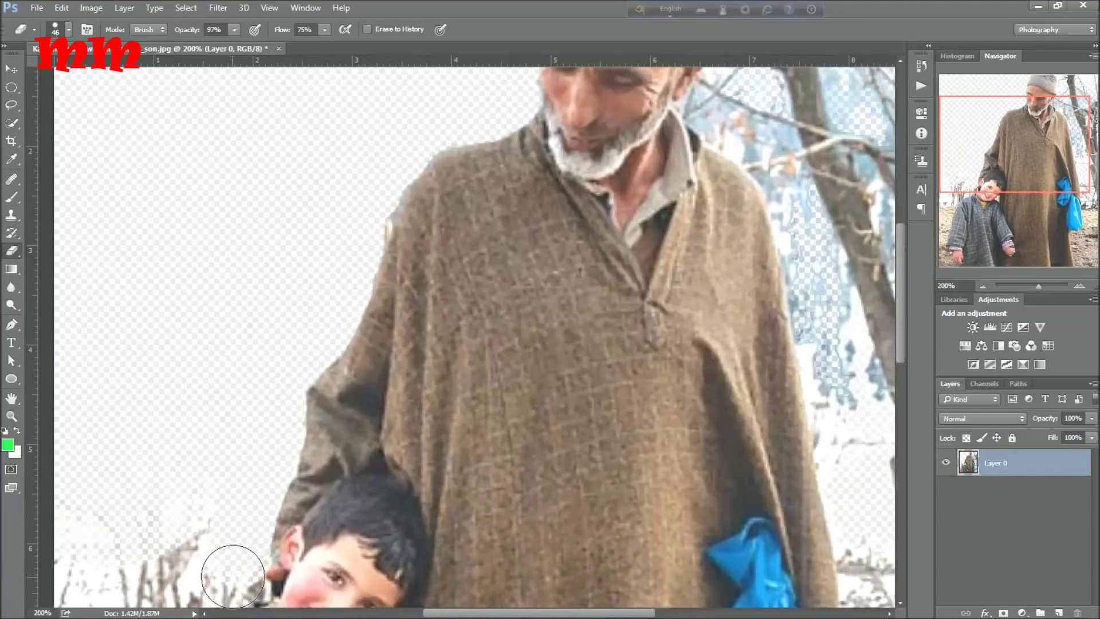
click(240, 578)
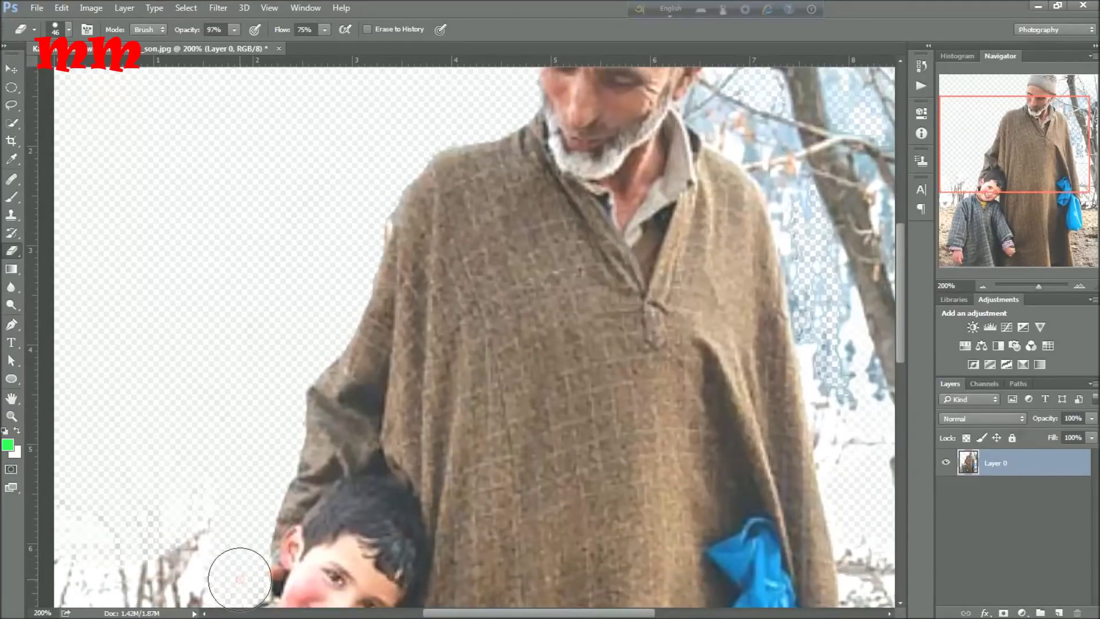
scroll(235, 578, down, 1)
scroll(235, 578, down, 2)
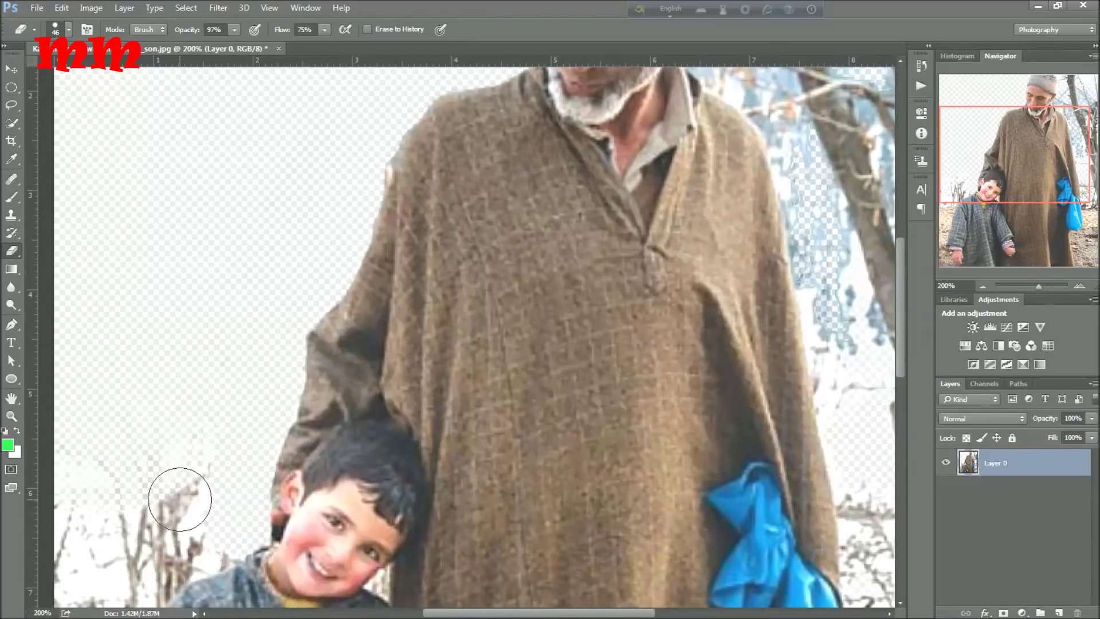
- Erase the twigs beside the boy's head and along the lower left
click(179, 492)
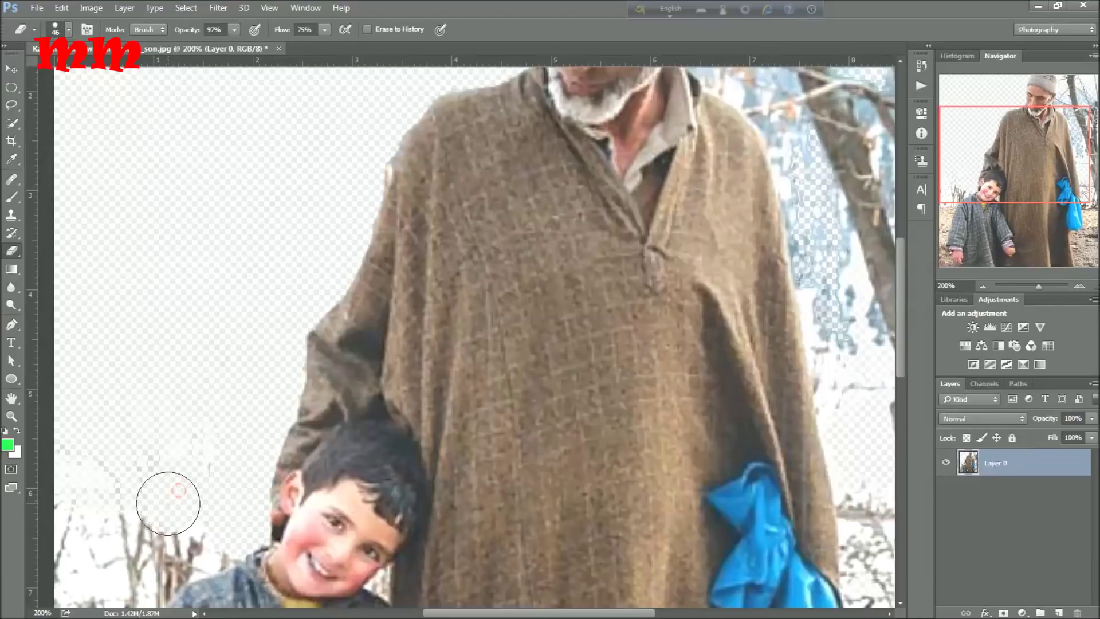
click(167, 504)
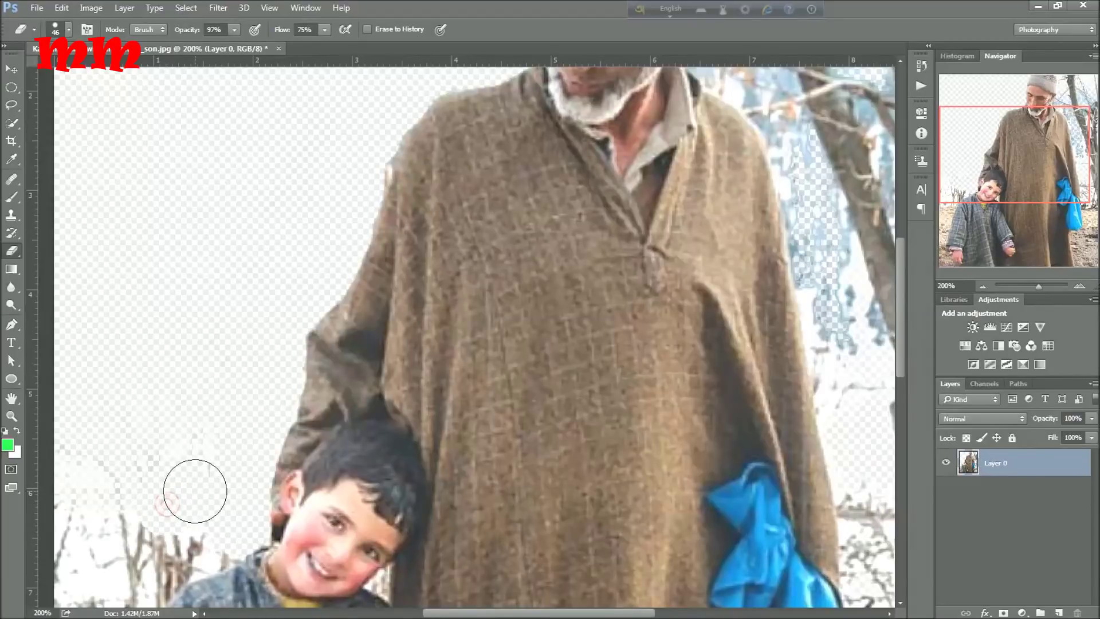
mouse_move(177, 511)
mouse_down()
mouse_move(118, 541)
mouse_move(94, 538)
mouse_up()
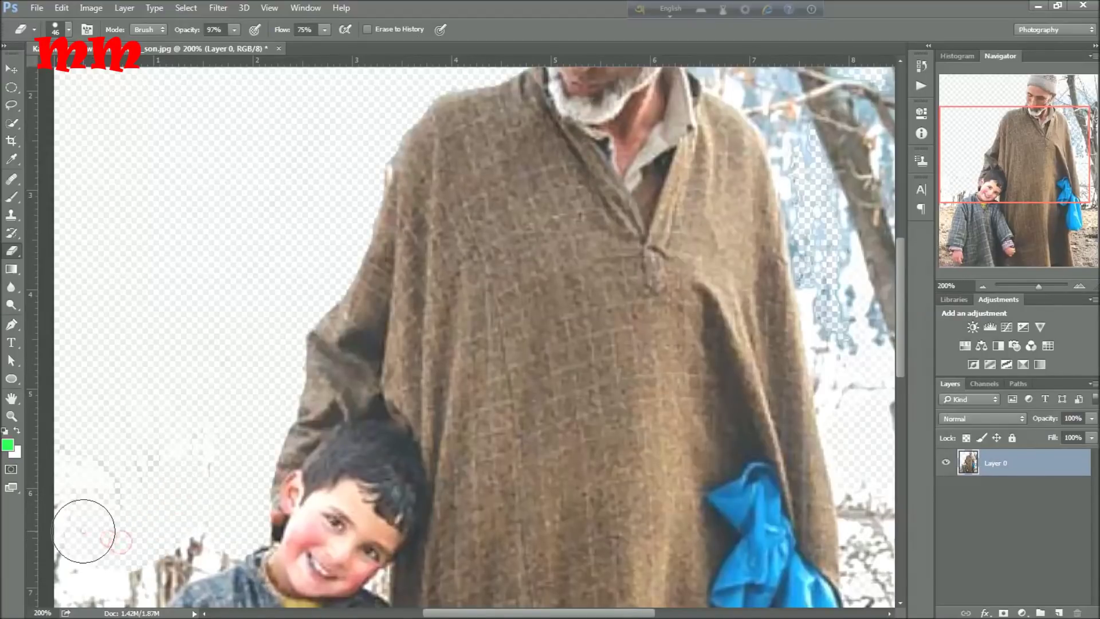
click(82, 510)
click(118, 494)
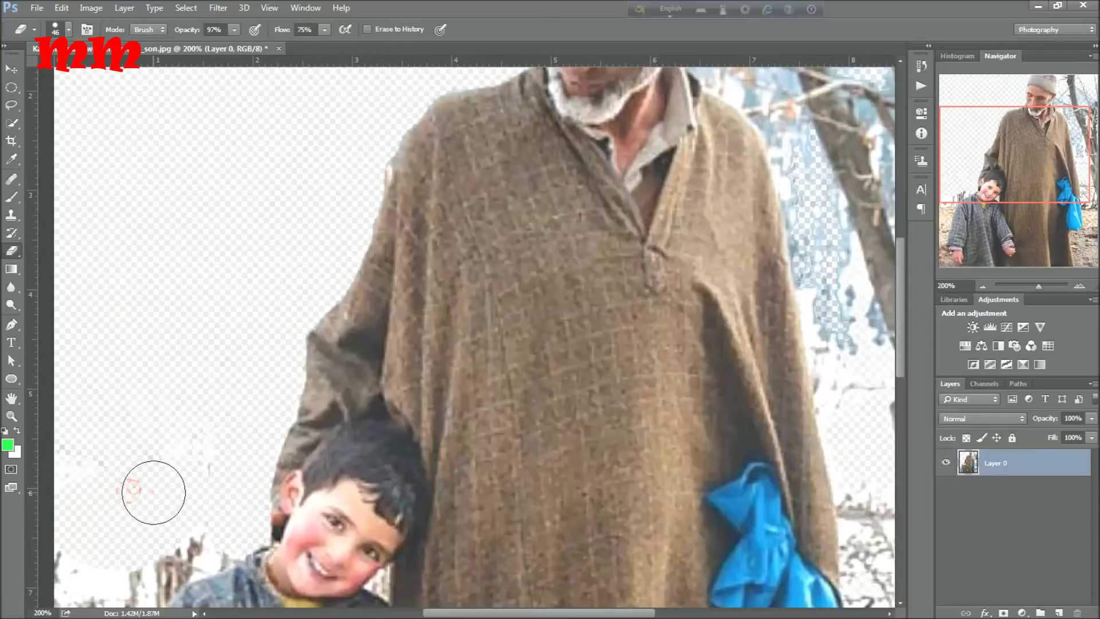
click(175, 498)
click(202, 463)
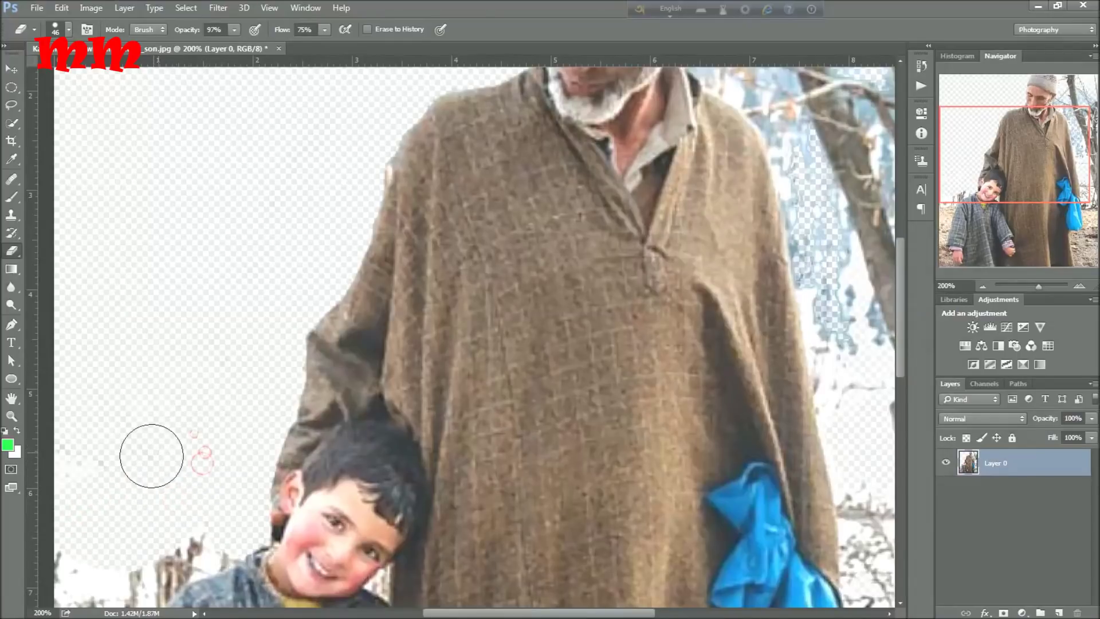
scroll(80, 484, down, 1)
scroll(75, 486, down, 1)
- Erase the white background and white post pixels beside the boy's head
click(73, 445)
click(102, 454)
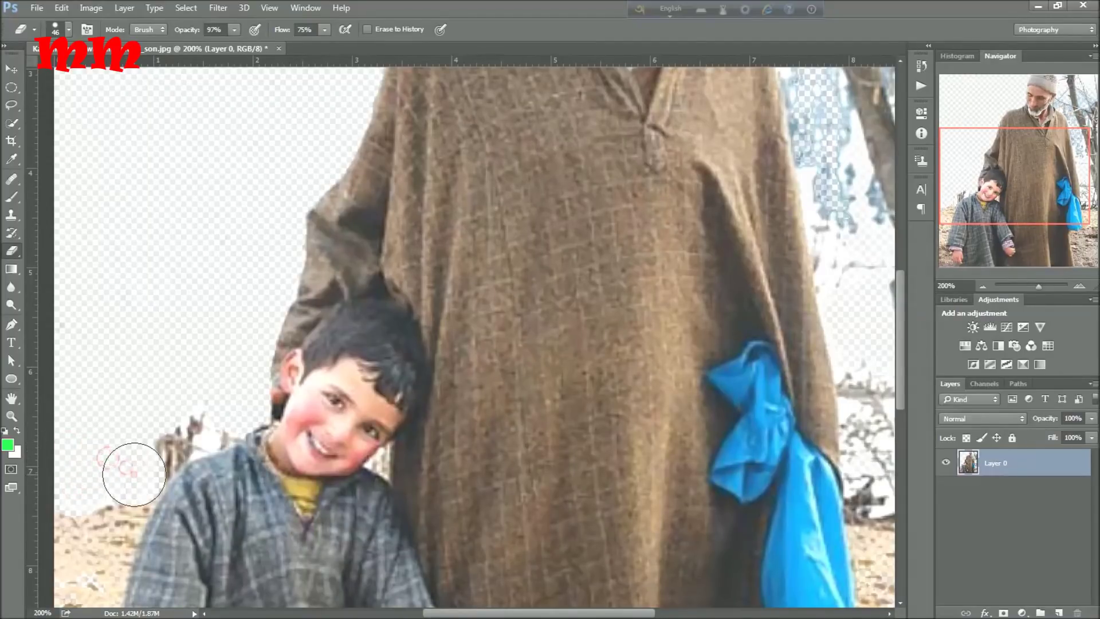
click(141, 464)
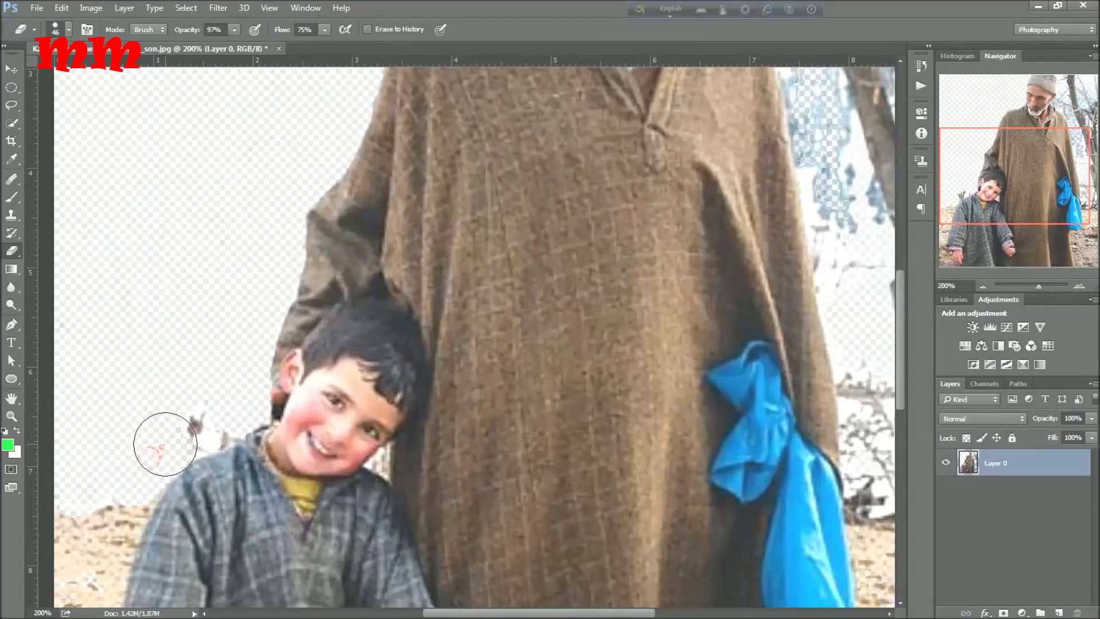
click(178, 431)
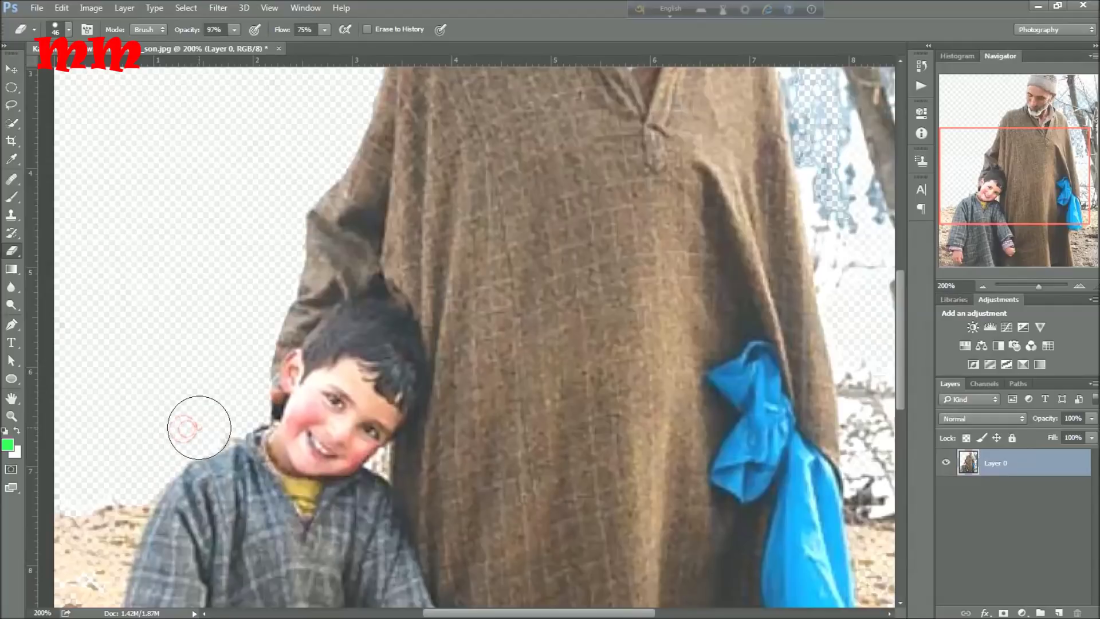
click(226, 411)
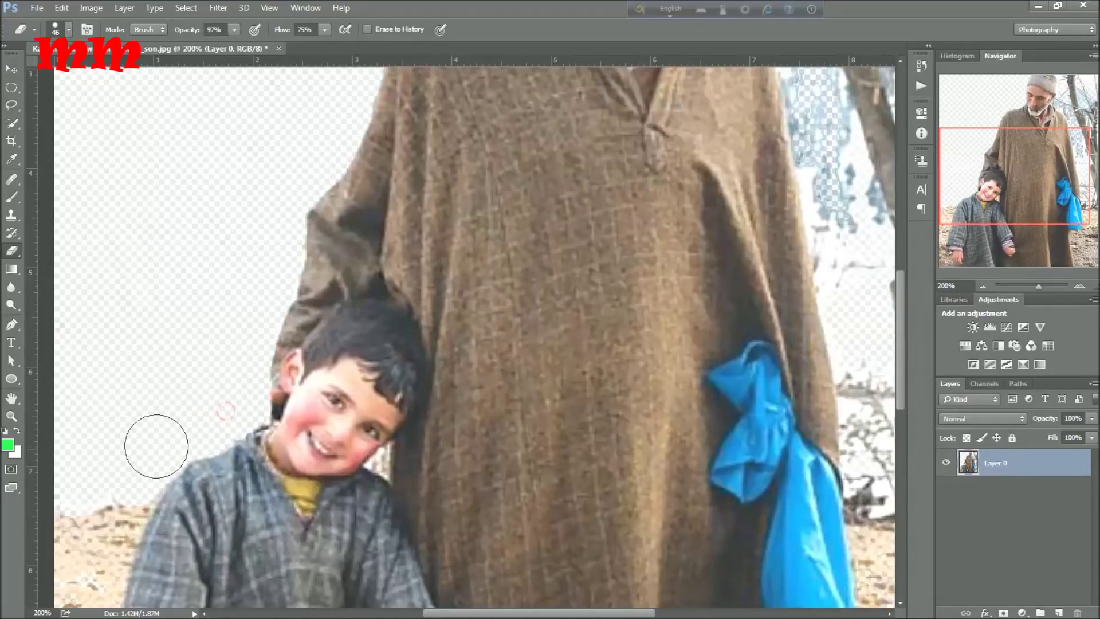
- Erase the sandy ground and leftover tan smudge left of the boy
click(99, 537)
click(129, 495)
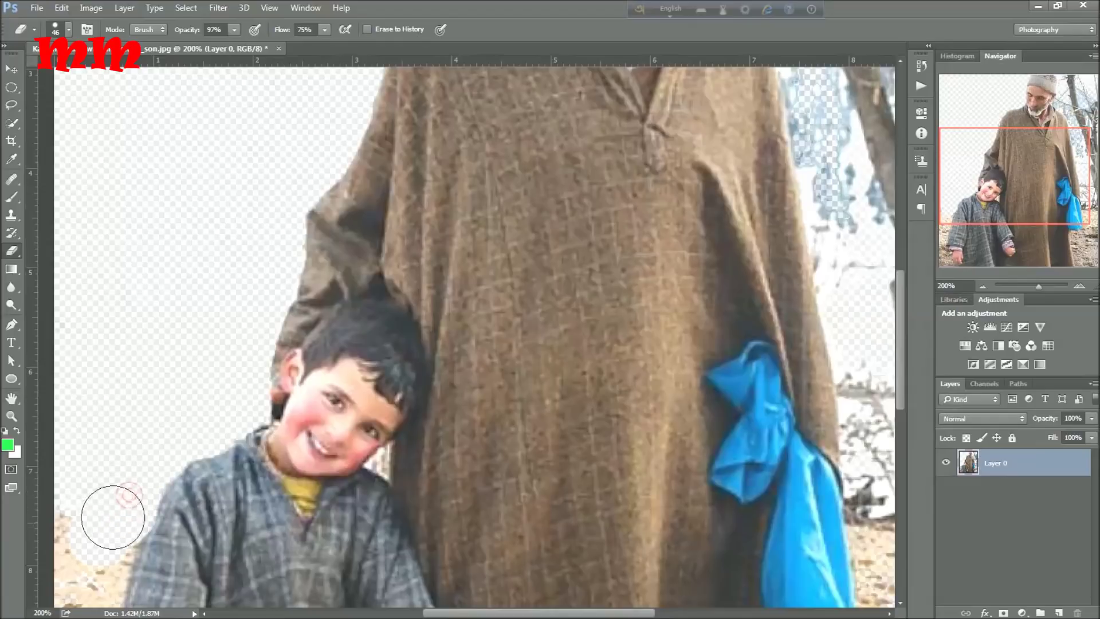
click(109, 532)
mouse_move(109, 543)
mouse_down()
mouse_move(98, 582)
mouse_move(66, 533)
mouse_up()
click(65, 512)
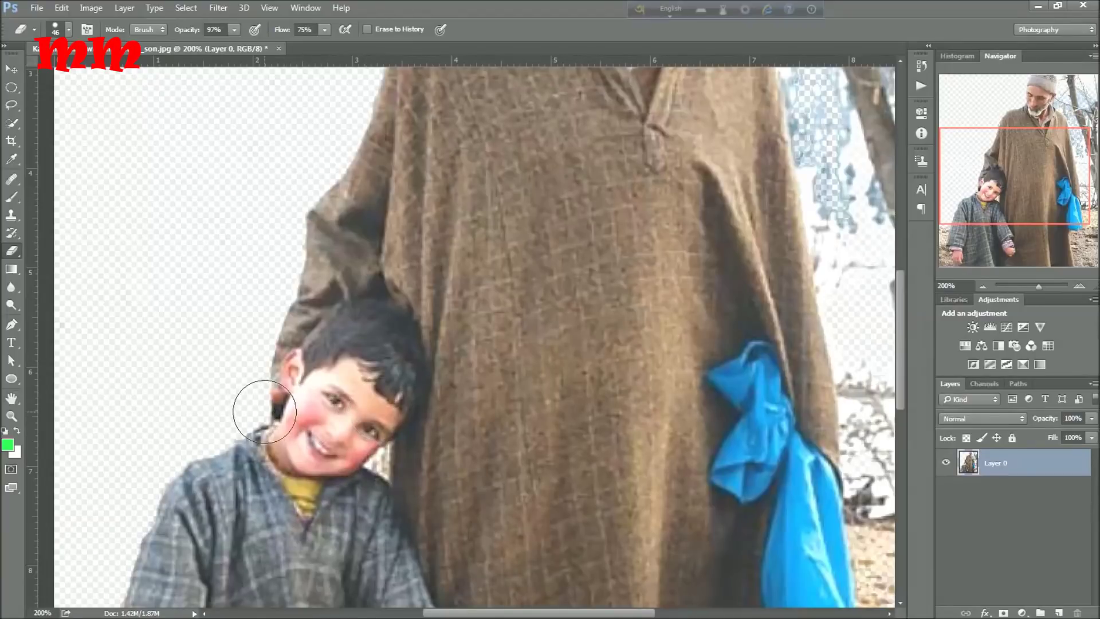
right_click(247, 400)
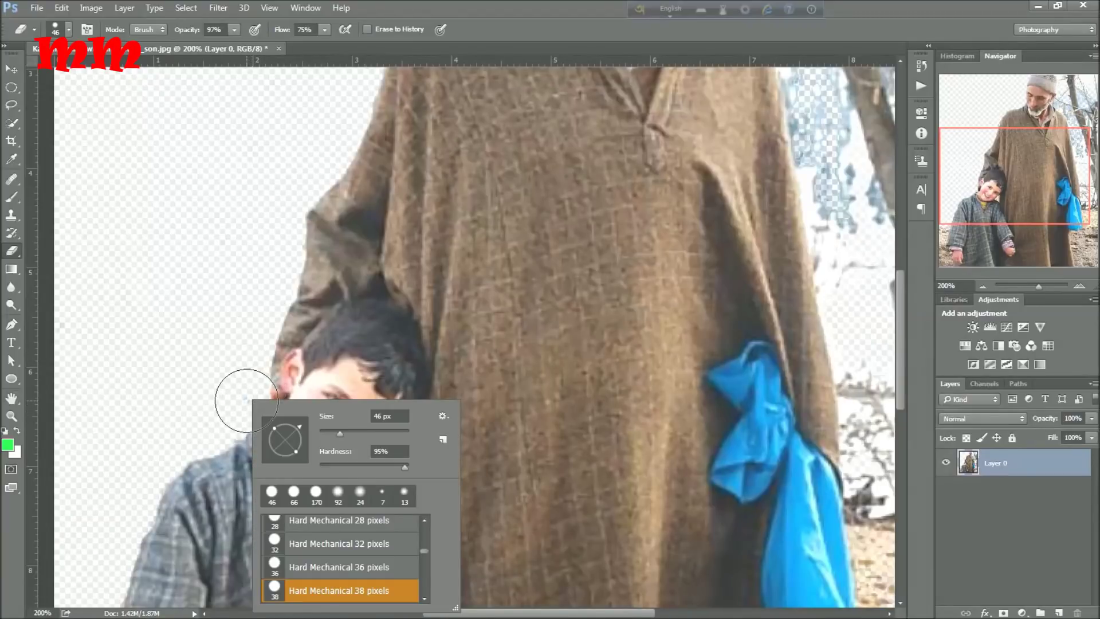
- Set the eraser to a 3 px tip and clean the edge beside the boy's ear and cheek
text(3)
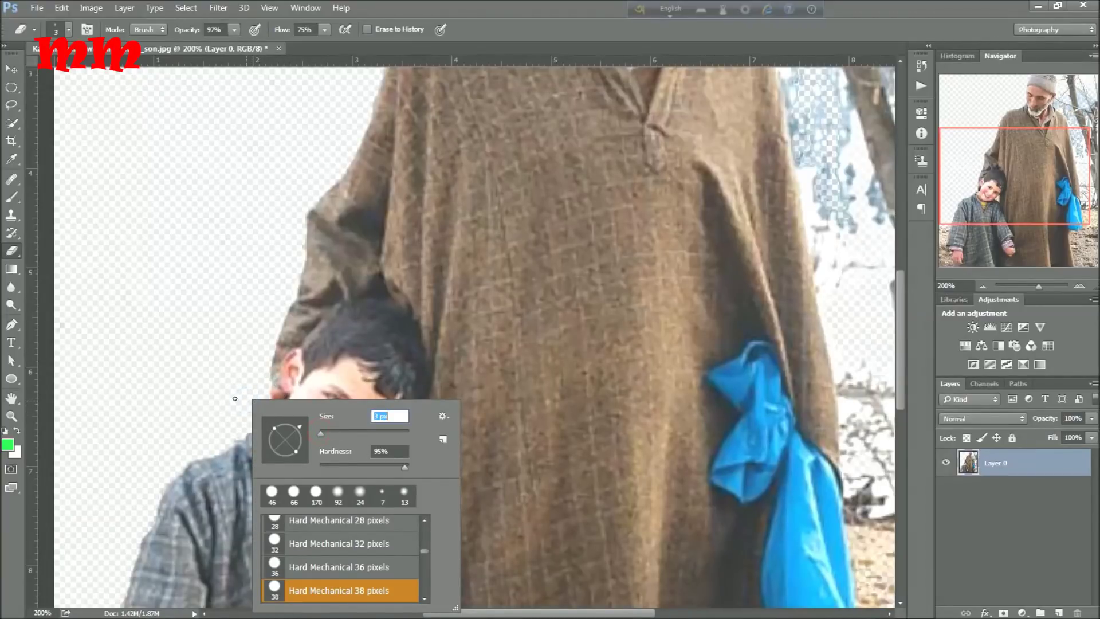
key(Return)
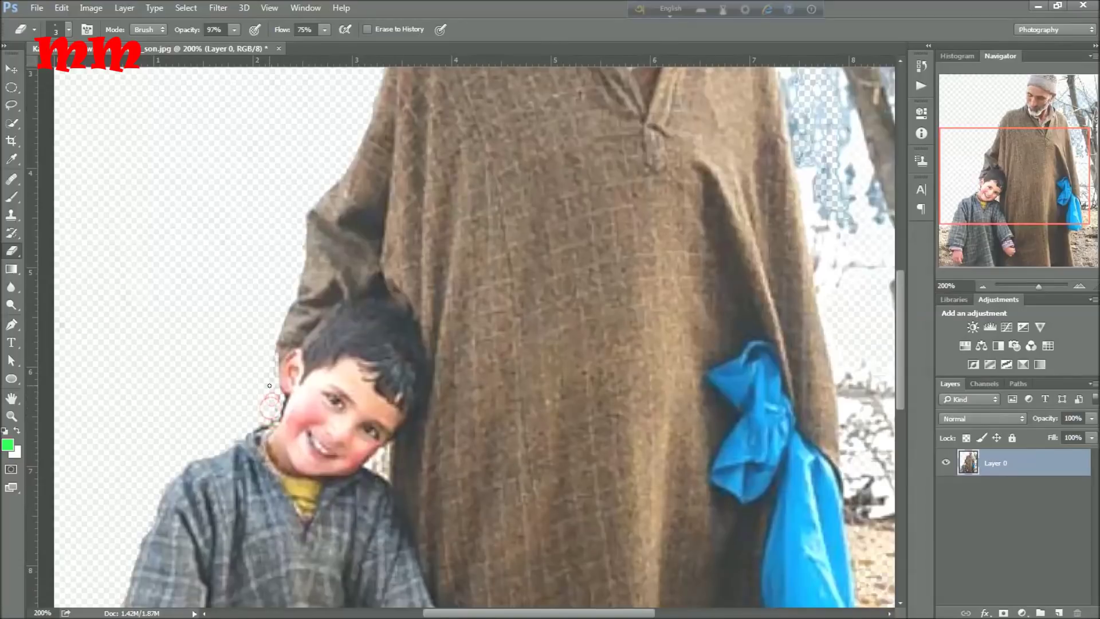
scroll(269, 385, up, 2)
scroll(272, 384, up, 3)
scroll(275, 383, down, 1)
scroll(281, 379, down, 2)
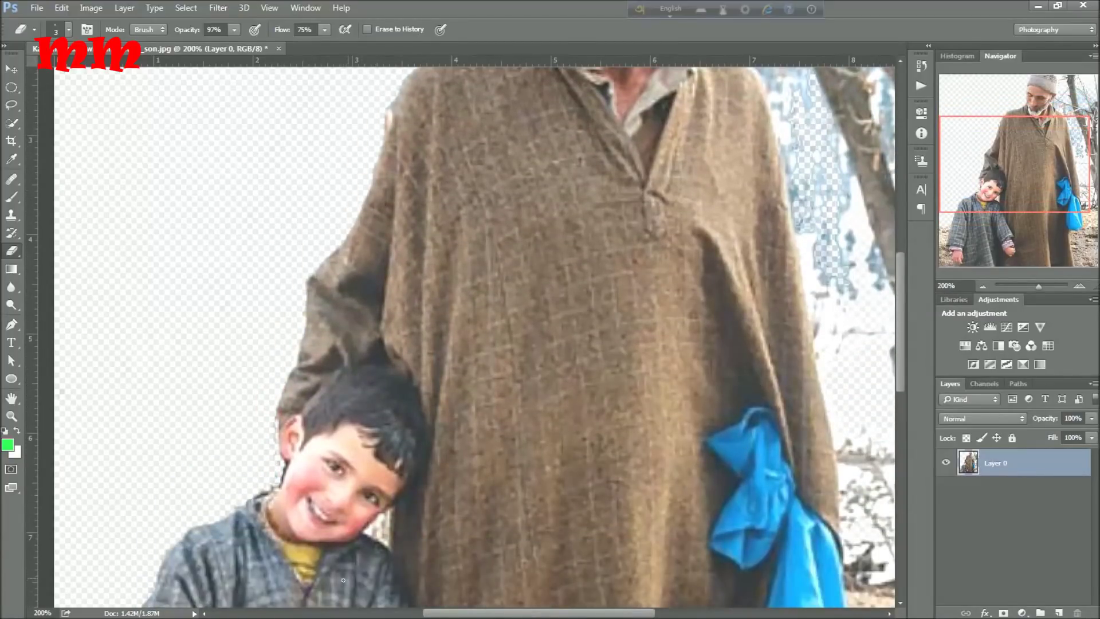
right_click(377, 532)
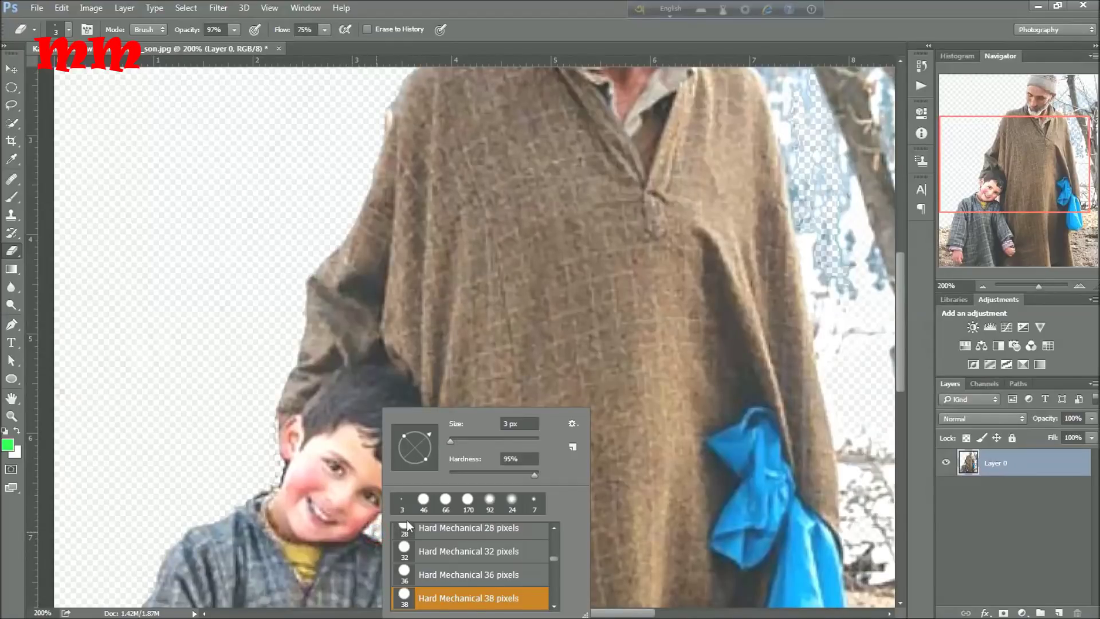
- With a 13 px eraser, erase the background strip and branches right of the man's shoulder
click(456, 438)
key(Return)
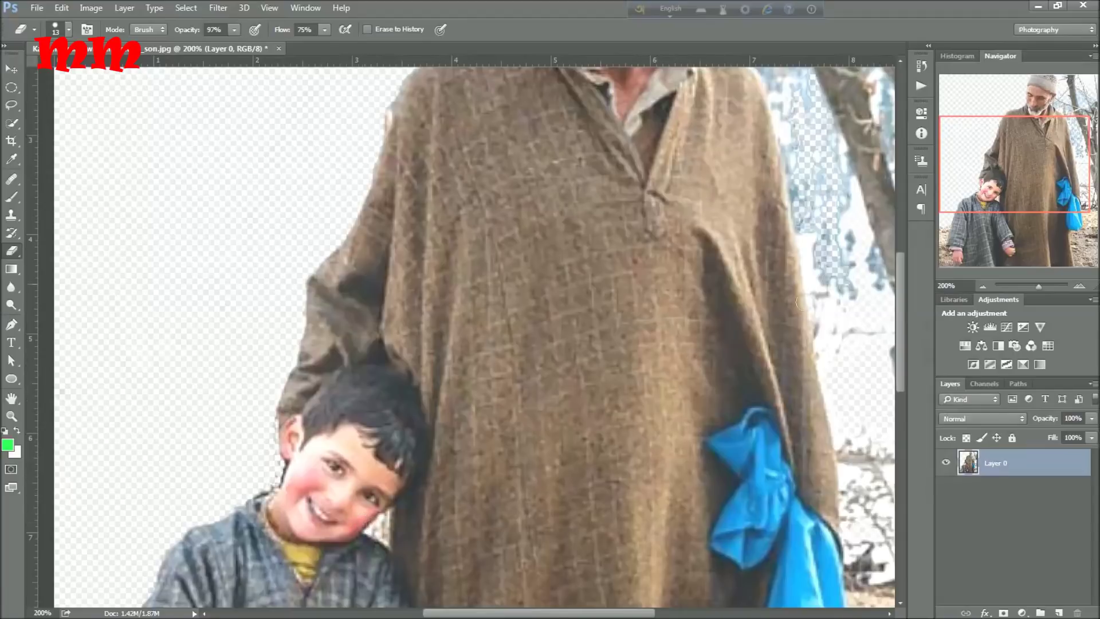
drag(848, 261, 847, 90)
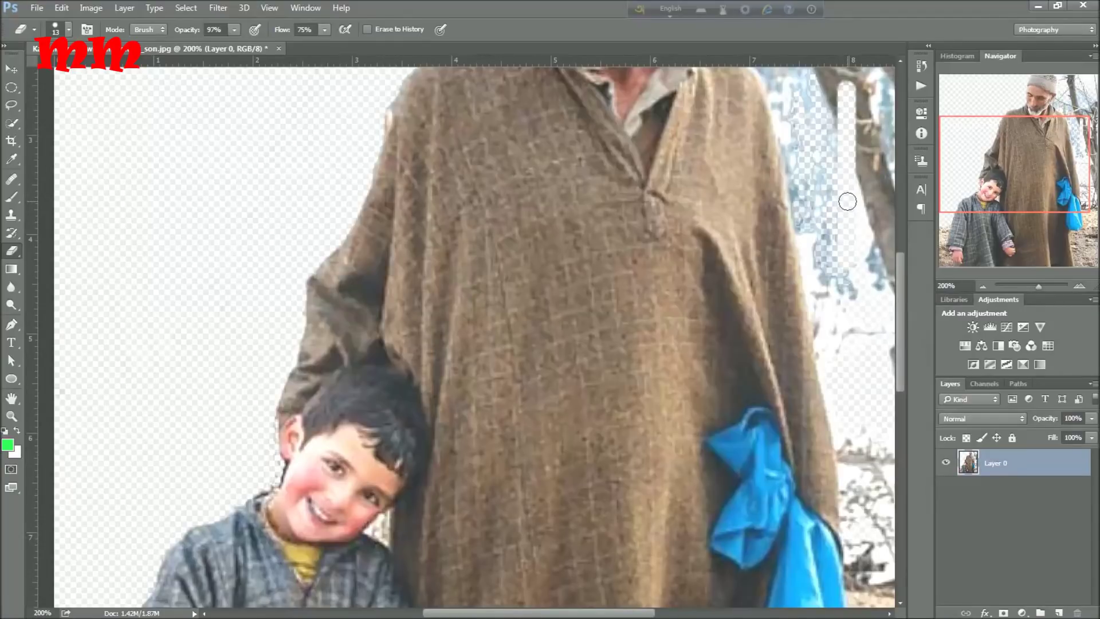
drag(962, 184, 966, 173)
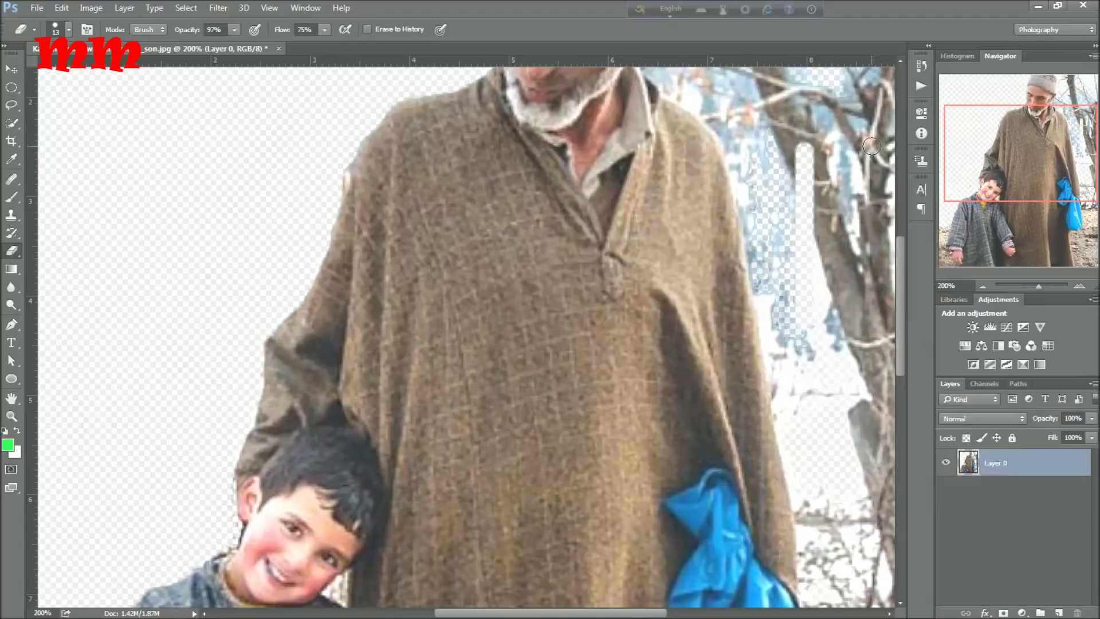
drag(869, 146, 846, 170)
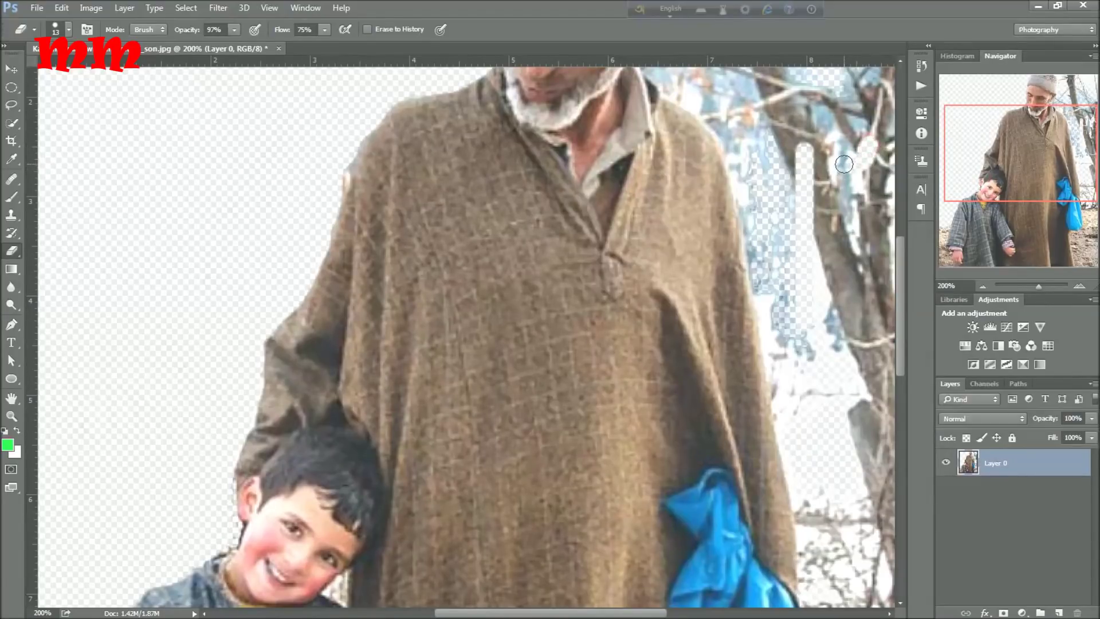
- Enlarge the eraser to 58 px, erase beside the tree, and restore the window size
right_click(823, 146)
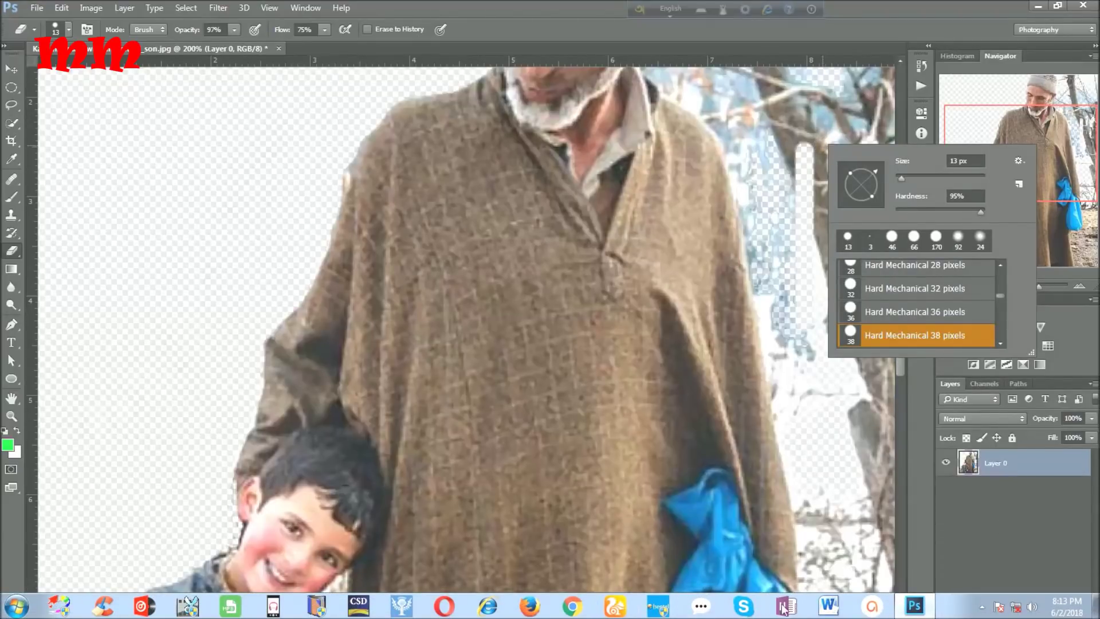
click(657, 544)
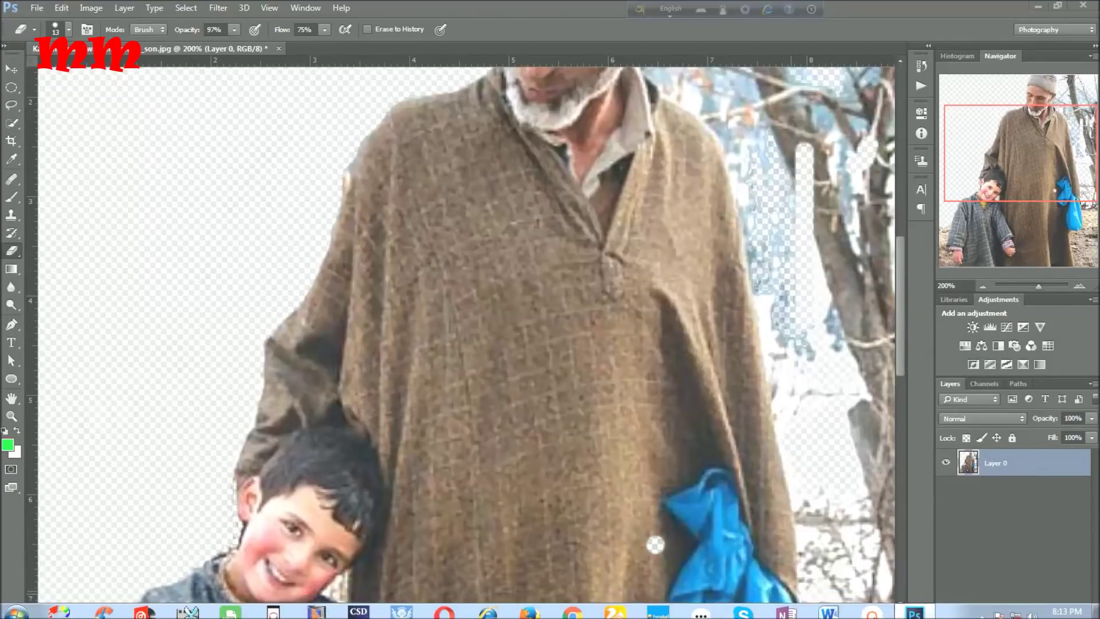
right_click(798, 607)
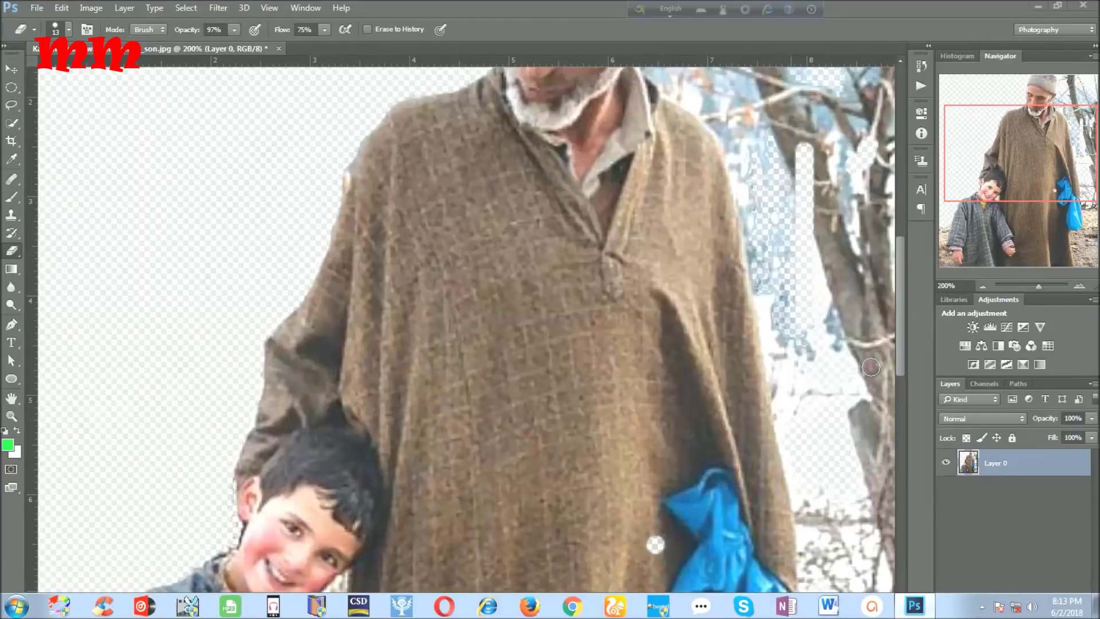
right_click(824, 299)
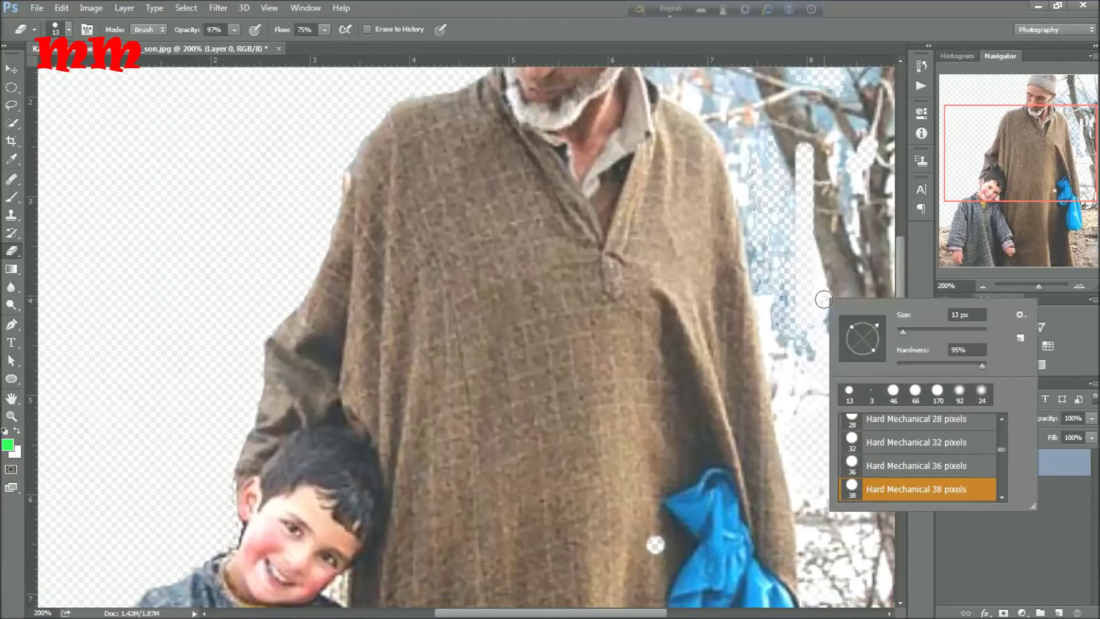
click(923, 331)
drag(825, 230, 858, 161)
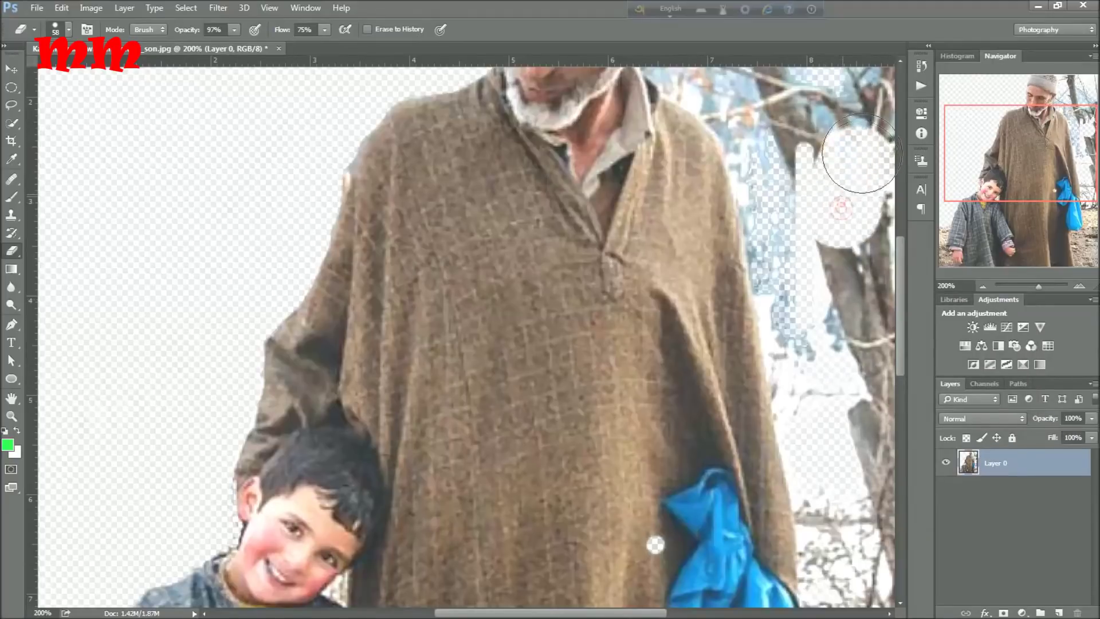
drag(879, 6, 874, 43)
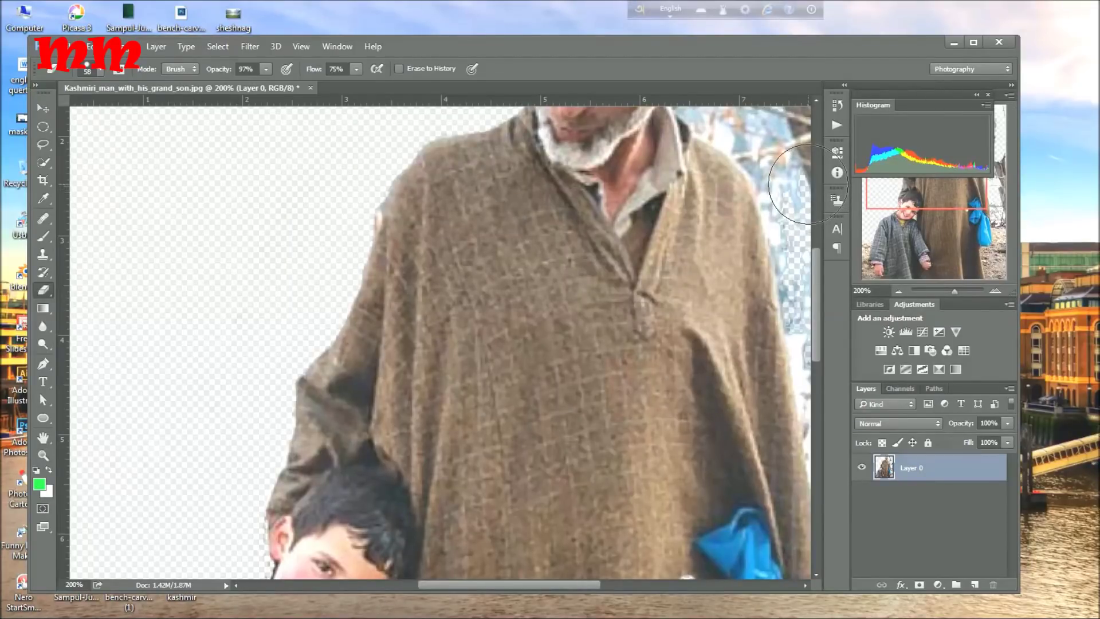
- Erase more background right of the man's shoulder, then close the Histogram panel
mouse_move(808, 185)
mouse_down()
mouse_move(801, 208)
mouse_move(801, 171)
mouse_up()
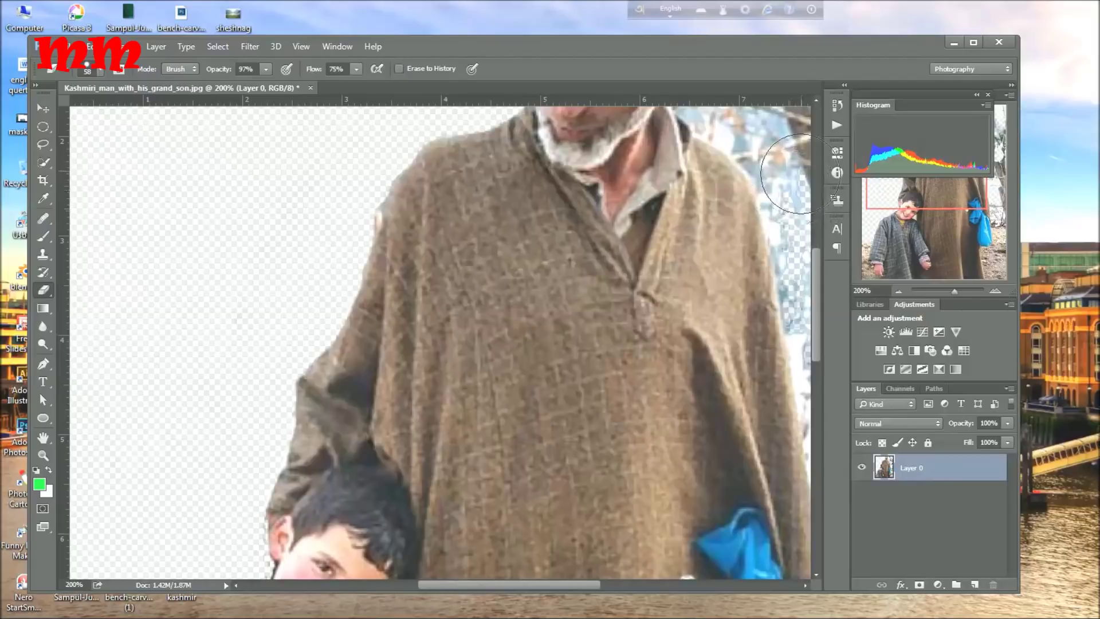
click(801, 171)
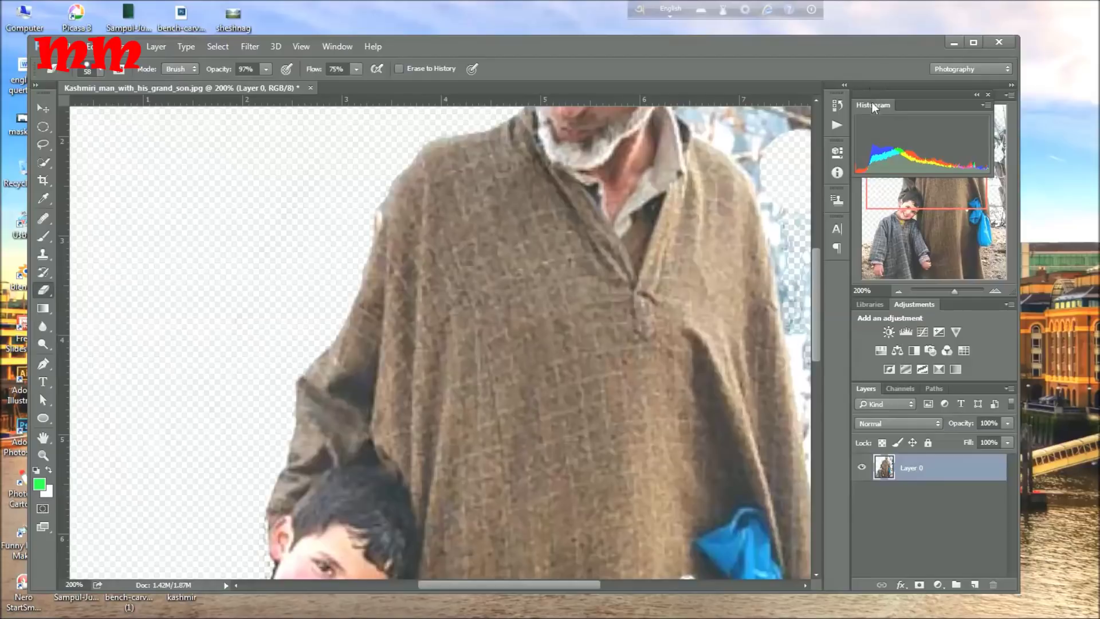
click(987, 106)
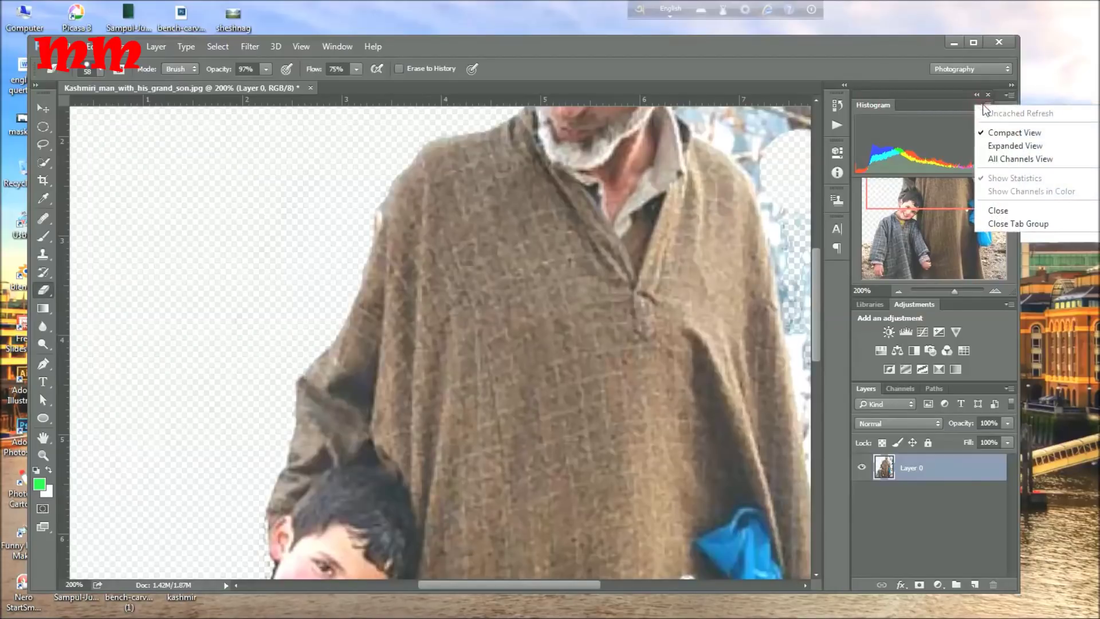
click(1000, 210)
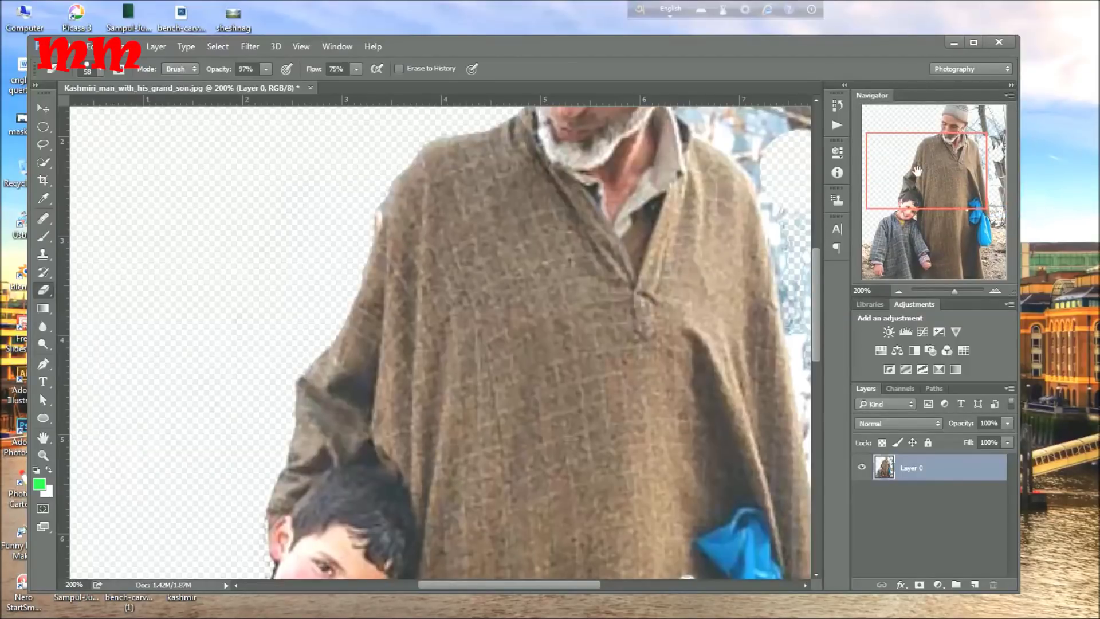
- Erase the tree branches beside the man's head, the dark trunk on the right, and the bluish shoulder fringe
drag(903, 170, 921, 133)
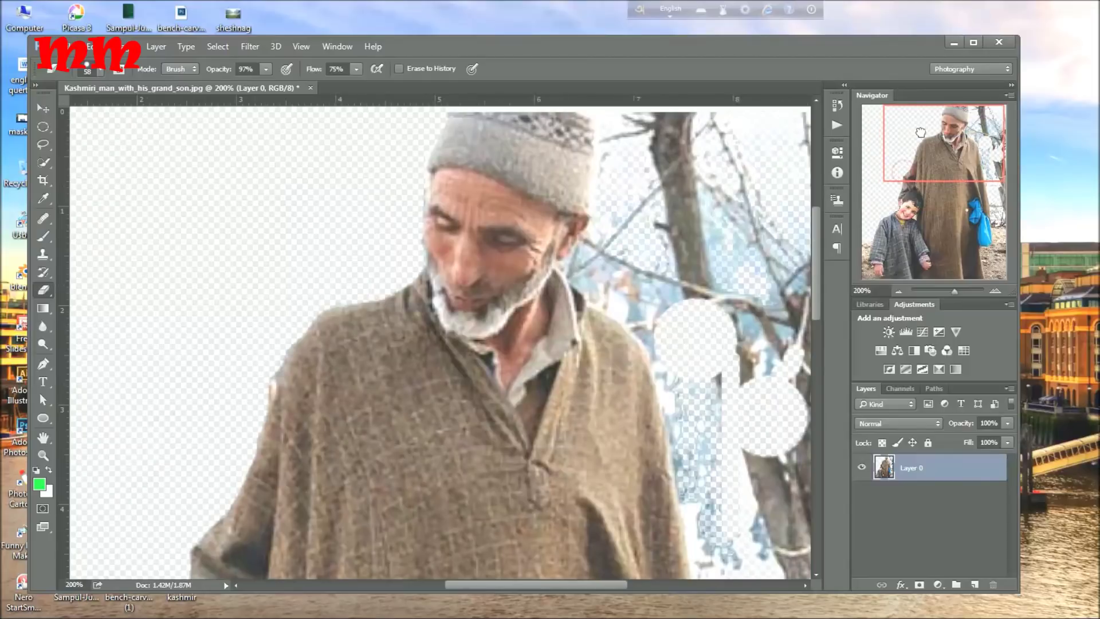
mouse_move(746, 187)
mouse_down()
mouse_move(774, 307)
mouse_move(773, 246)
mouse_up()
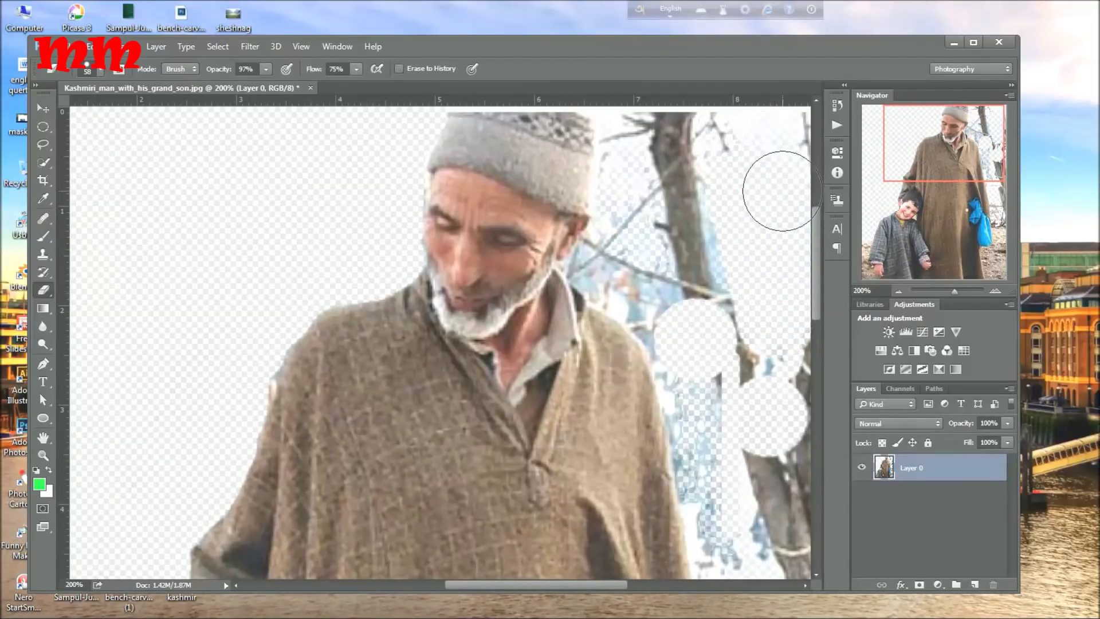
mouse_move(749, 141)
mouse_down()
mouse_move(649, 132)
mouse_move(634, 153)
mouse_move(627, 246)
mouse_move(616, 255)
mouse_move(614, 245)
mouse_move(609, 263)
mouse_move(676, 297)
mouse_move(695, 140)
mouse_move(712, 322)
mouse_move(749, 373)
mouse_move(814, 361)
mouse_up()
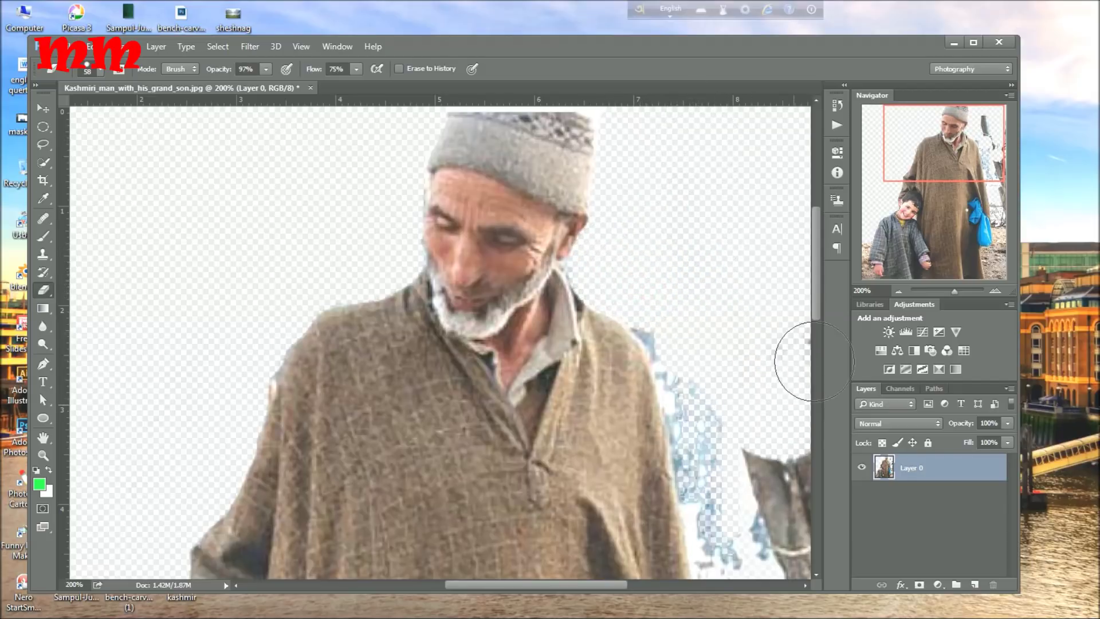
scroll(780, 361, down, 3)
drag(768, 360, 788, 543)
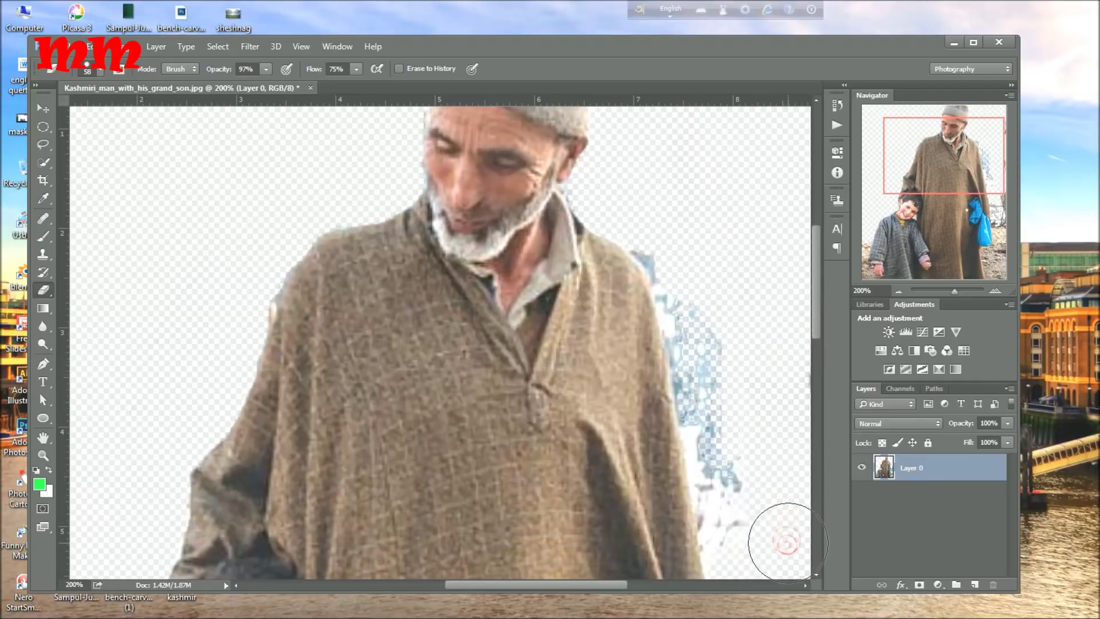
mouse_move(725, 331)
mouse_down()
mouse_move(713, 311)
mouse_move(712, 356)
mouse_move(682, 254)
mouse_up()
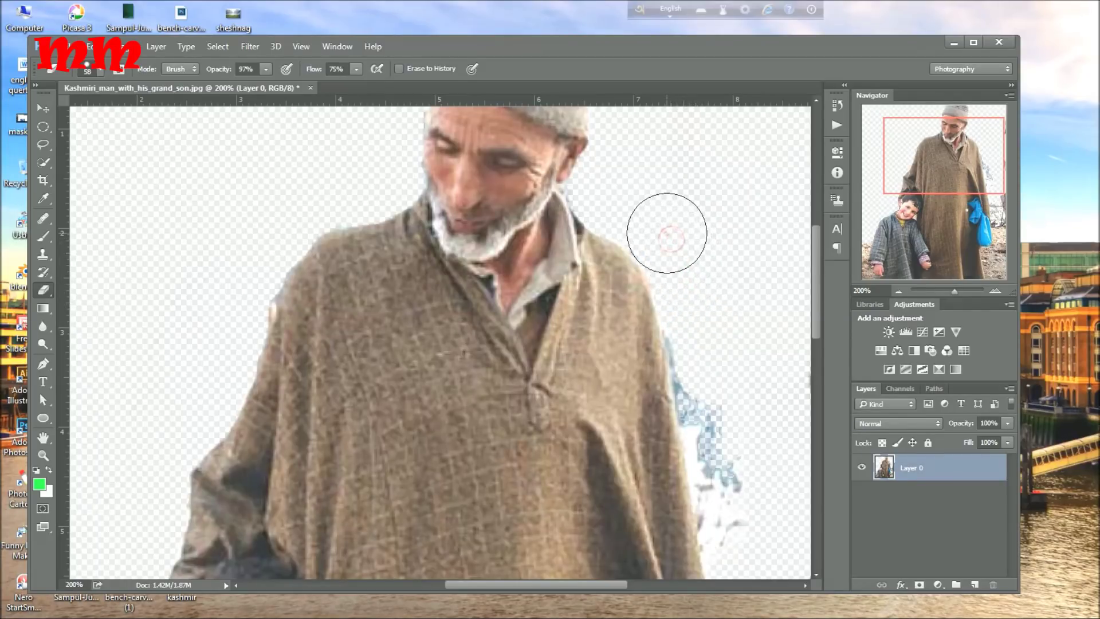
scroll(690, 271, down, 2)
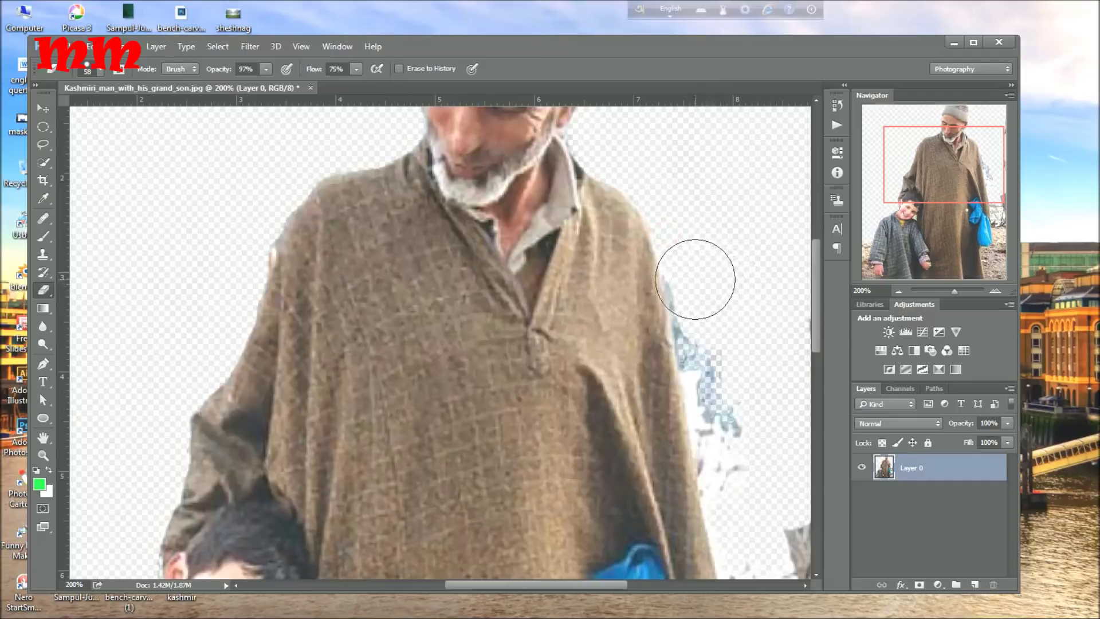
drag(701, 280, 731, 486)
scroll(732, 486, down, 1)
- Erase the grey branches and fringe along the robe's right edge, working down past the blue bag
scroll(732, 482, down, 1)
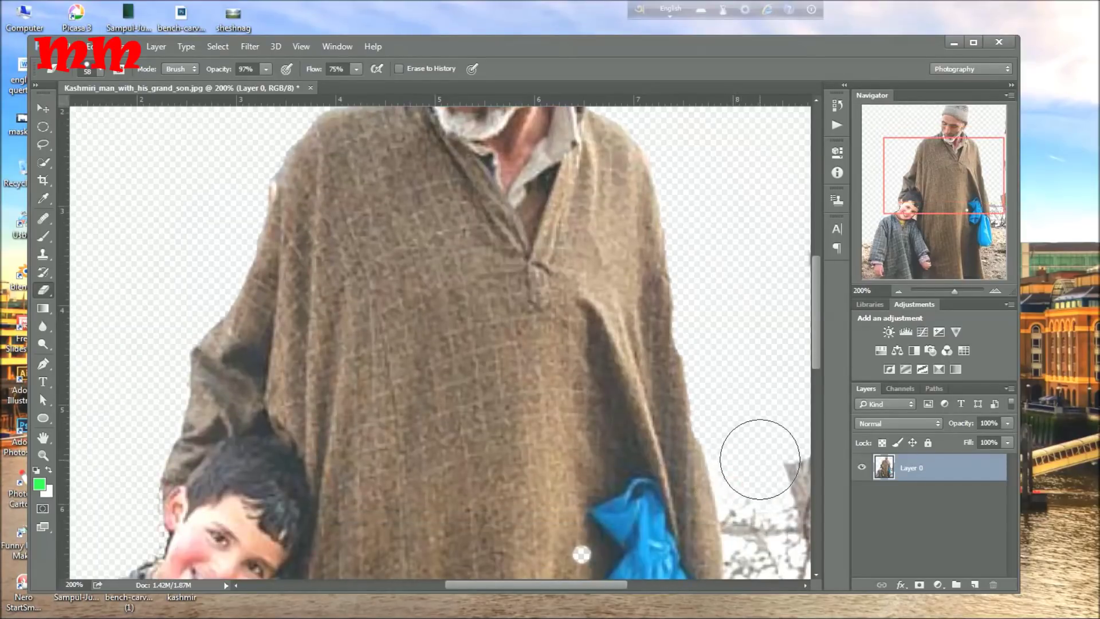
mouse_move(760, 465)
mouse_down()
mouse_move(774, 466)
mouse_move(784, 526)
mouse_move(757, 497)
mouse_up()
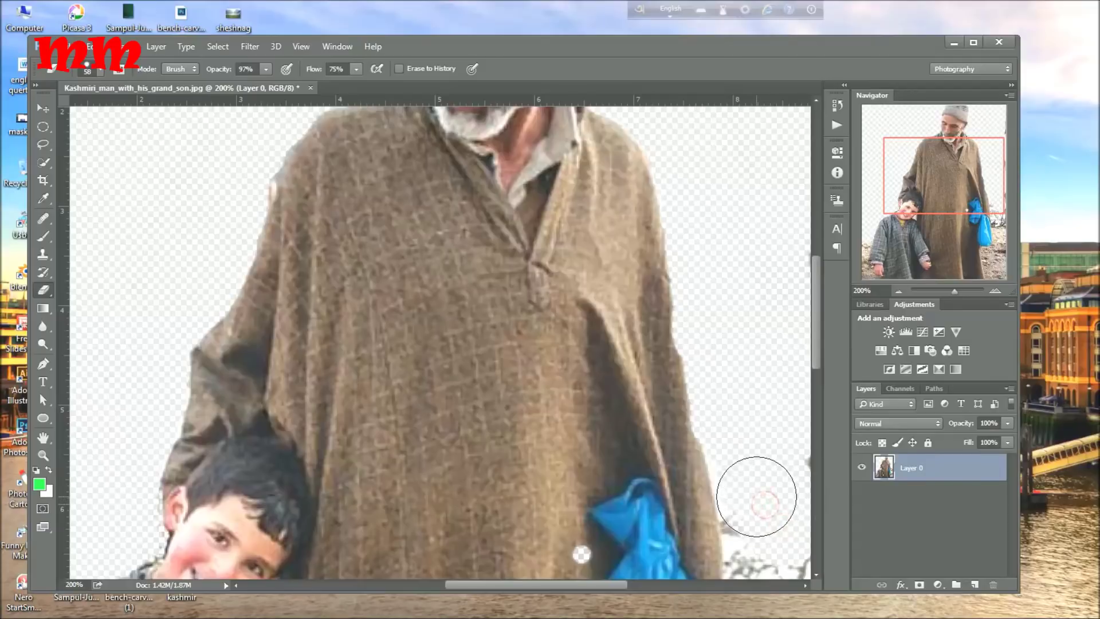
click(755, 497)
click(745, 462)
scroll(749, 456, down, 3)
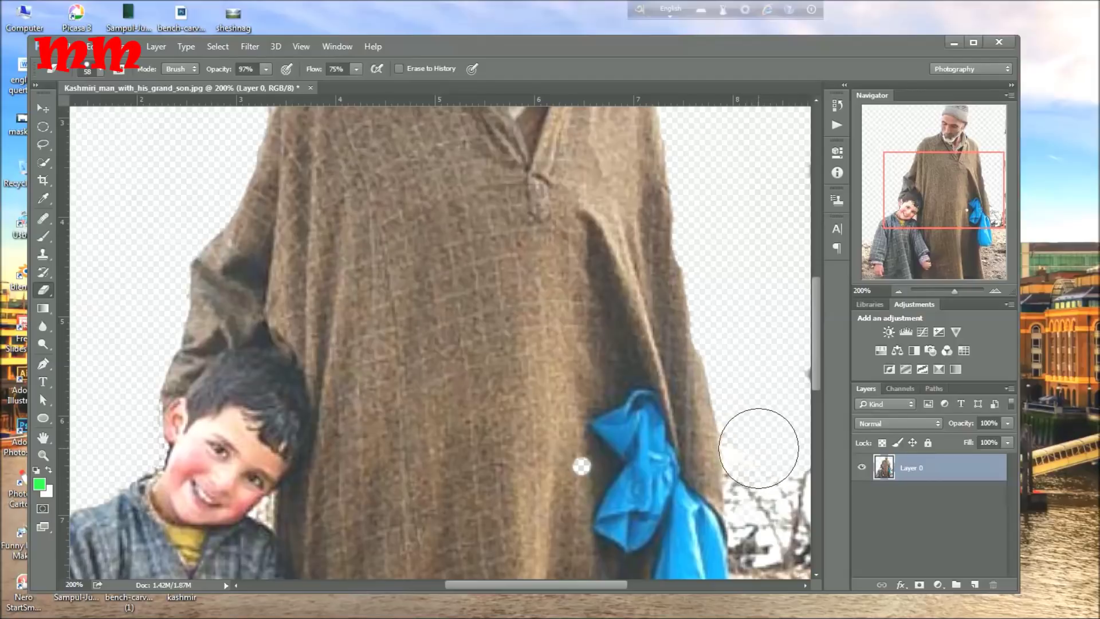
mouse_move(759, 452)
mouse_down()
mouse_move(758, 490)
mouse_move(795, 500)
mouse_up()
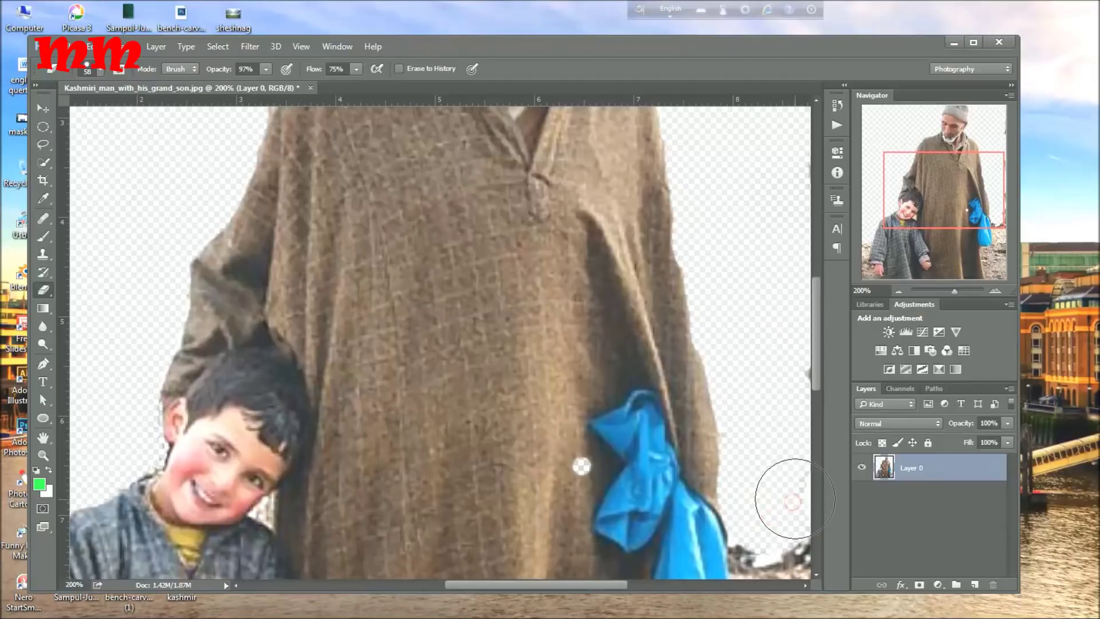
scroll(795, 499, down, 3)
mouse_move(766, 457)
mouse_down()
mouse_move(778, 552)
mouse_move(805, 469)
mouse_up()
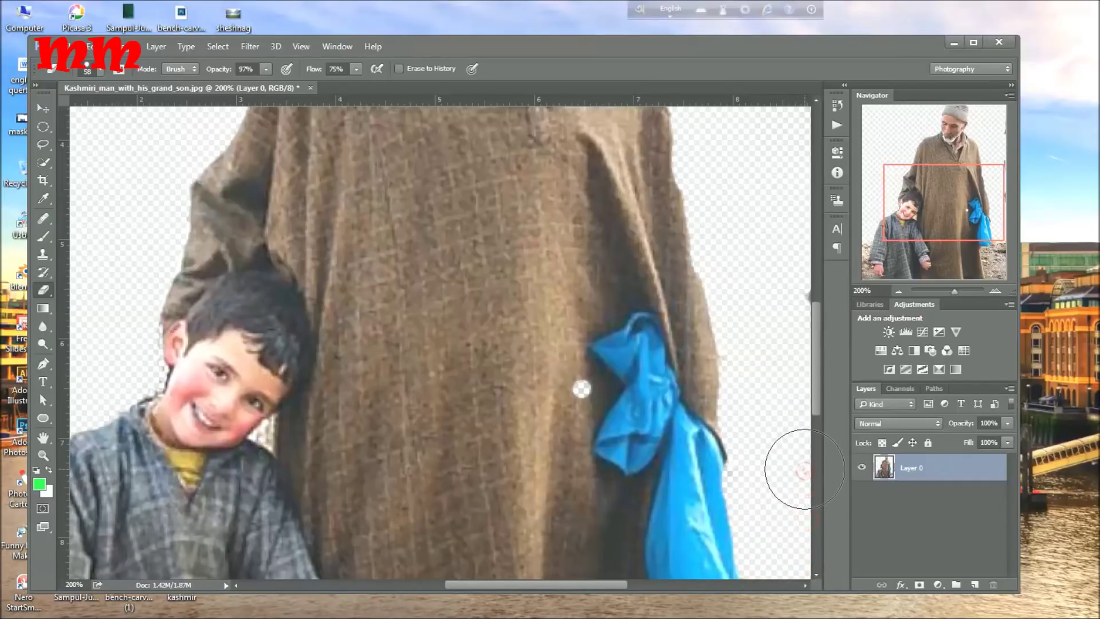
scroll(804, 469, down, 2)
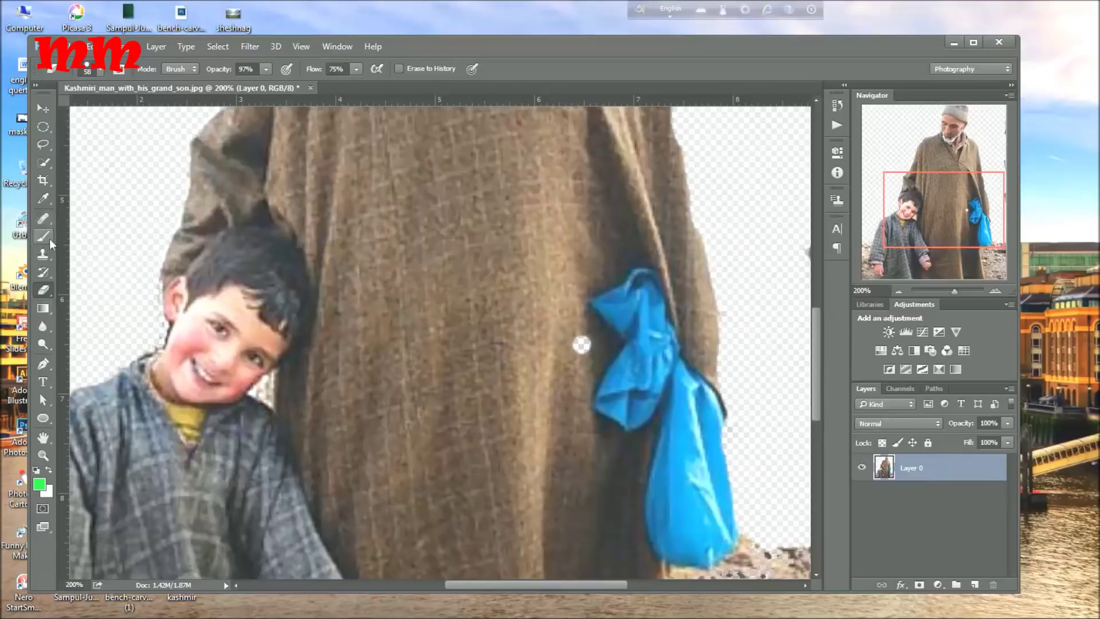
click(43, 254)
- With the Clone Stamp, sample robe texture and stamp it over spots beside the bag and near the boy's head
click(96, 255)
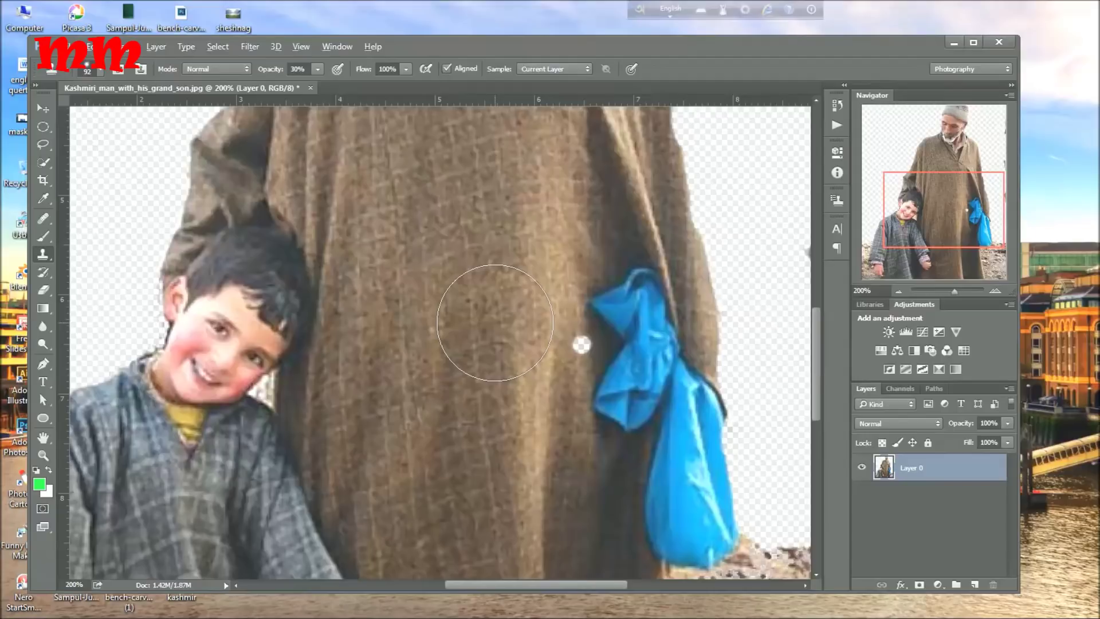
alt+click(495, 322)
drag(573, 344, 562, 346)
click(561, 346)
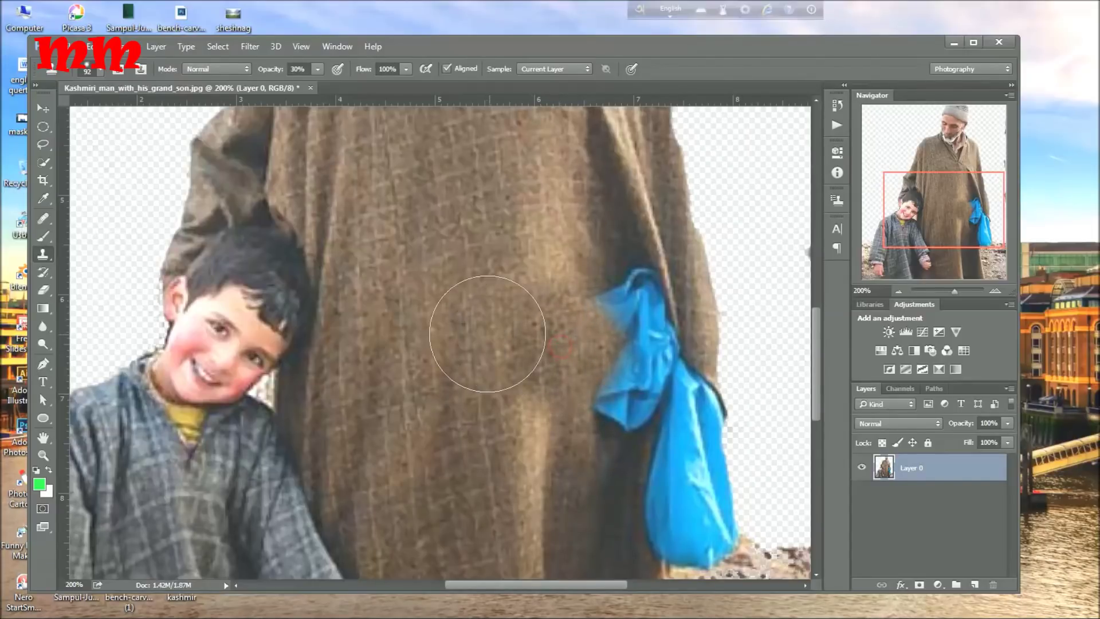
drag(309, 292, 231, 256)
- Clone robe texture over the light streak on the man's shoulder, then zoom out to the whole photo
scroll(247, 252, up, 2)
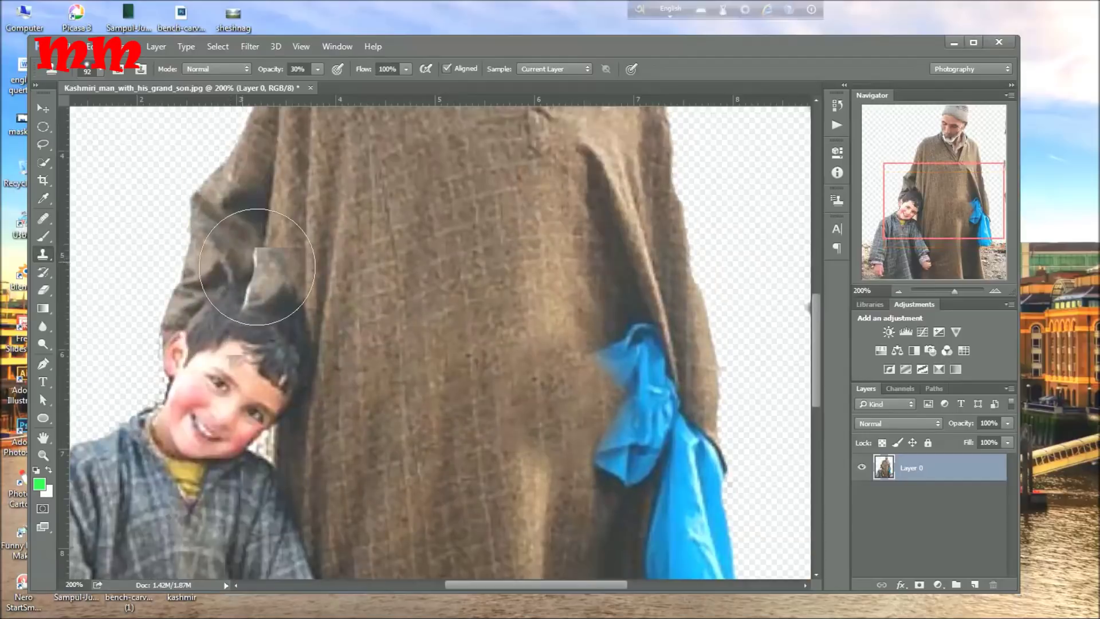
scroll(315, 290, up, 2)
scroll(316, 295, up, 2)
scroll(316, 298, up, 1)
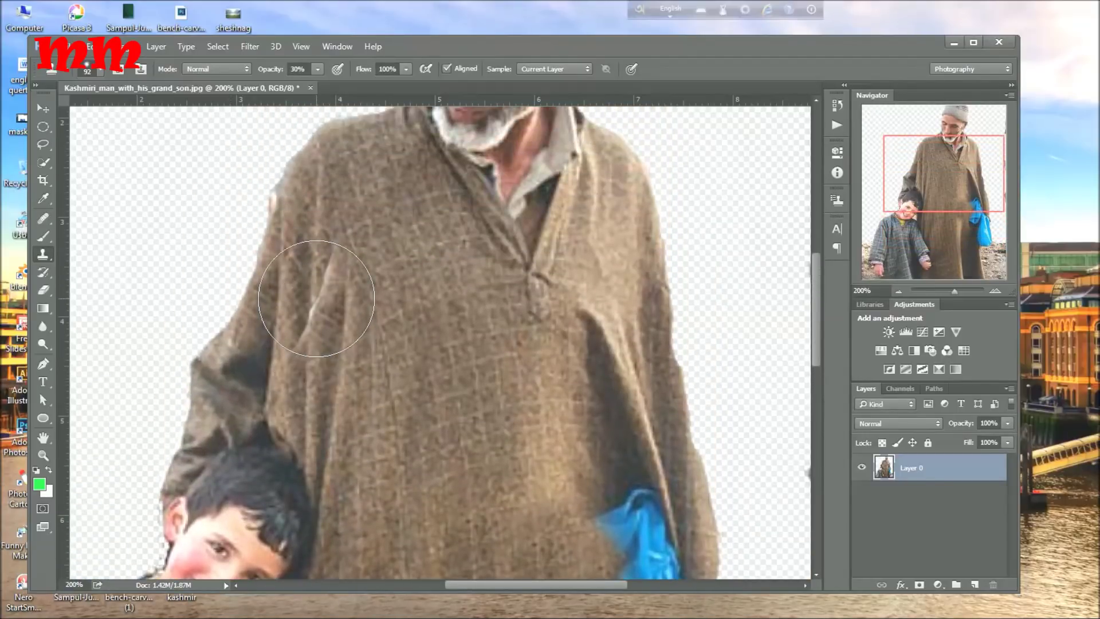
scroll(315, 298, up, 1)
scroll(316, 298, up, 1)
drag(317, 298, 350, 338)
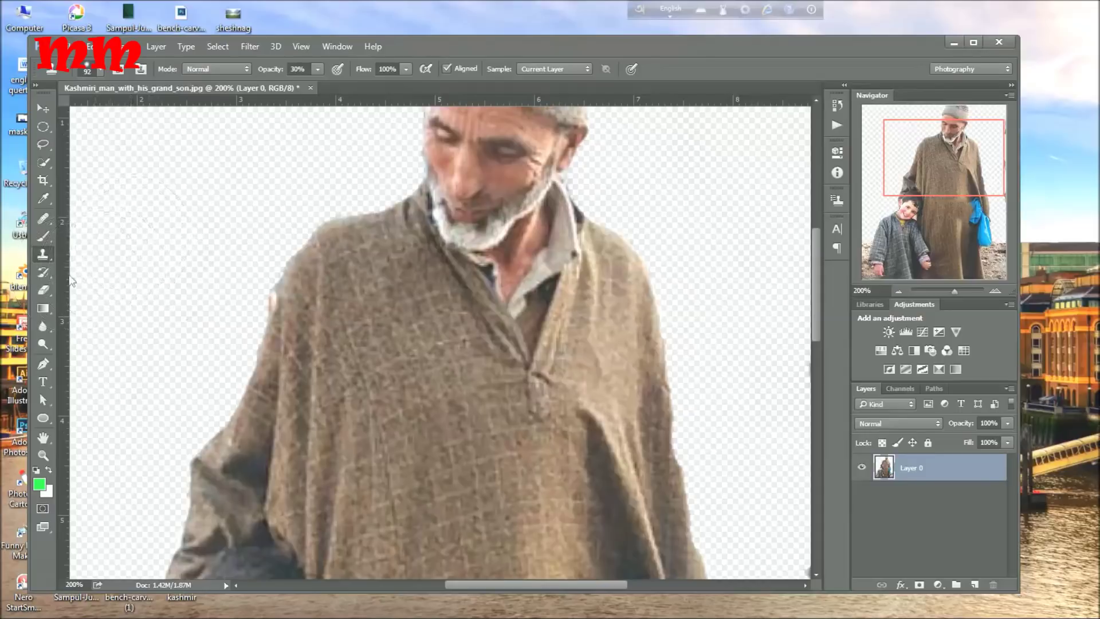
scroll(114, 258, up, 1)
scroll(143, 275, up, 1)
scroll(152, 281, down, 1)
scroll(158, 287, down, 1)
scroll(160, 290, down, 1)
scroll(163, 289, down, 1)
scroll(166, 286, up, 1)
scroll(167, 285, up, 1)
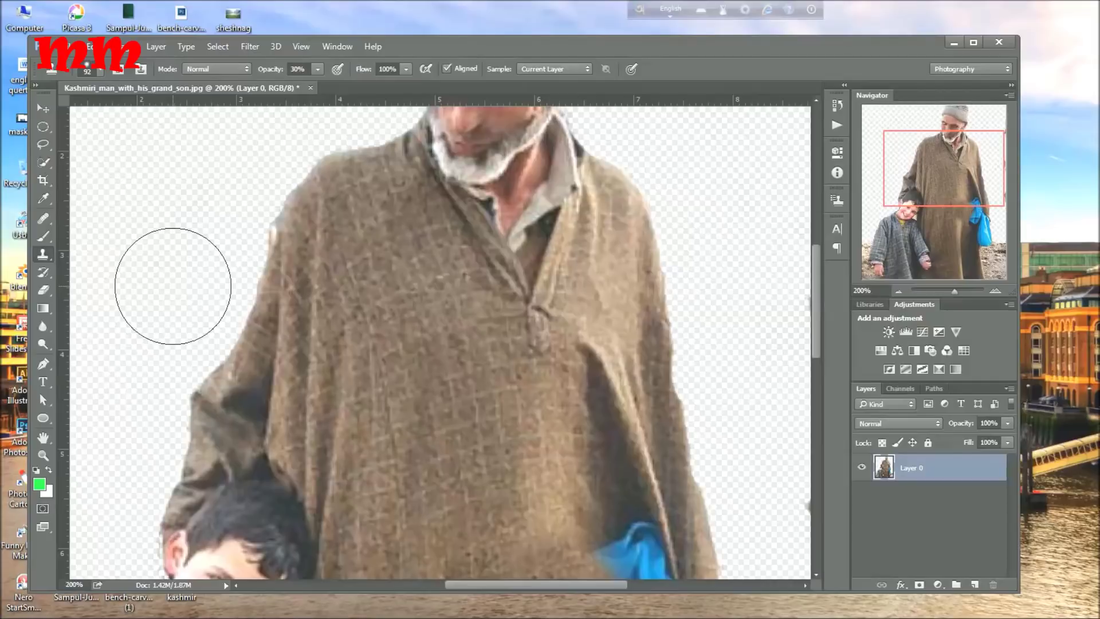
scroll(173, 286, down, 1)
scroll(174, 289, down, 1)
scroll(173, 291, down, 1)
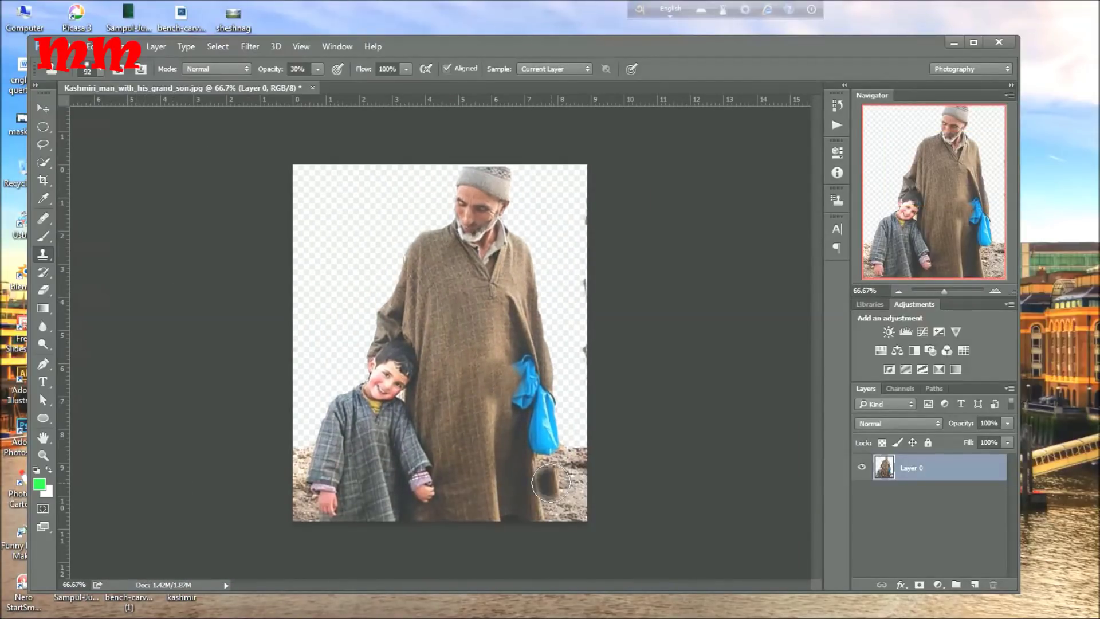
- Undo a stray clone stroke beside the robe and return to the Eraser Tool
drag(425, 427, 430, 453)
key(ctrl+z)
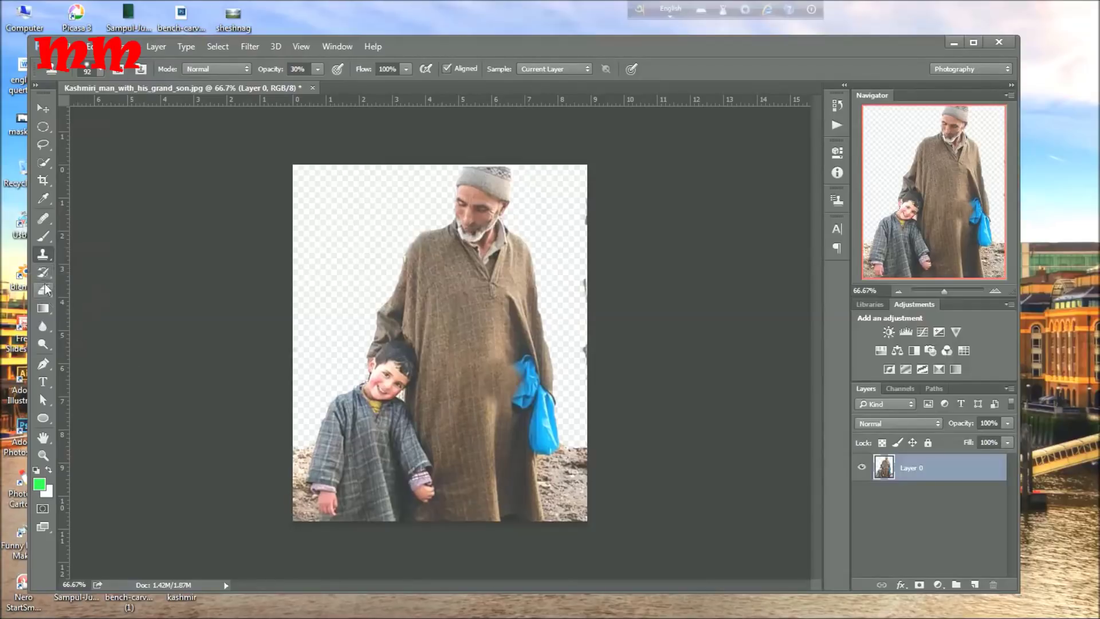
drag(46, 291, 63, 290)
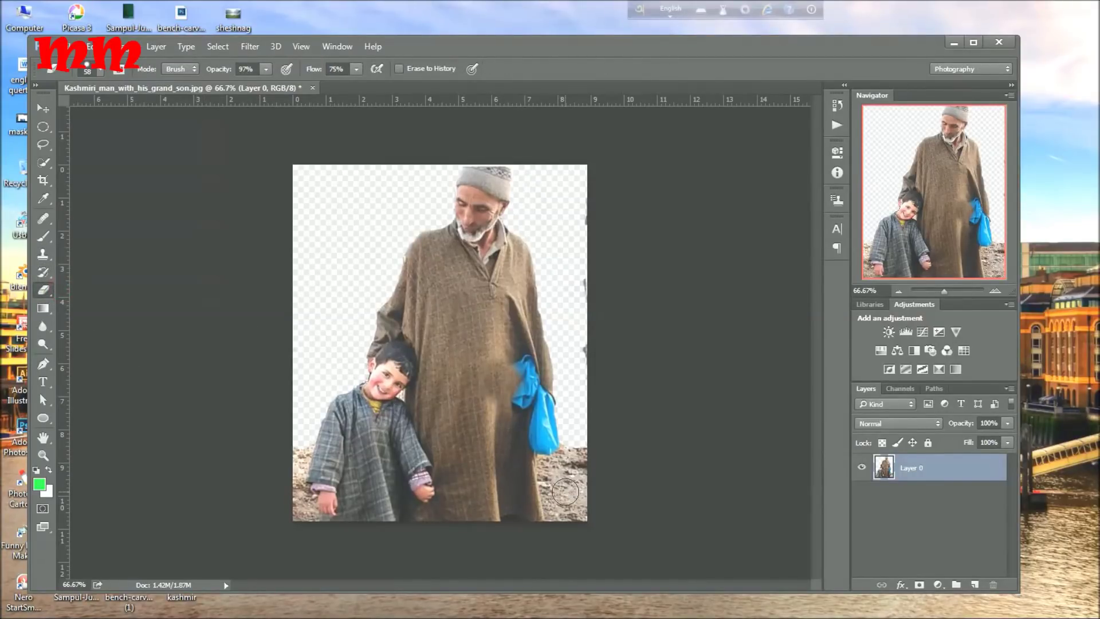
- Erase the rocky ground at both bottom corners and the dark fringe along the right edge
mouse_move(564, 491)
mouse_down()
mouse_move(577, 475)
mouse_move(592, 362)
mouse_up()
drag(597, 297, 580, 221)
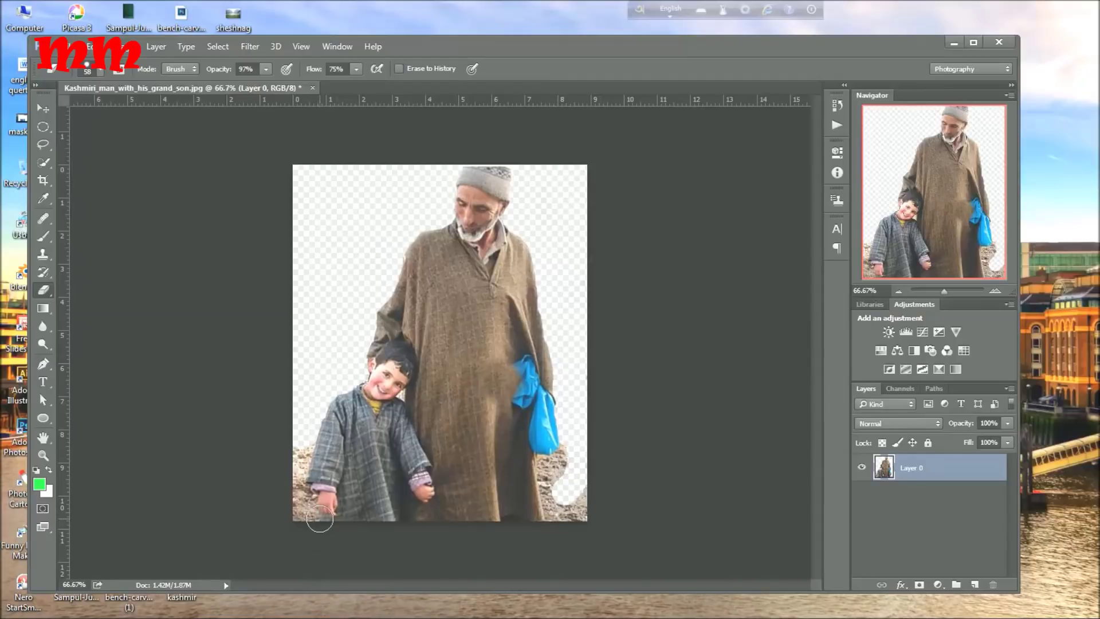
click(299, 508)
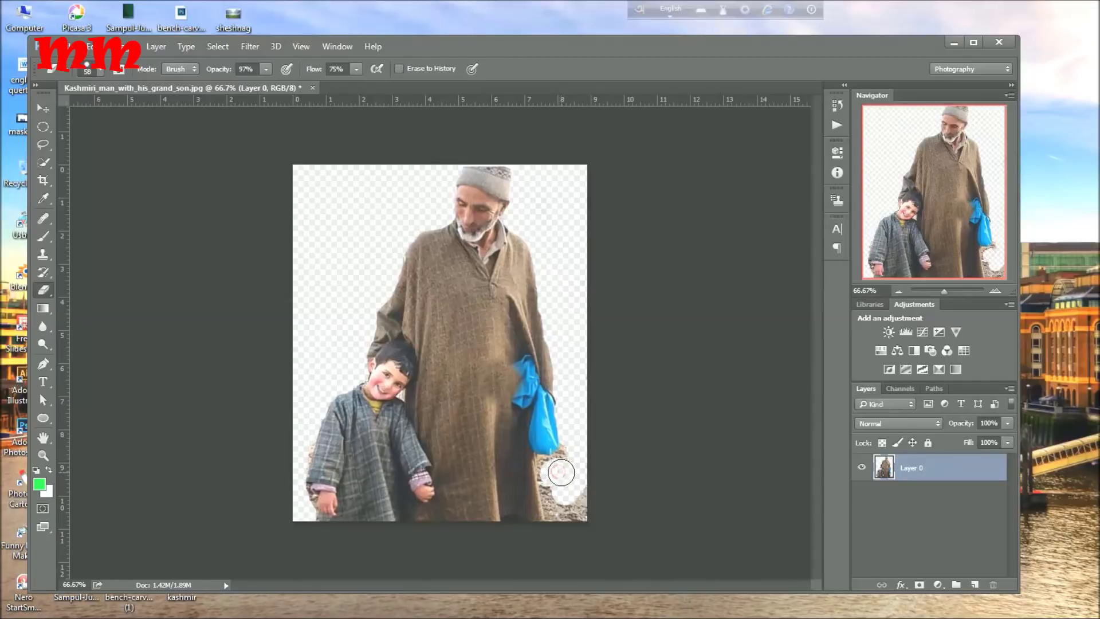
drag(561, 472, 581, 522)
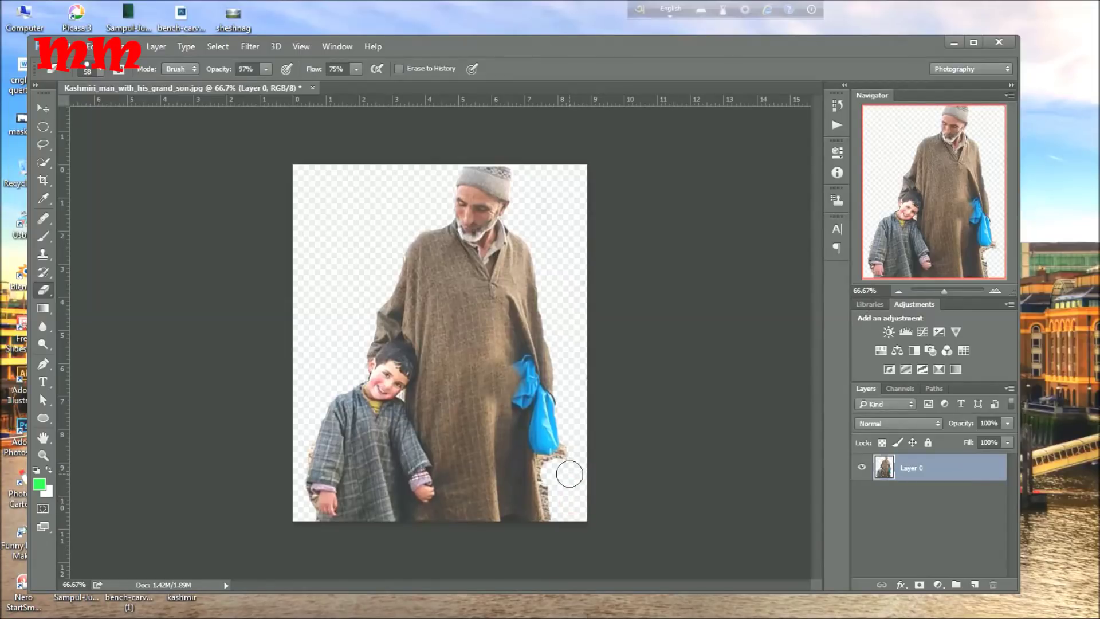
key(ctrl+plus)
key(ctrl+plus)
key(ctrl+plus)
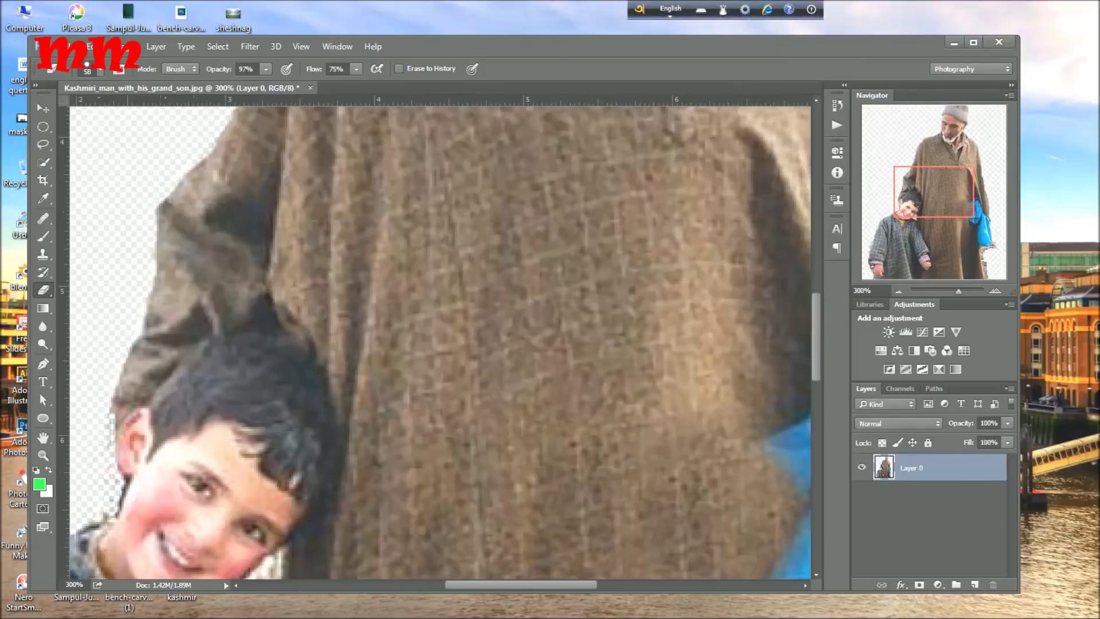
- Erase the tan fringe along the blue bag's lower edge and beside the robe
mouse_move(918, 165)
mouse_down()
mouse_move(915, 273)
mouse_move(981, 282)
mouse_up()
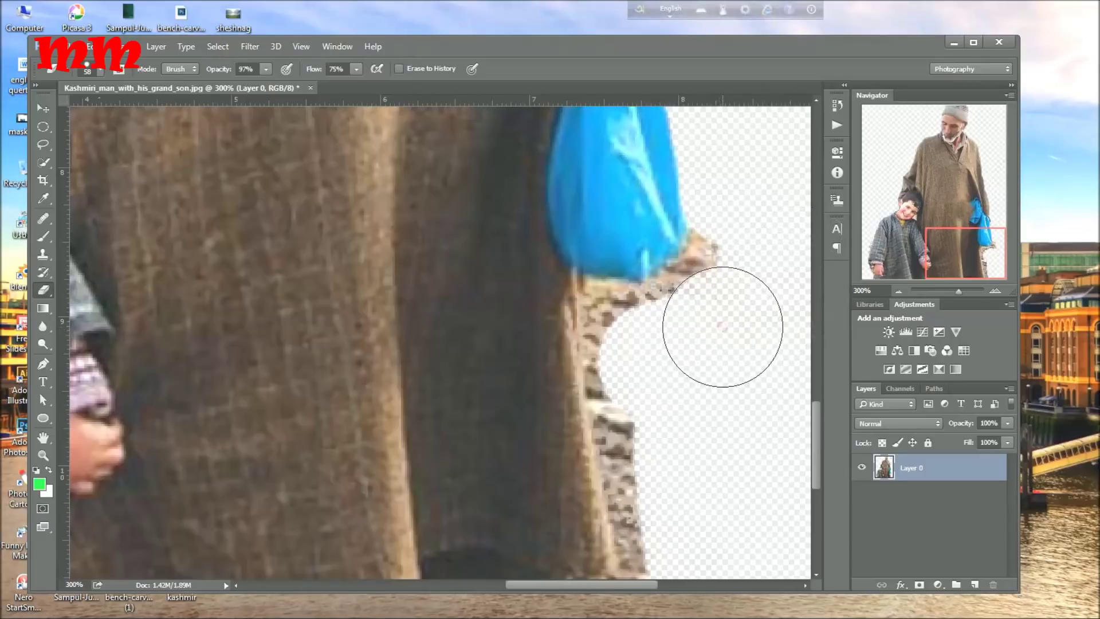
drag(723, 326, 739, 266)
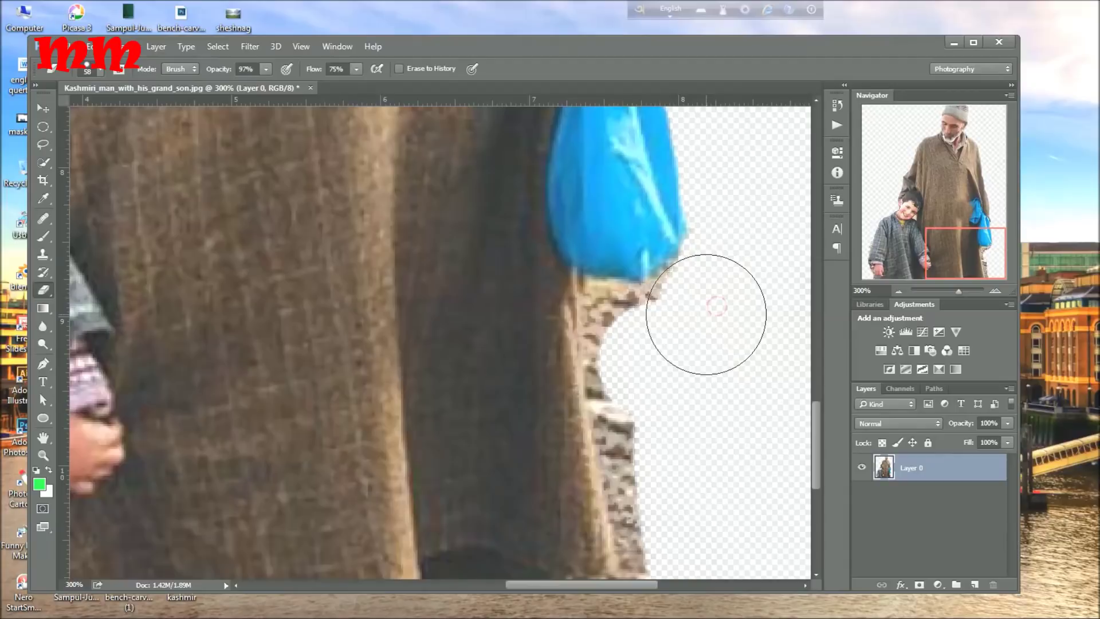
mouse_move(706, 314)
mouse_down()
mouse_move(643, 364)
mouse_move(662, 478)
mouse_up()
scroll(663, 479, down, 1)
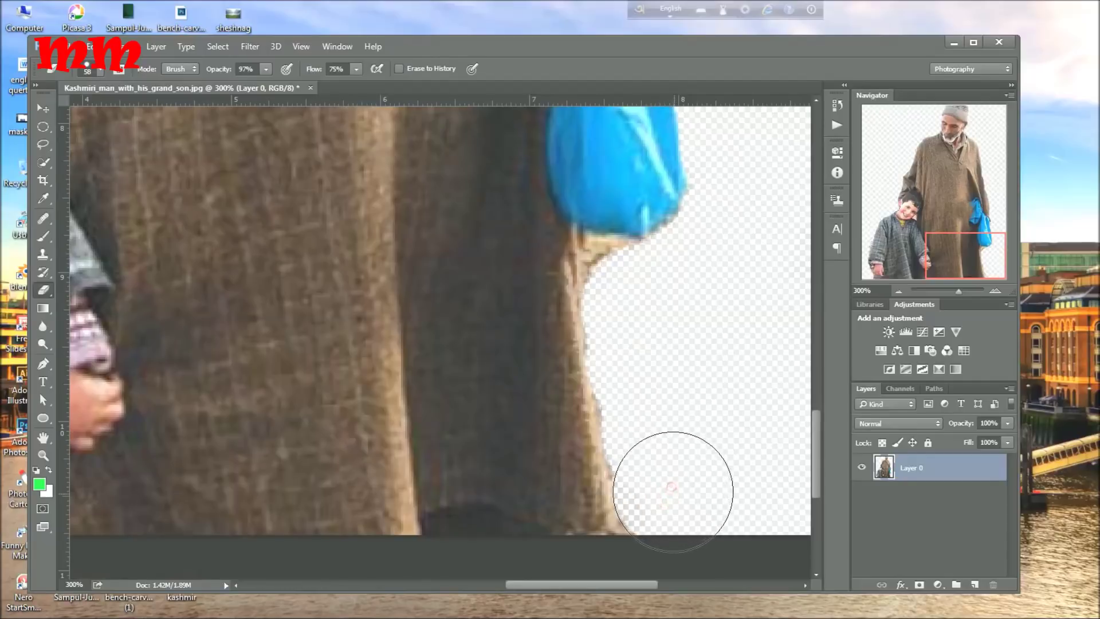
- Set the eraser to 26 px and clear the fabric fringe beside the bag, undoing one bad stroke
right_click(666, 321)
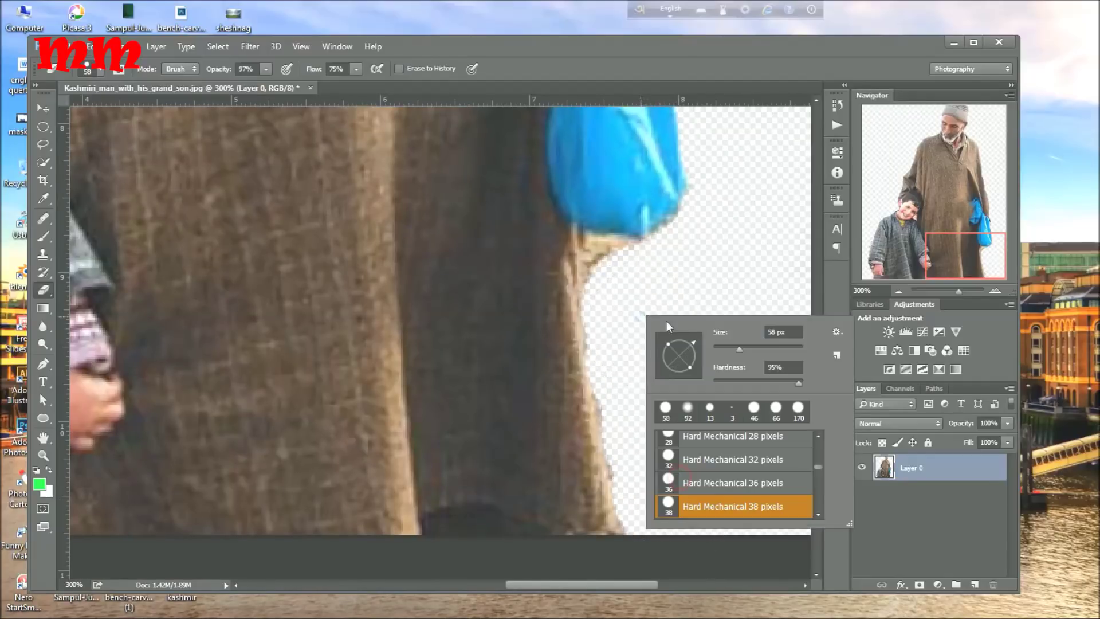
click(725, 346)
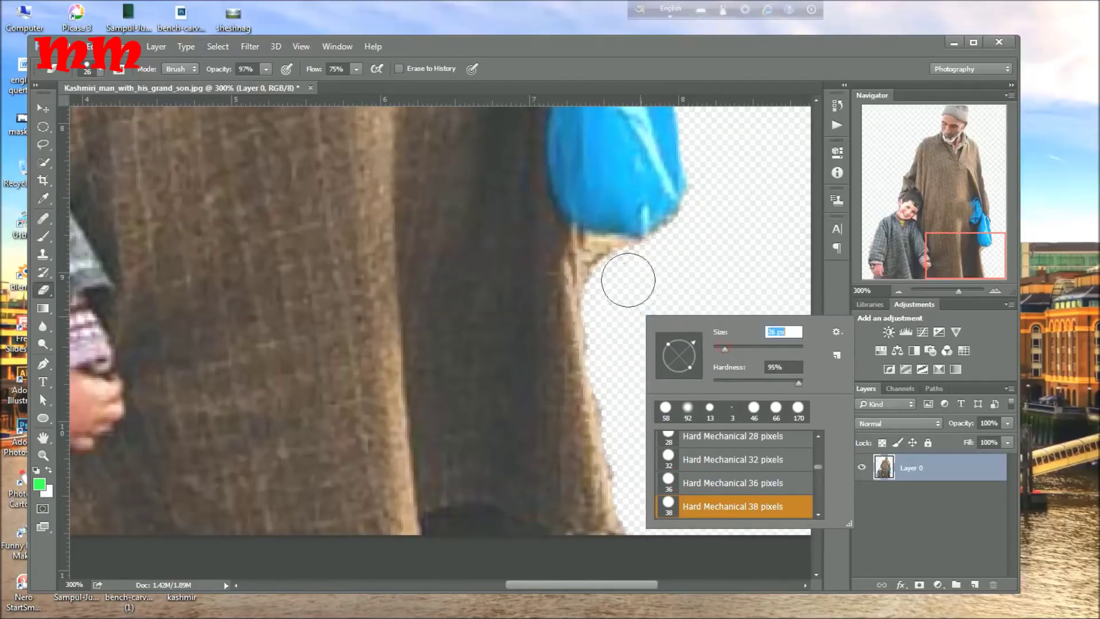
click(578, 261)
key(ctrl+z)
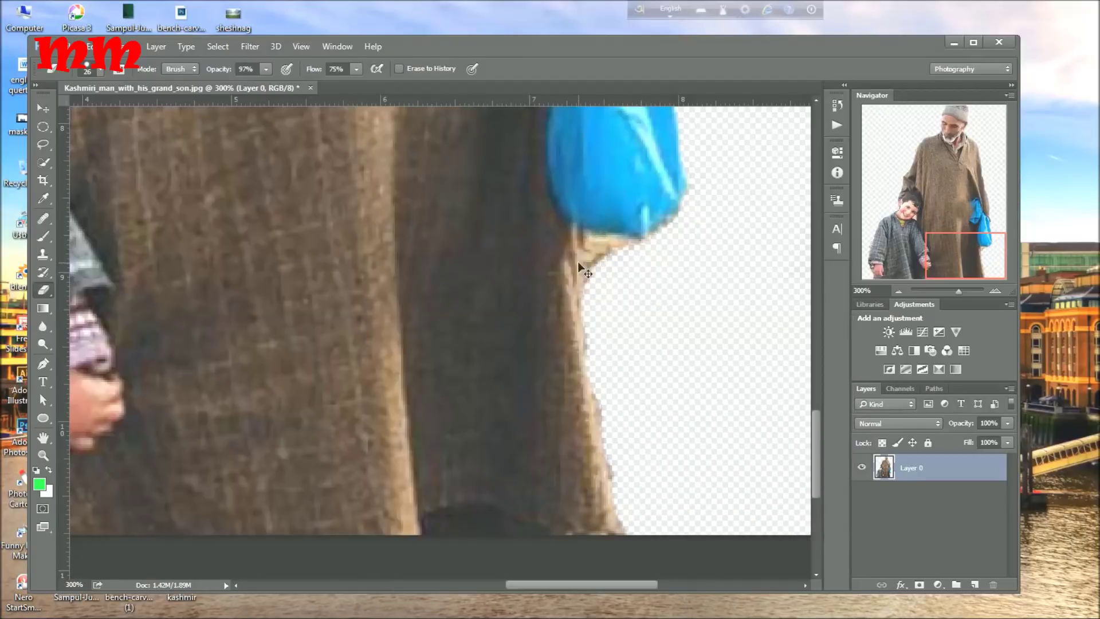
drag(613, 270, 611, 265)
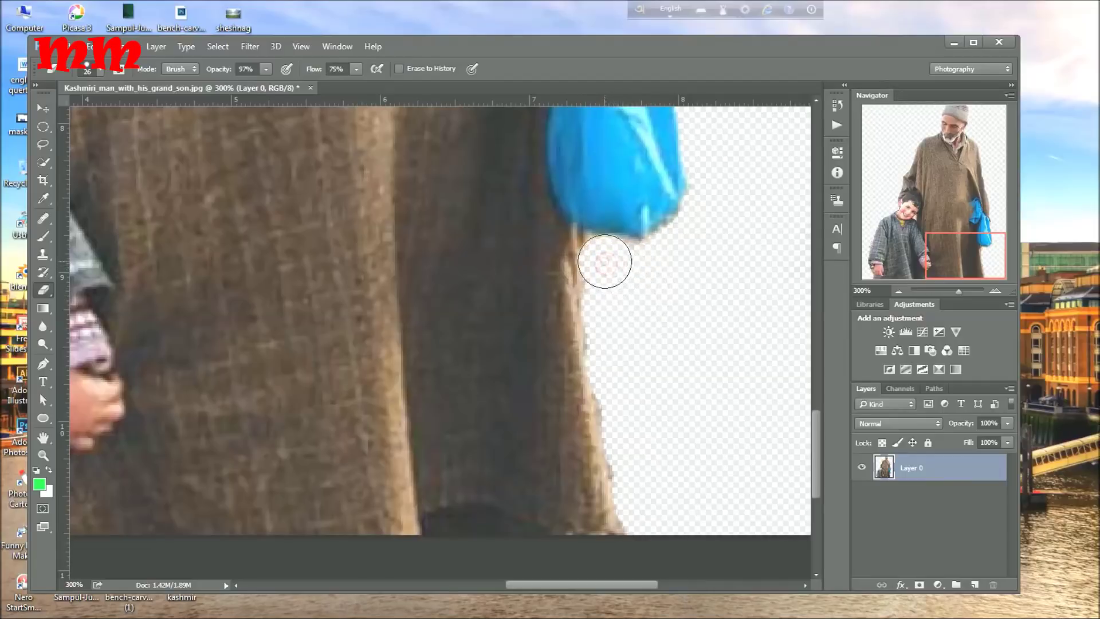
click(639, 263)
drag(958, 252, 876, 263)
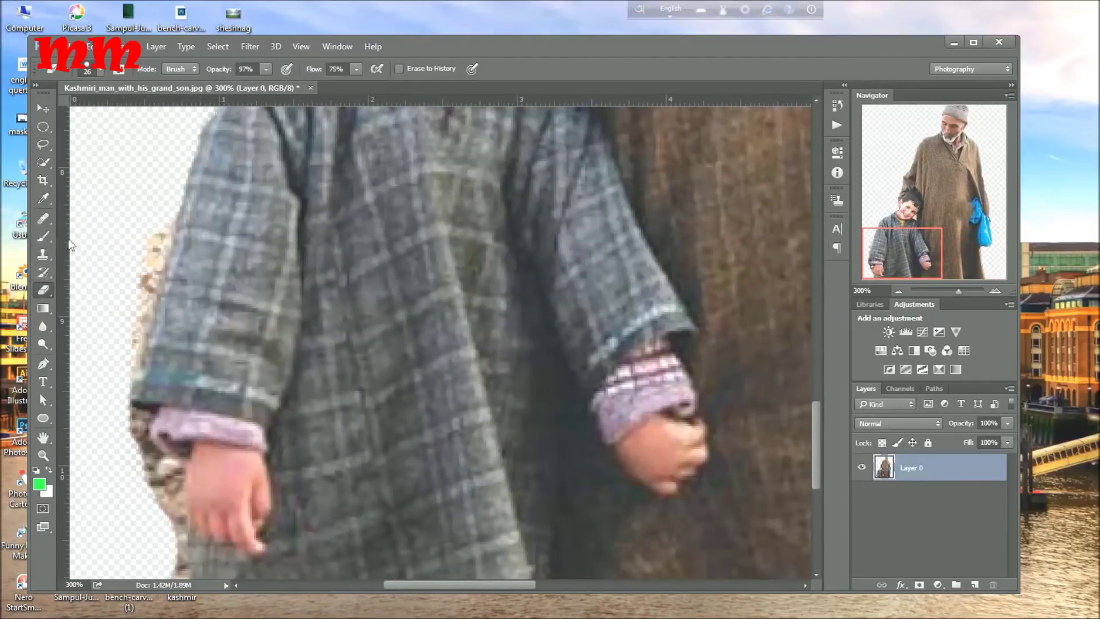
- Erase the brownish and dark fringe along the boy's sleeve, cuff and hand
mouse_move(130, 252)
mouse_down()
mouse_move(147, 234)
mouse_move(122, 312)
mouse_move(127, 407)
mouse_up()
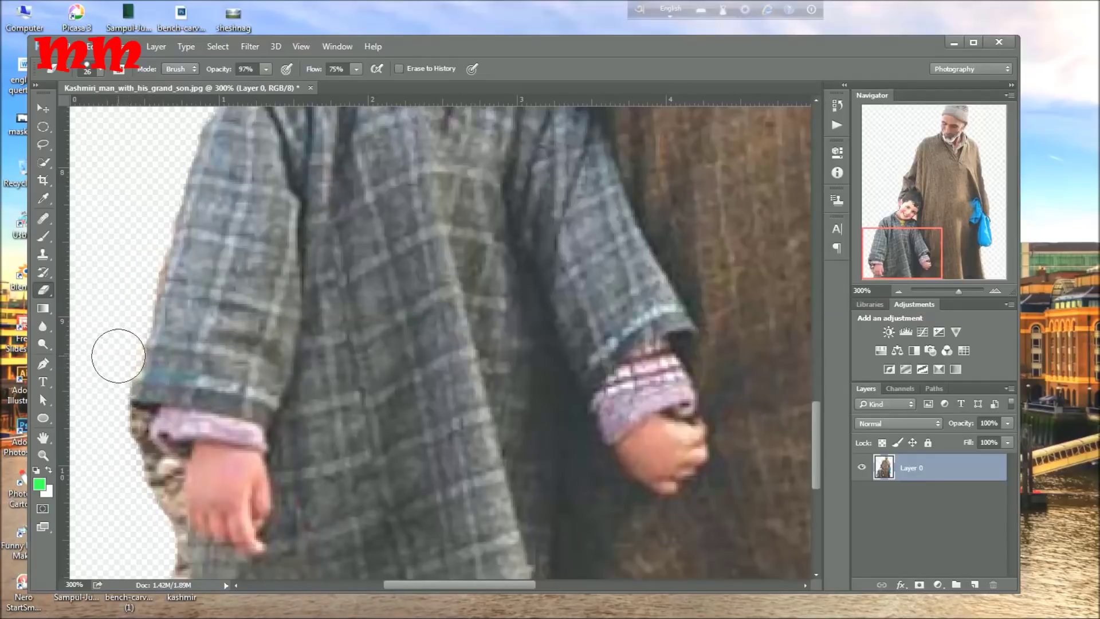
drag(119, 427, 159, 473)
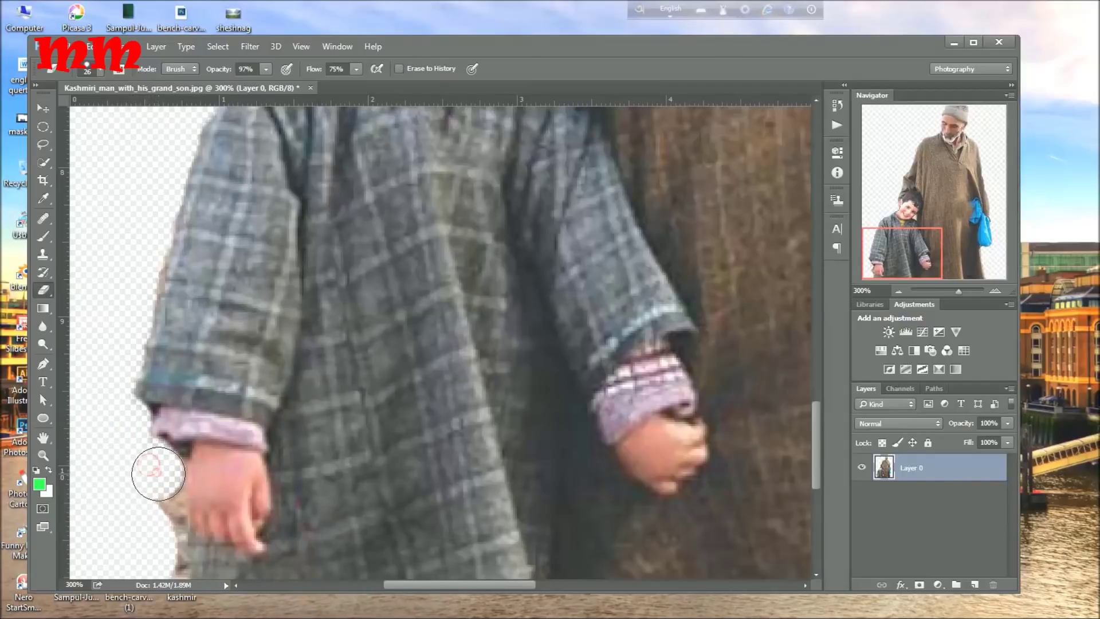
drag(153, 499, 152, 510)
scroll(152, 522, down, 1)
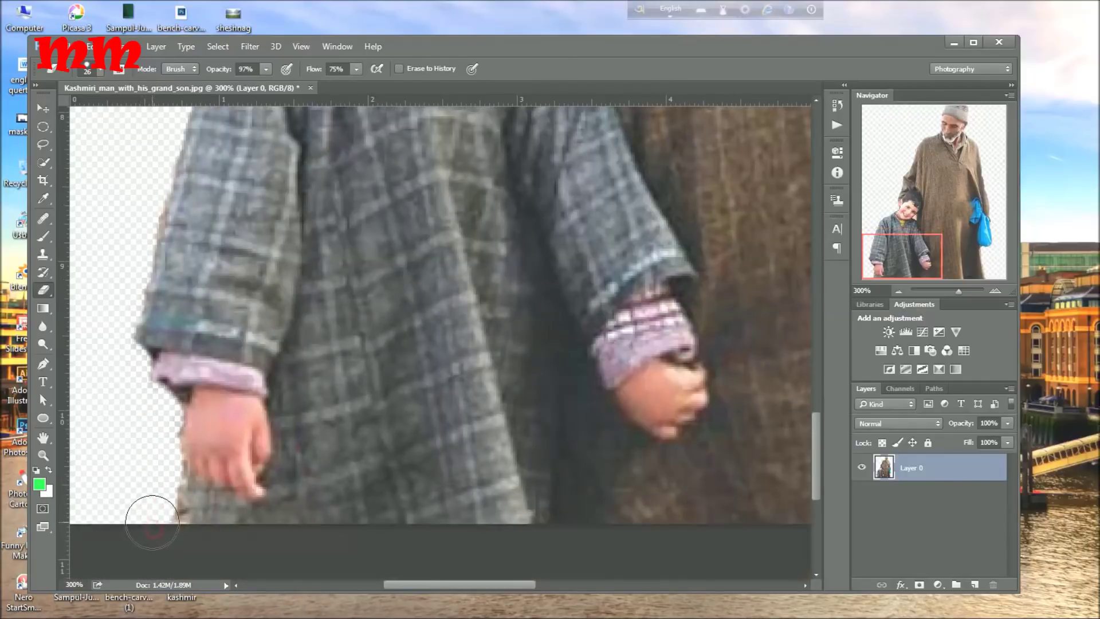
mouse_move(153, 506)
mouse_down()
mouse_move(163, 433)
mouse_move(127, 381)
mouse_move(170, 275)
mouse_up()
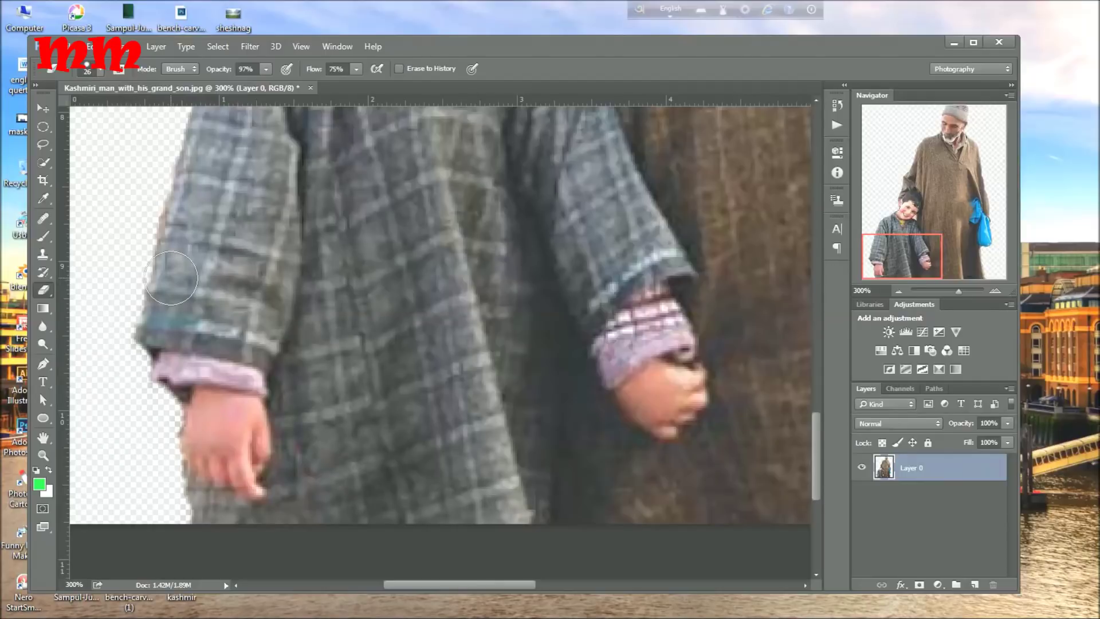
- Zoom out to the complete man-and-boy cut-out and bring up File > Open
key(ctrl+minus)
key(ctrl+minus)
key(ctrl+minus)
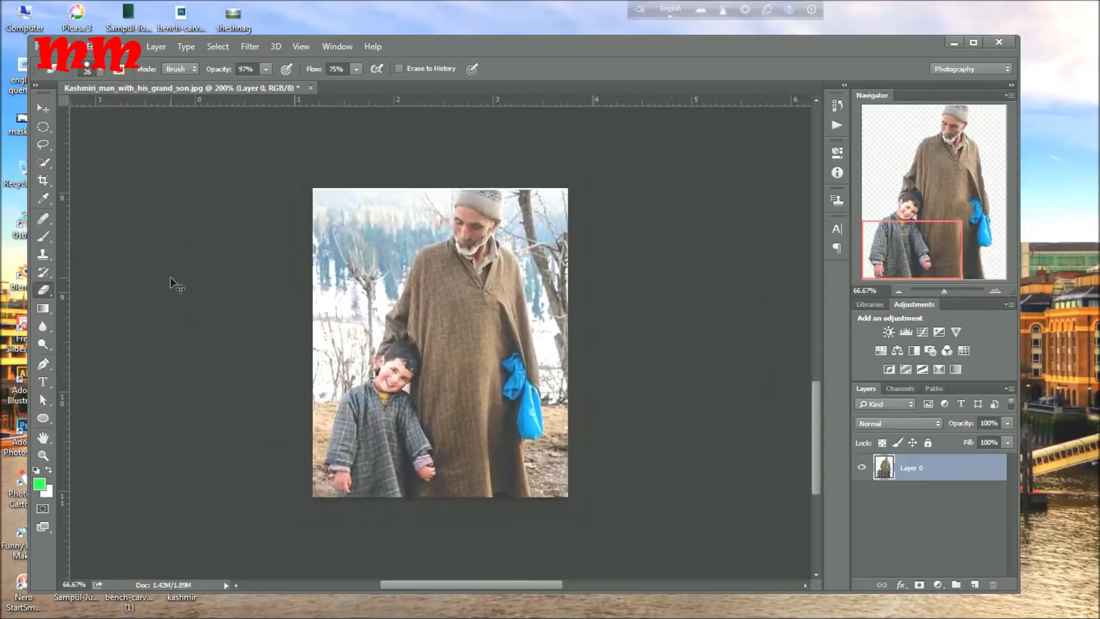
key(ctrl+minus)
click(41, 46)
click(76, 78)
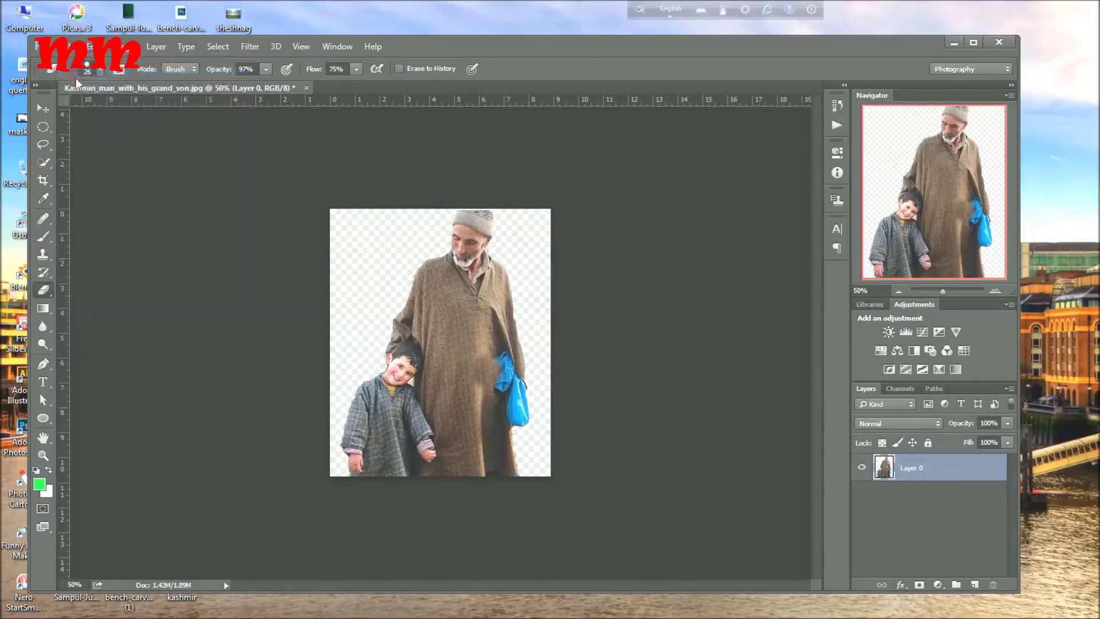
- Browse the Desktop list and open the 'sheshnag lake, kashmir valley' photo
drag(521, 141, 519, 218)
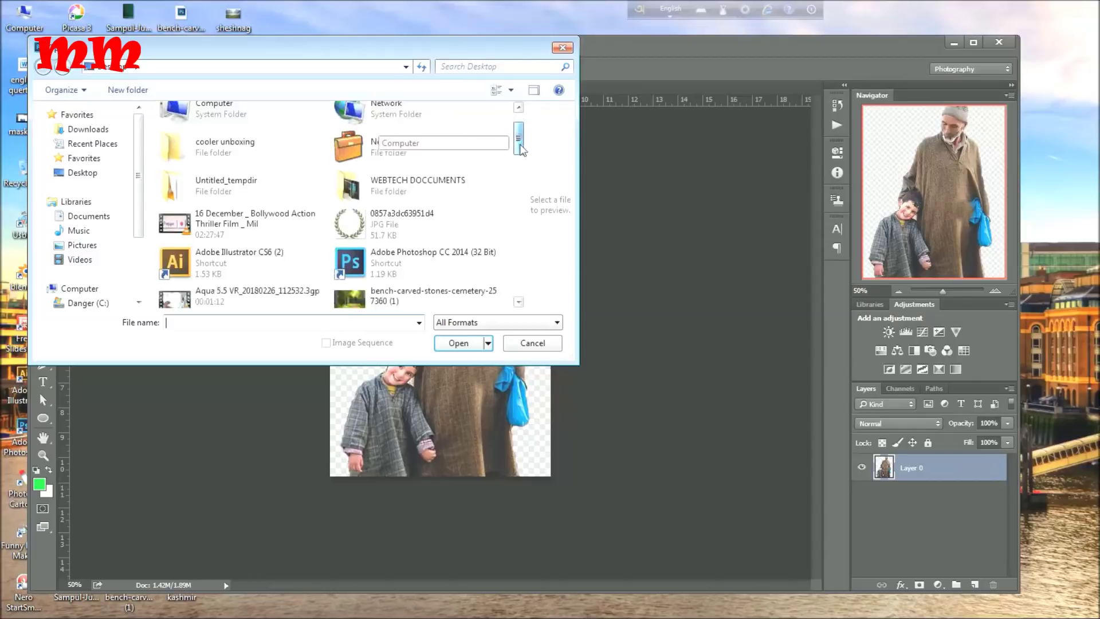
drag(518, 218, 515, 298)
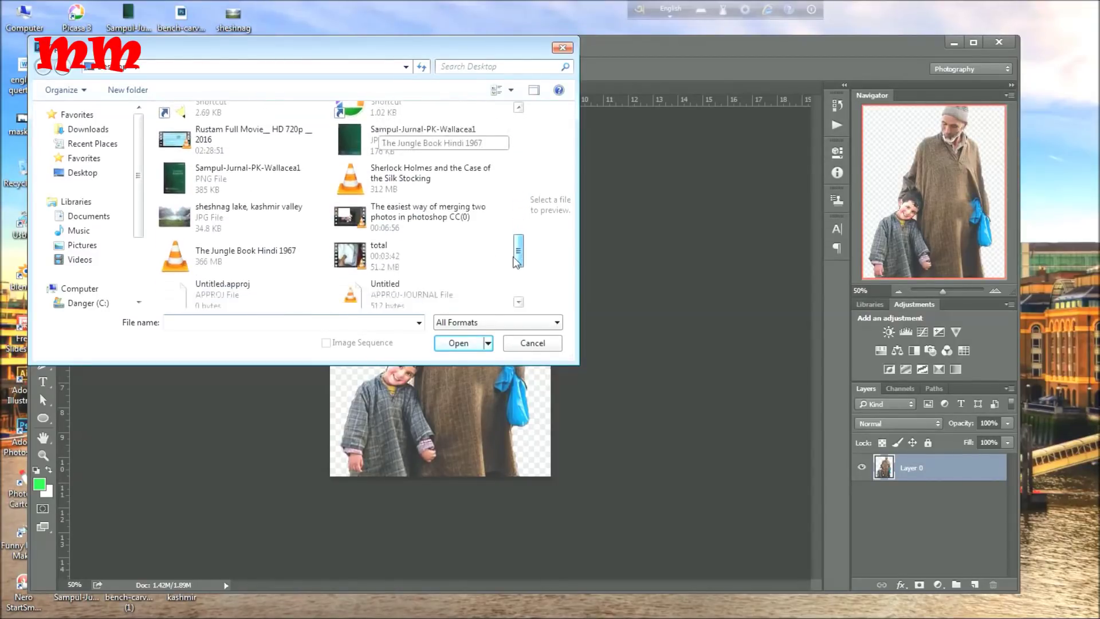
mouse_move(509, 290)
mouse_down()
mouse_move(530, 144)
mouse_move(507, 273)
mouse_up()
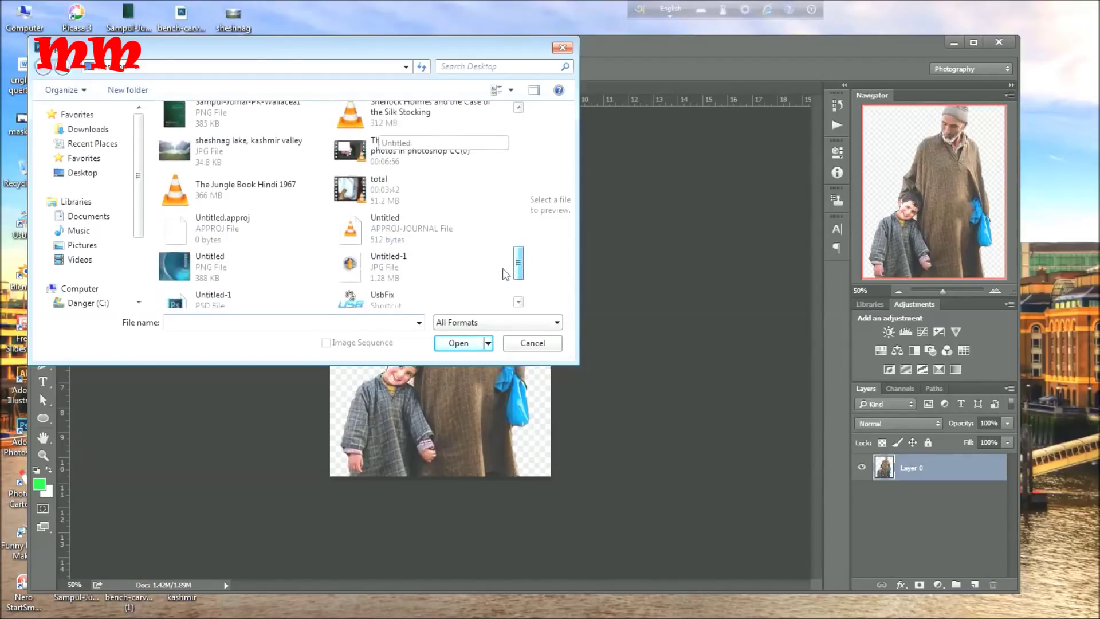
mouse_move(506, 274)
mouse_down()
mouse_move(497, 304)
mouse_move(497, 283)
mouse_up()
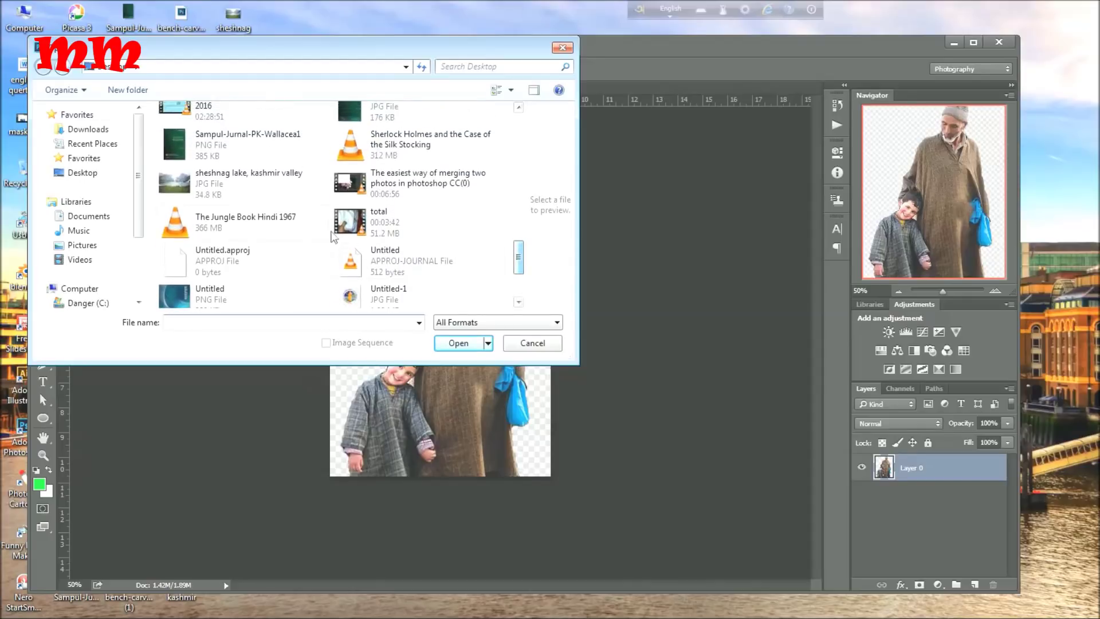
click(193, 194)
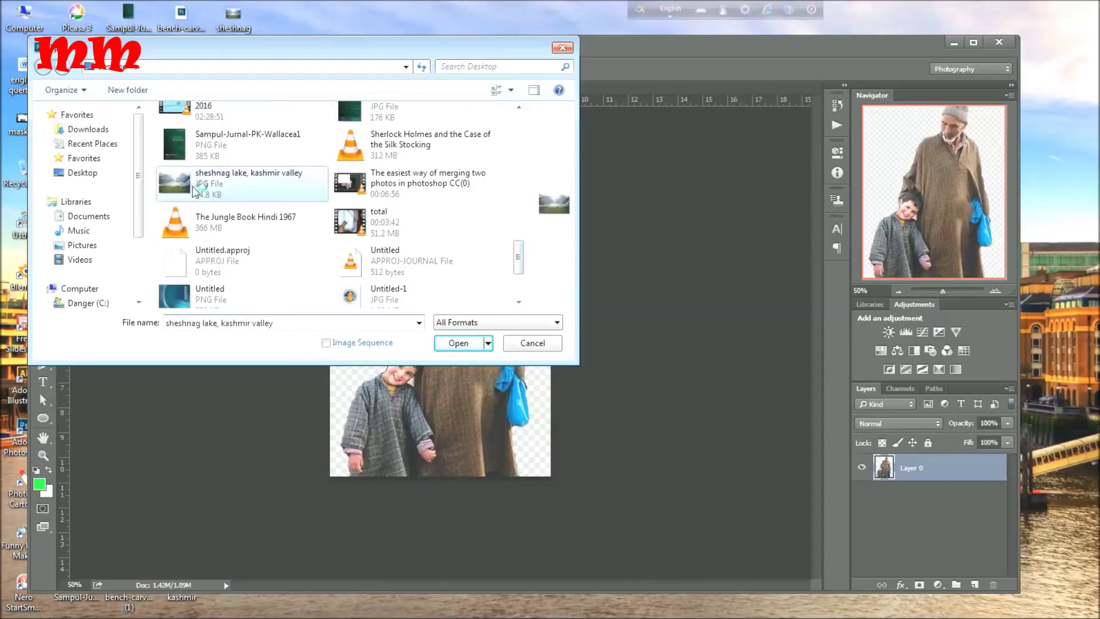
click(473, 344)
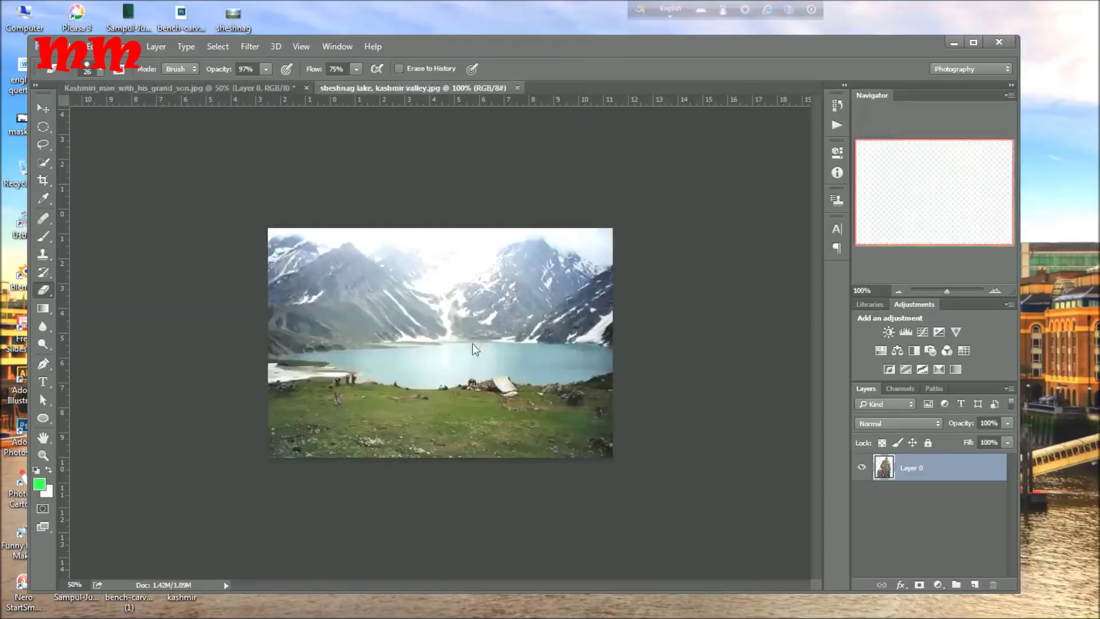
- Select all of the man-and-boy cut-out, paste it into the lake photo as Layer 1, and move it up-left
click(119, 91)
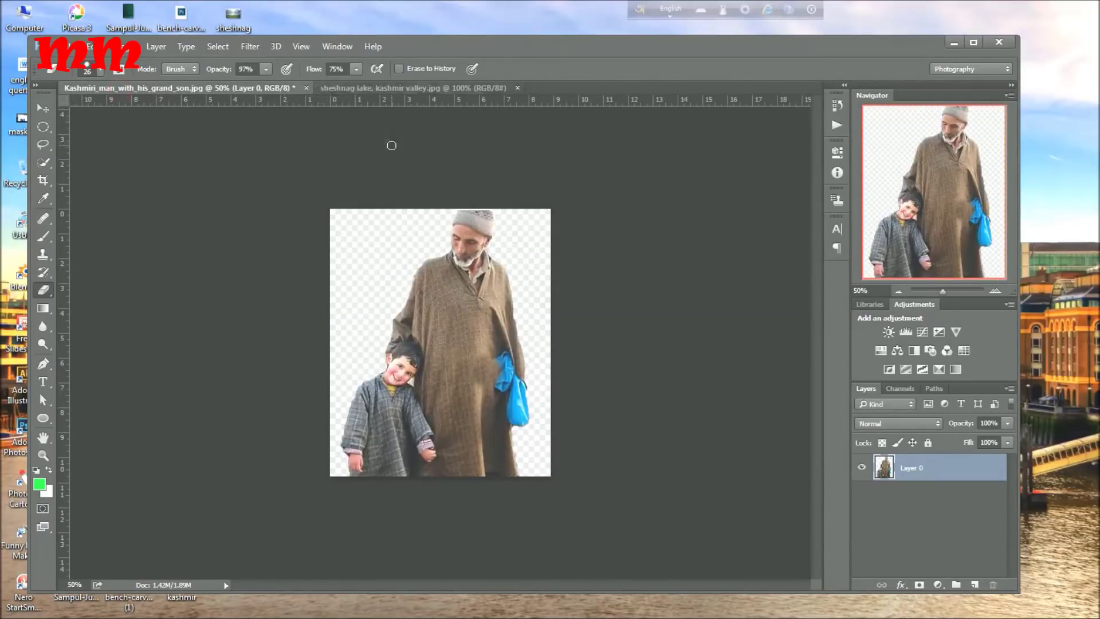
key(ctrl+a)
key(v)
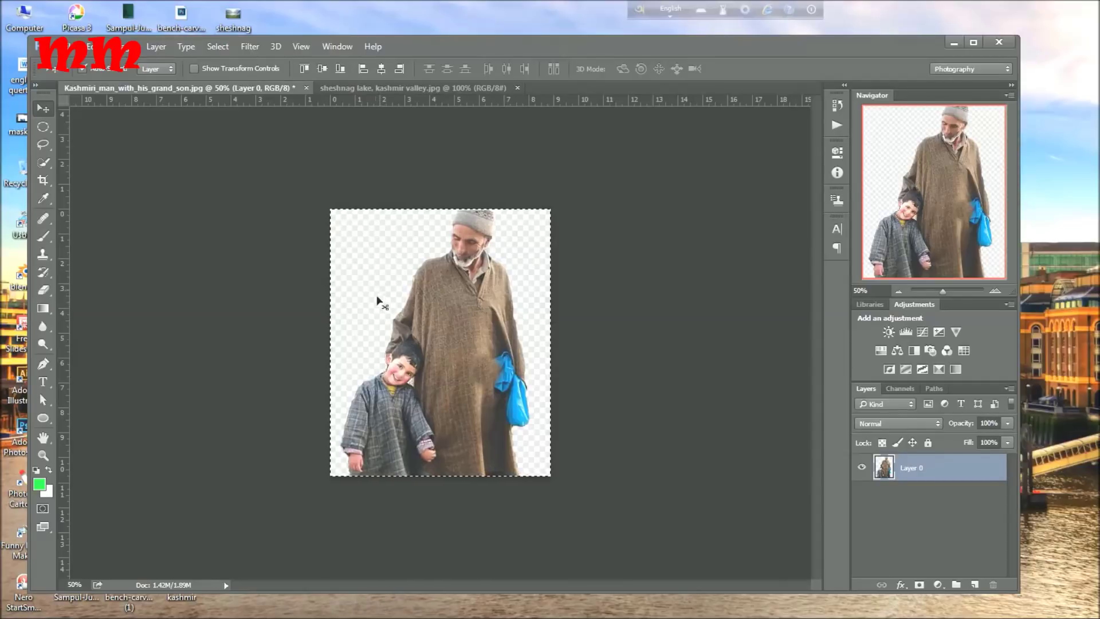
click(355, 92)
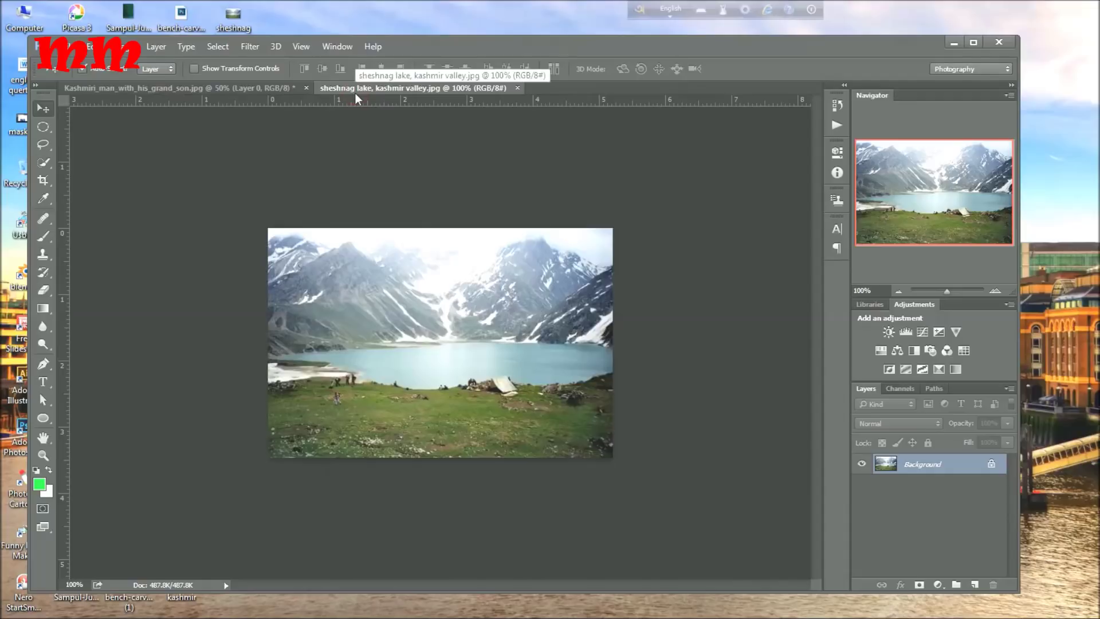
key(ctrl+v)
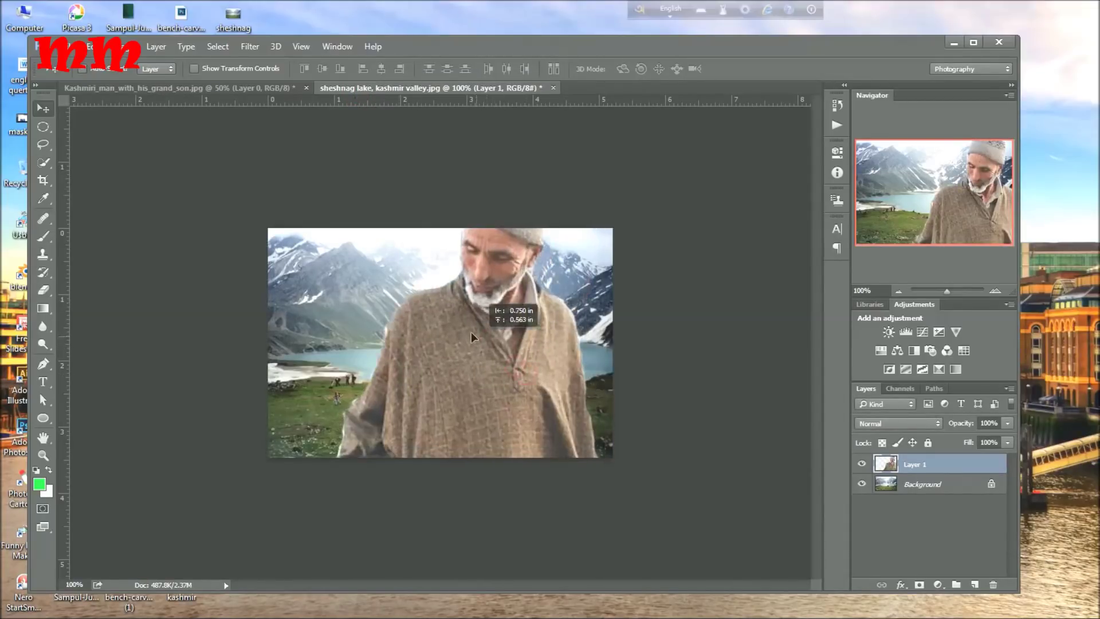
drag(526, 379, 449, 344)
click(90, 48)
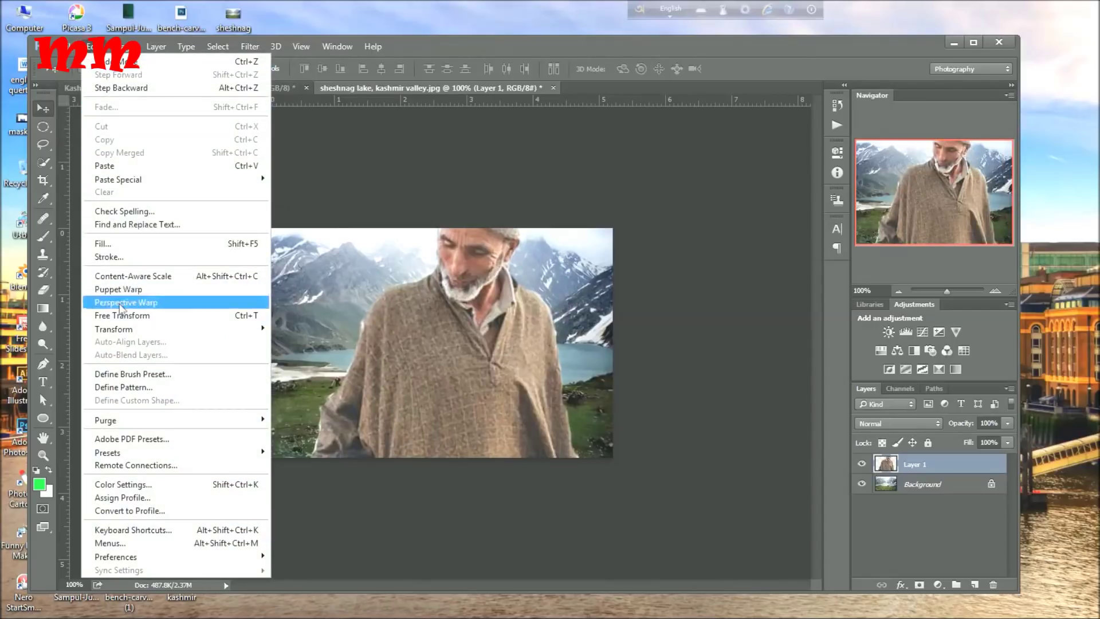
- Free Transform Layer 1 to shrink the man and boy and move them onto the grass
click(131, 312)
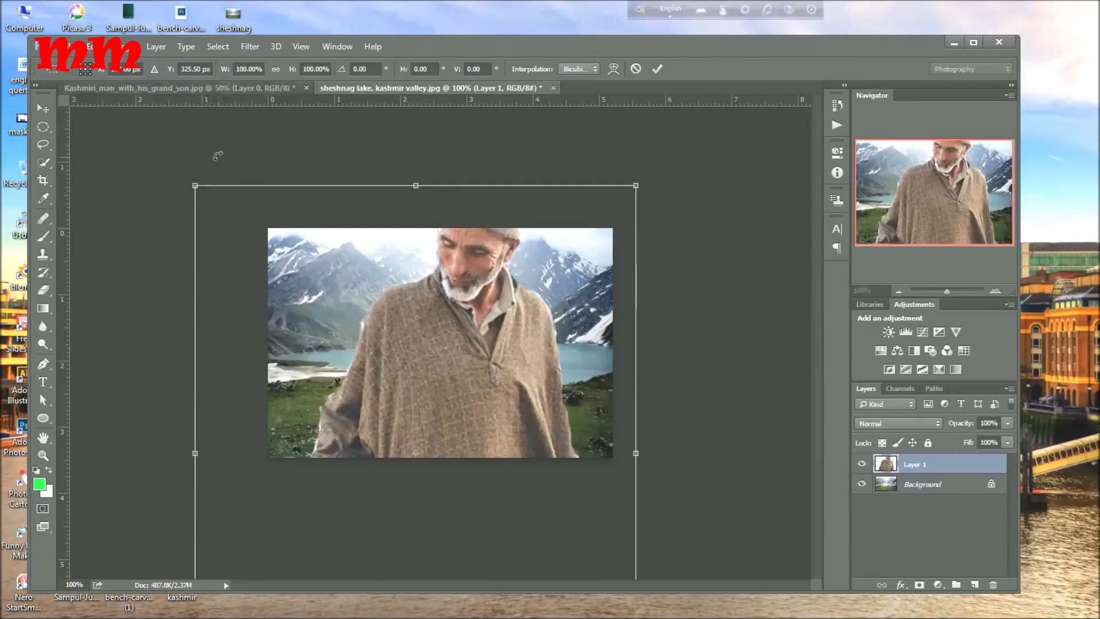
drag(194, 186, 307, 414)
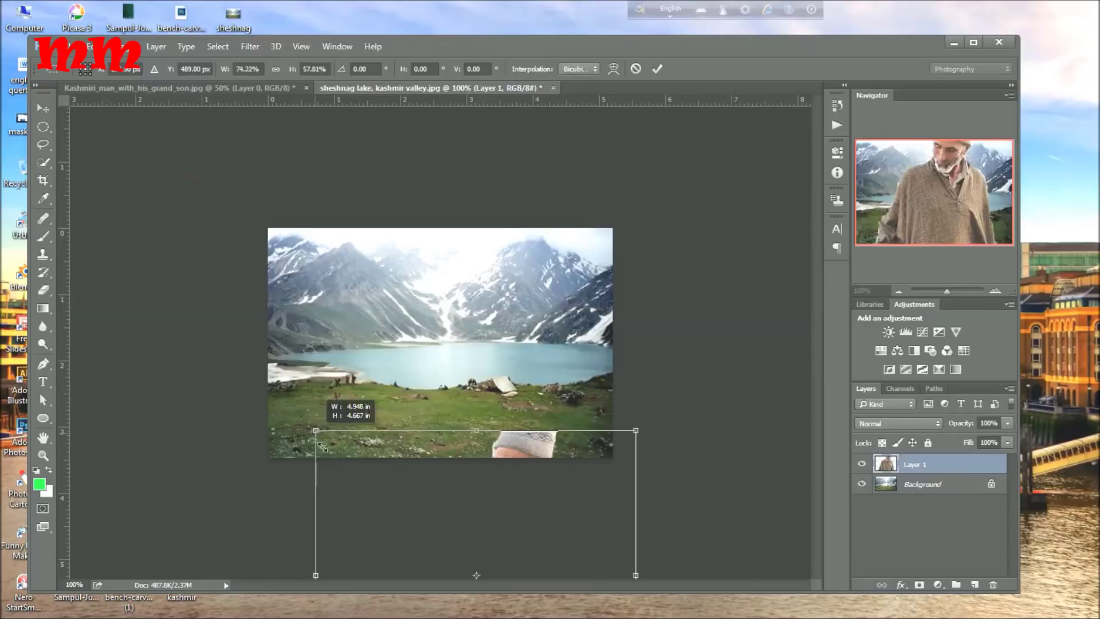
mouse_move(307, 414)
mouse_down()
mouse_move(384, 517)
mouse_move(372, 329)
mouse_up()
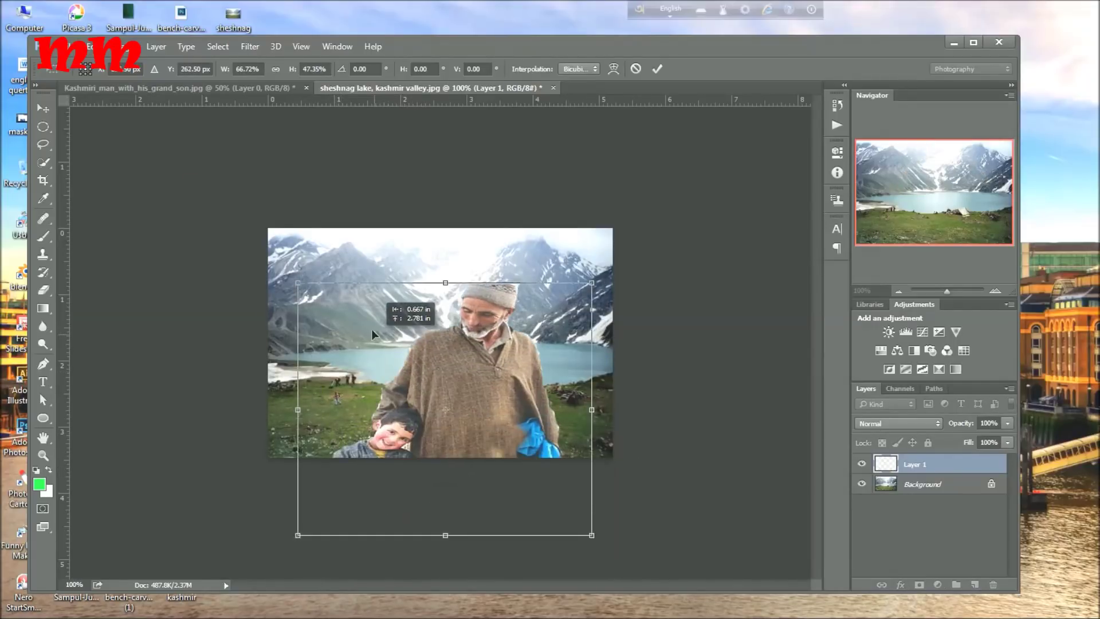
drag(372, 329, 355, 283)
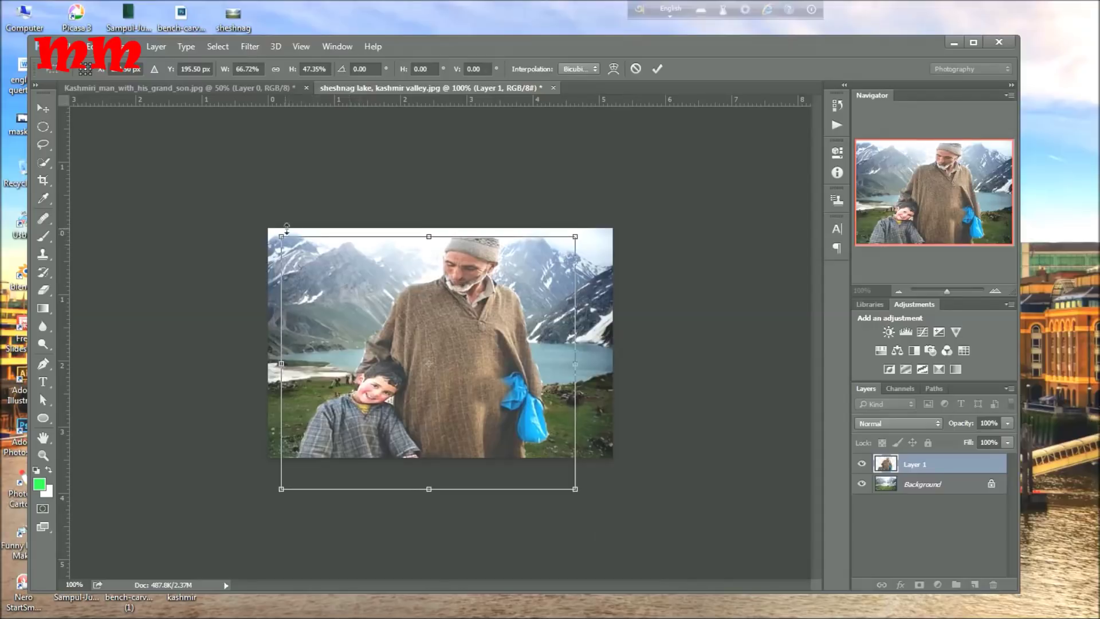
mouse_move(282, 235)
mouse_down()
mouse_move(411, 302)
mouse_move(458, 348)
mouse_up()
mouse_move(520, 396)
mouse_down()
mouse_move(436, 366)
mouse_move(378, 386)
mouse_move(383, 378)
mouse_up()
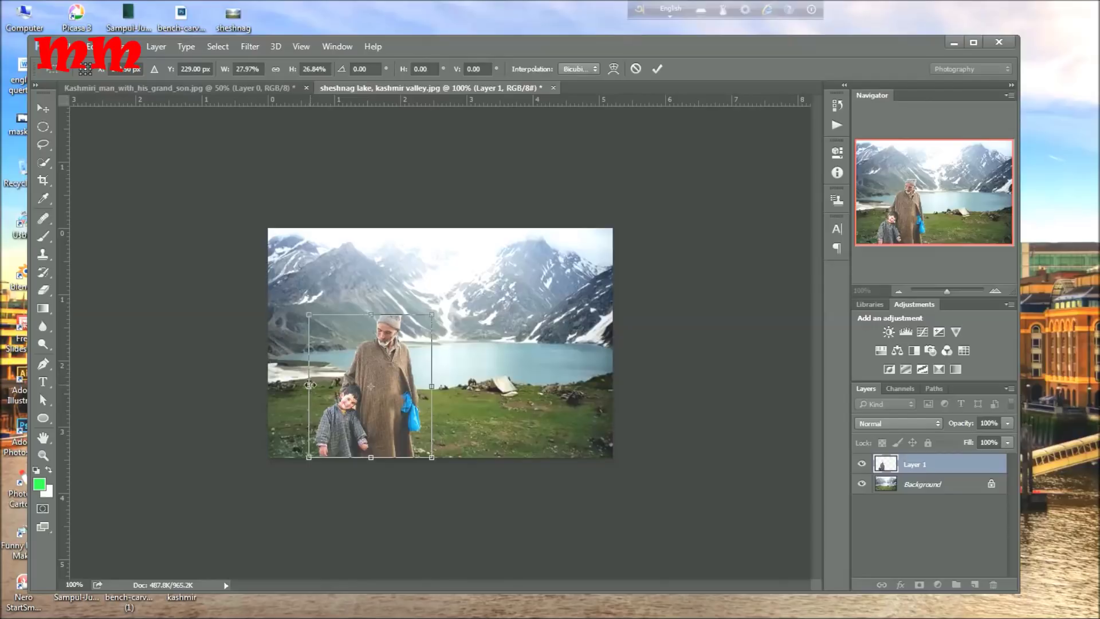
- Flip the cut-out horizontally, narrow it slightly, fine-tune its position, and commit the transform
mouse_move(319, 387)
mouse_down()
mouse_move(492, 385)
mouse_move(555, 403)
mouse_up()
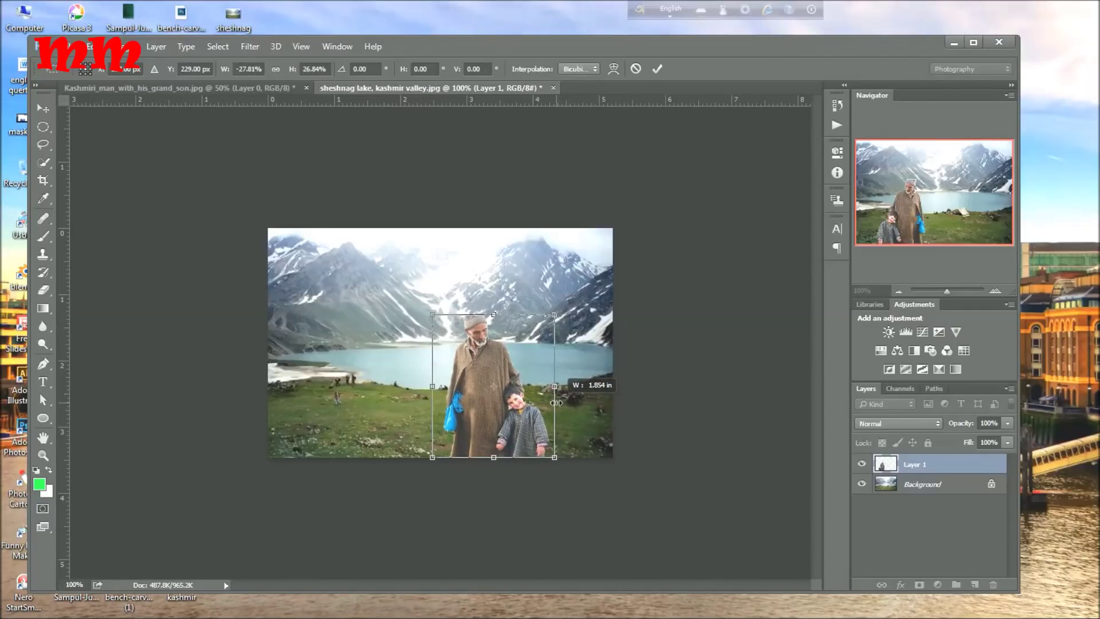
drag(556, 403, 472, 407)
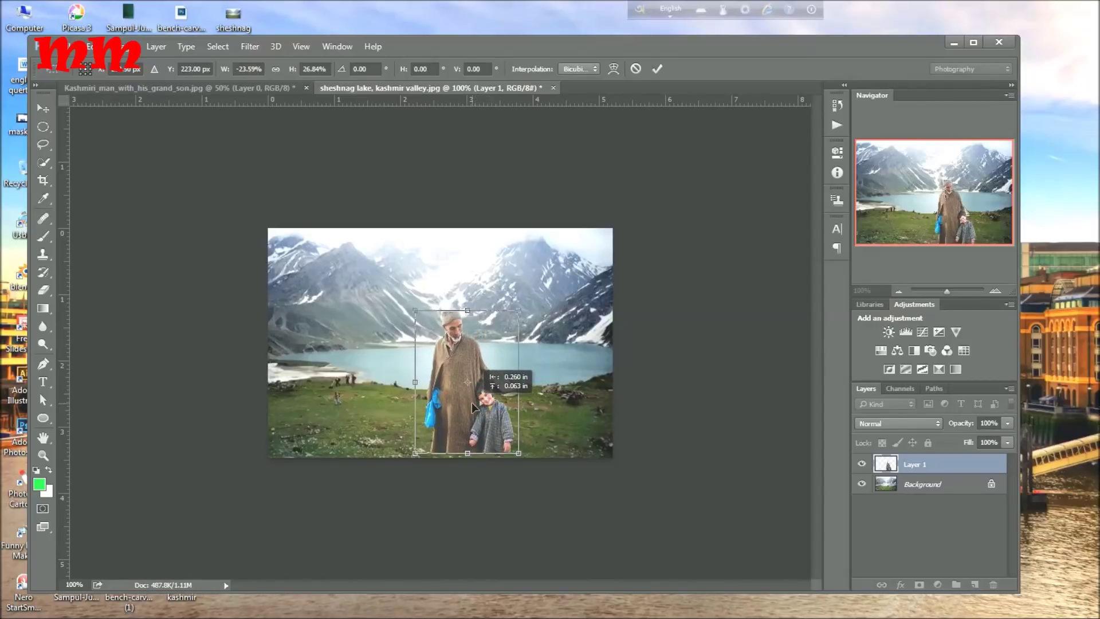
drag(472, 404, 463, 412)
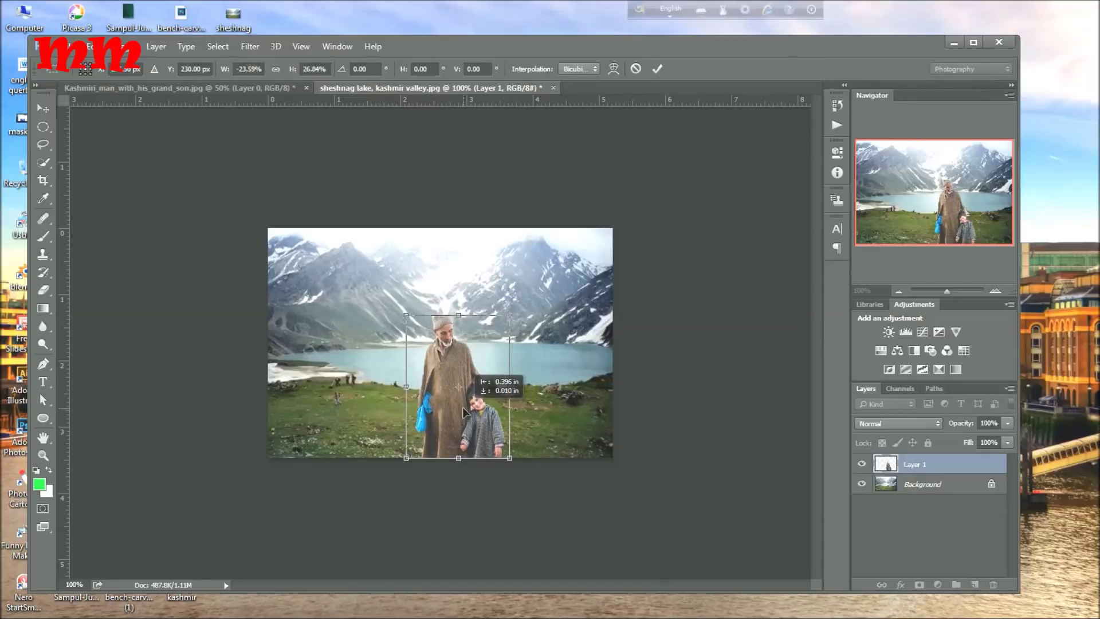
drag(465, 411, 462, 407)
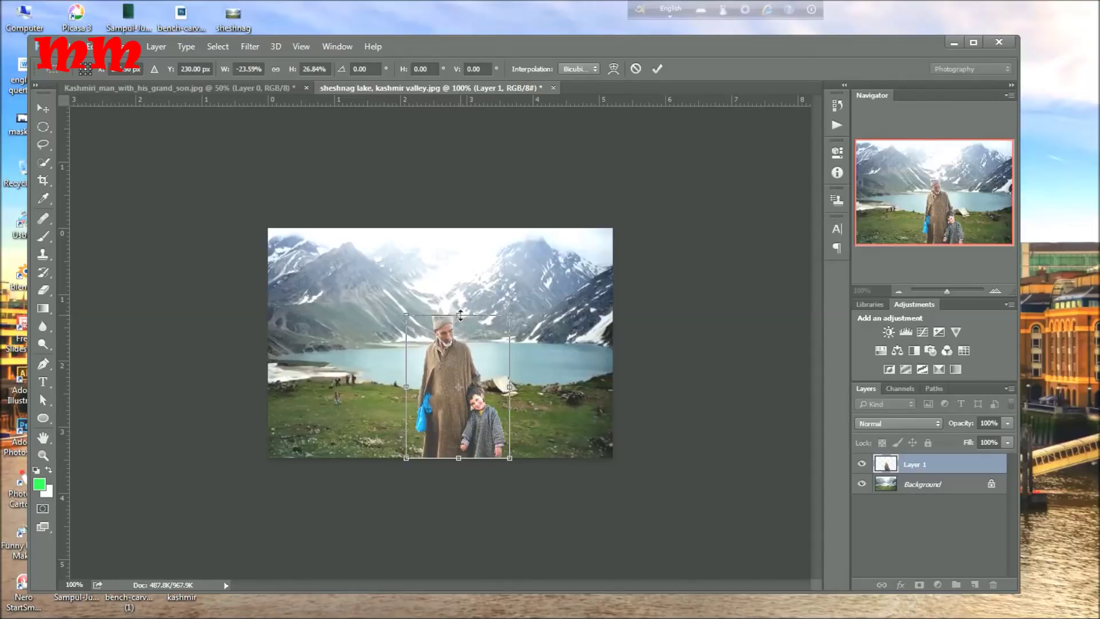
key(Return)
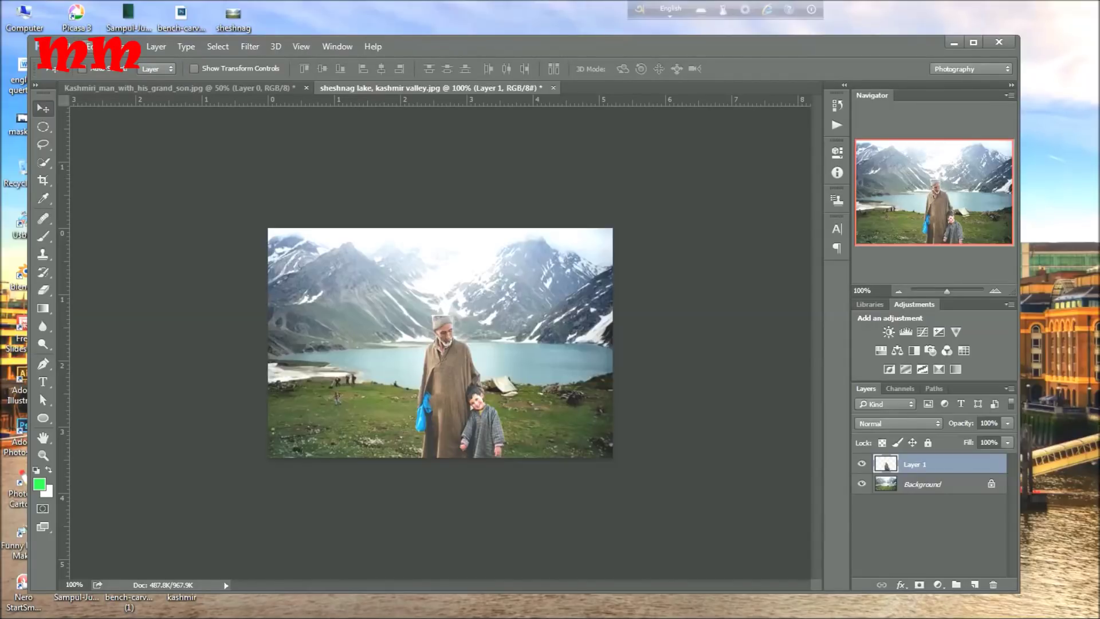
- Apply Image > Adjustments > Curves with one point nudged slightly on the RGB curve
click(127, 47)
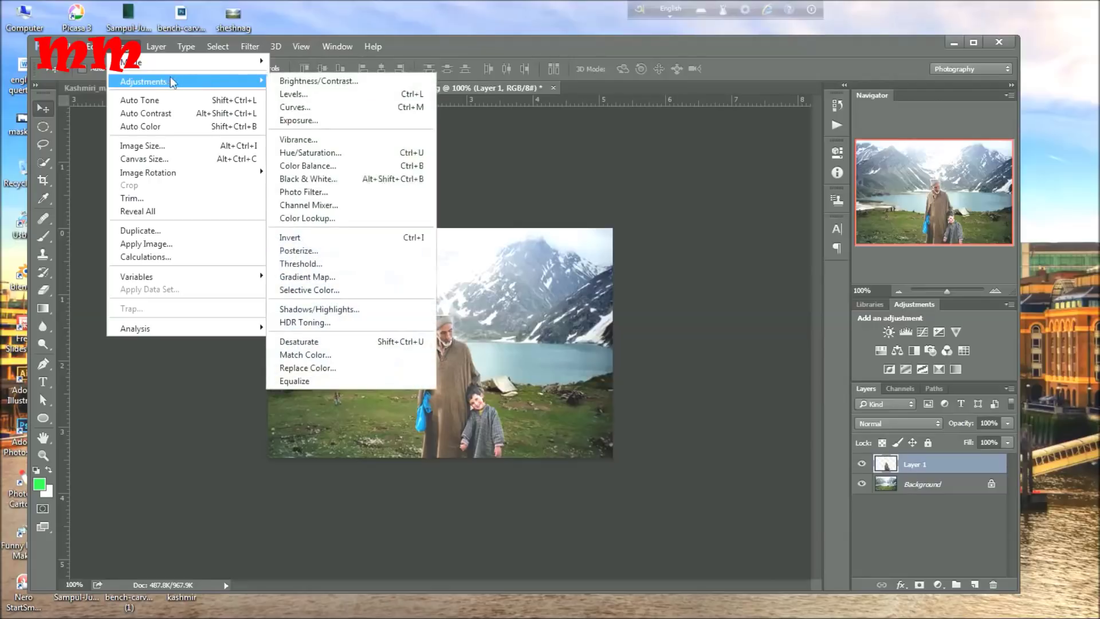
mouse_move(143, 80)
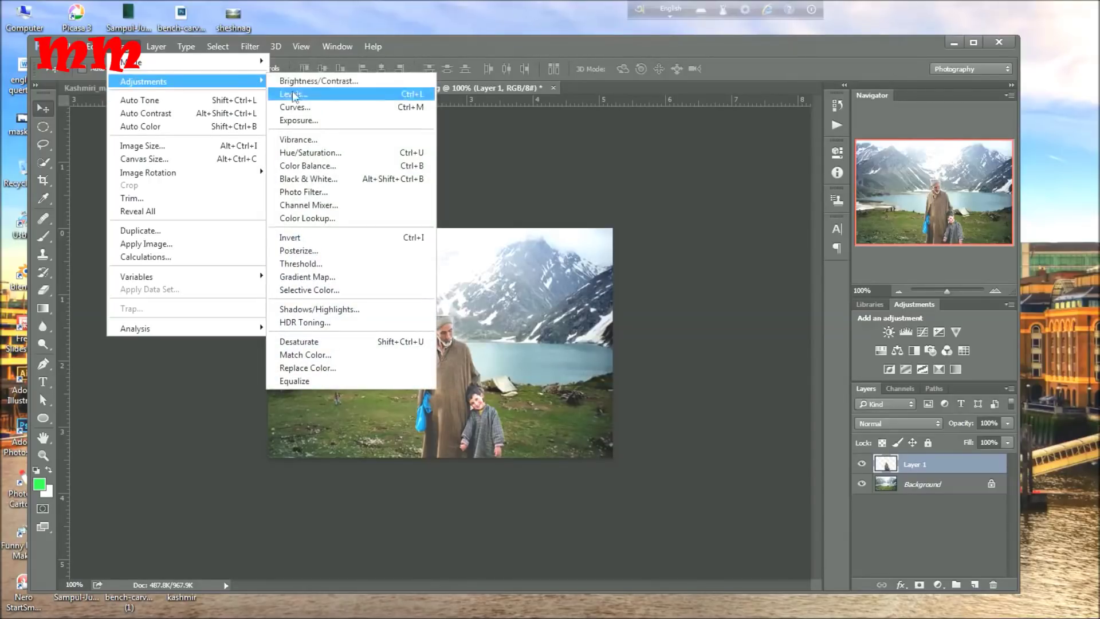
click(298, 108)
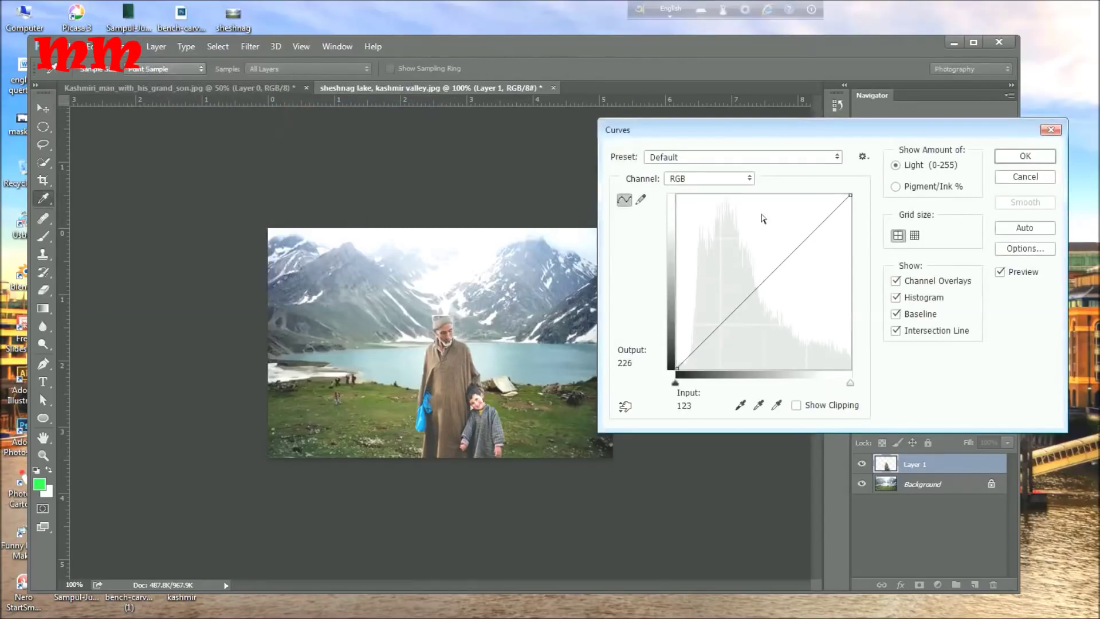
mouse_move(763, 267)
mouse_down()
mouse_move(834, 320)
mouse_move(734, 266)
mouse_move(777, 286)
mouse_move(760, 287)
mouse_up()
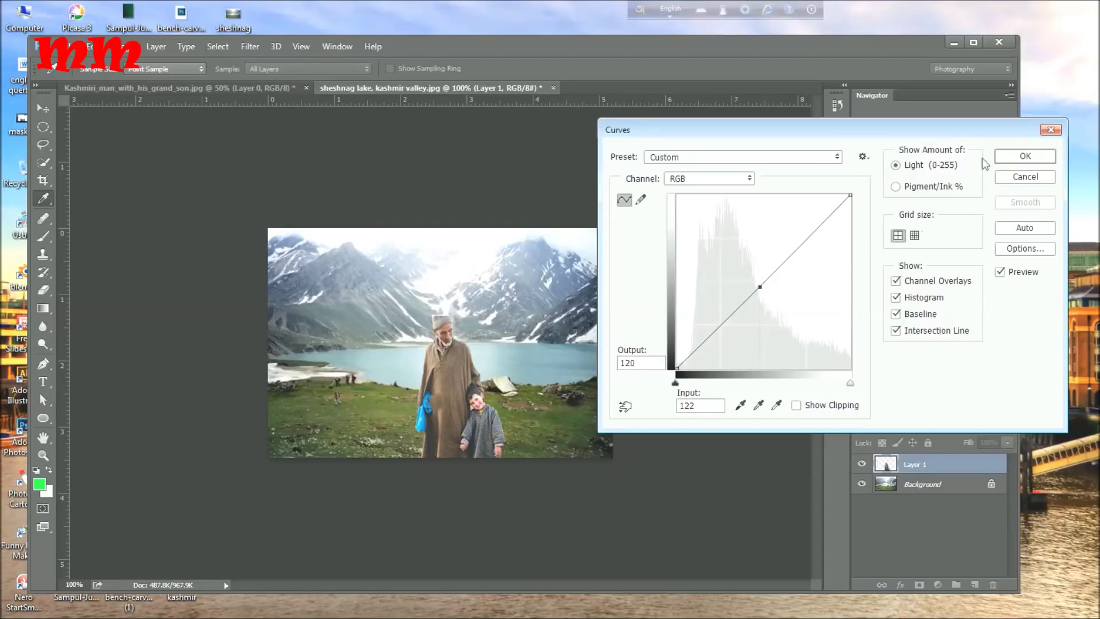
click(1019, 160)
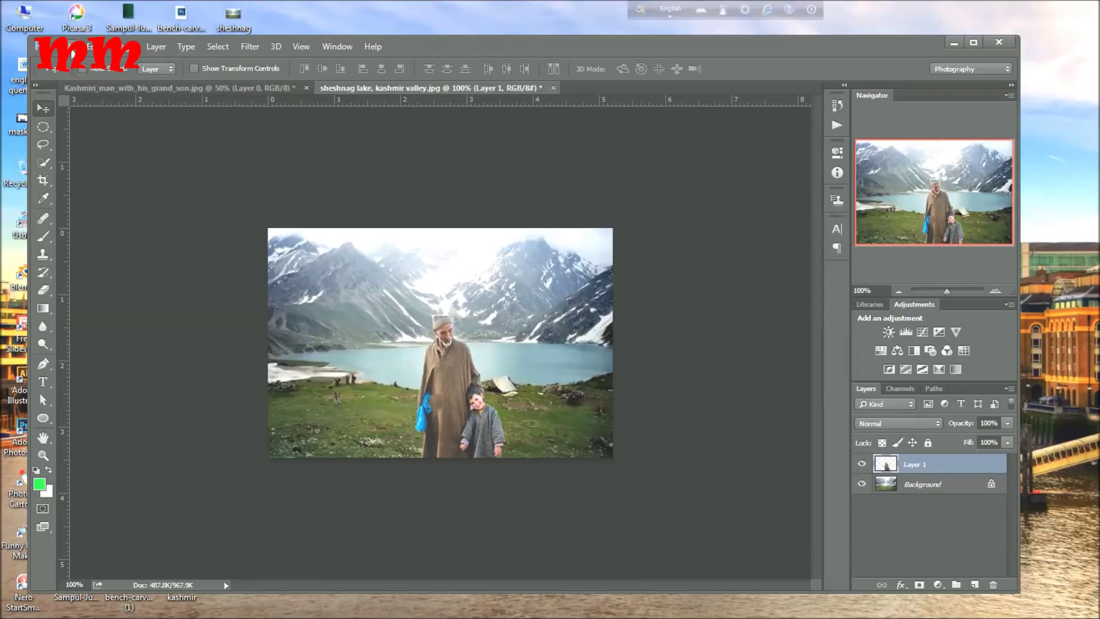
- Maximise the Photoshop window to fill the screen
click(41, 47)
click(175, 150)
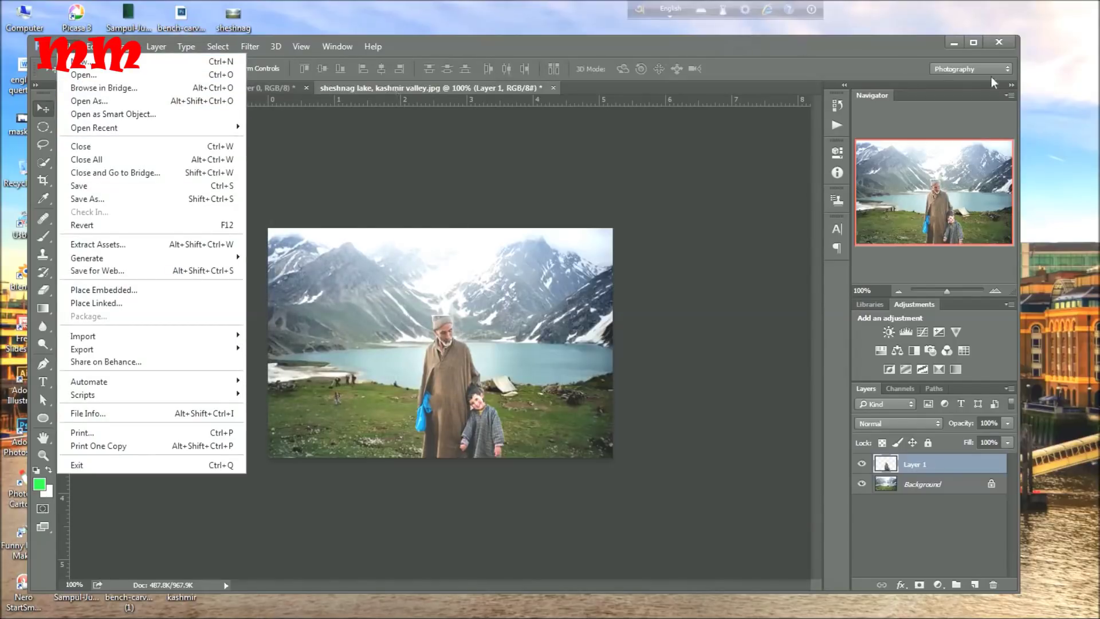
click(975, 45)
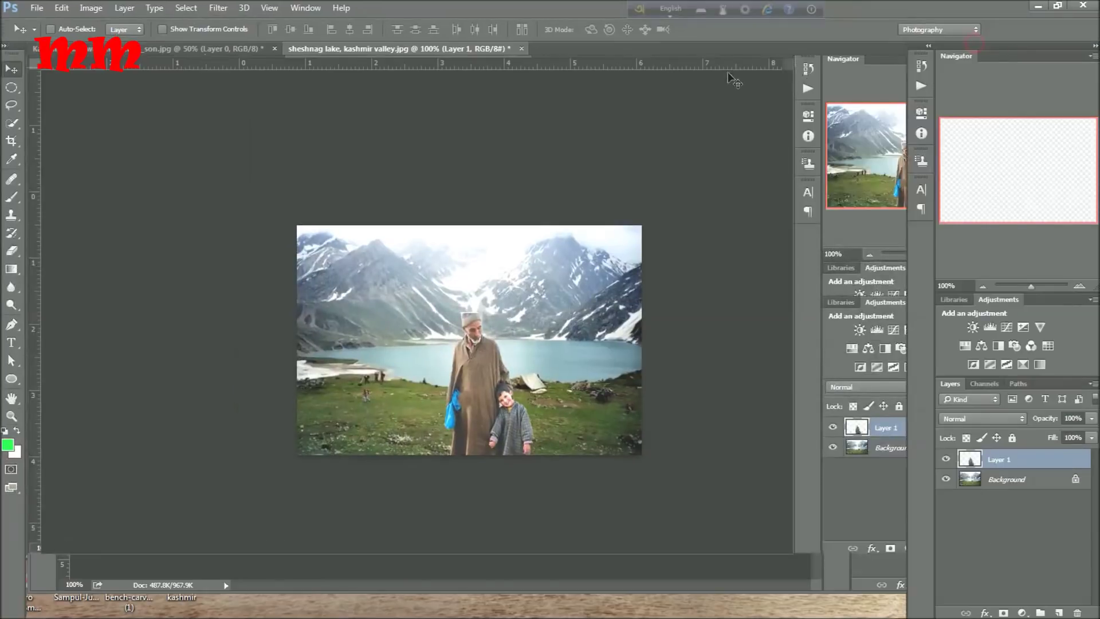
- Save the composite to the Desktop as 'sheshnag lake, kashmir valley' PSD with maximum compatibility, then close it
click(46, 7)
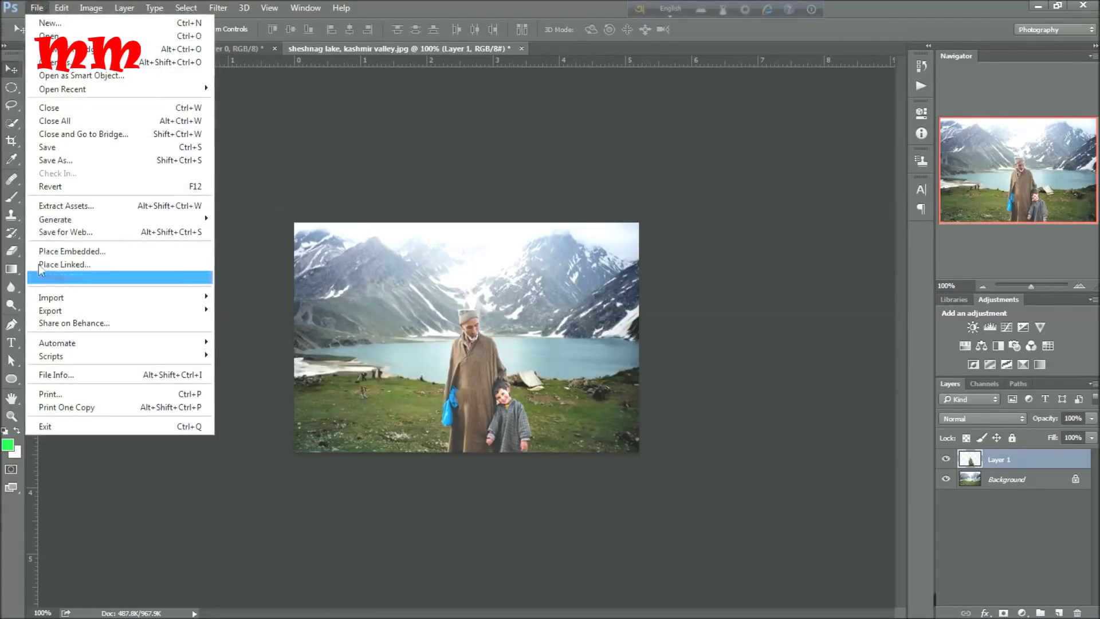
mouse_move(55, 219)
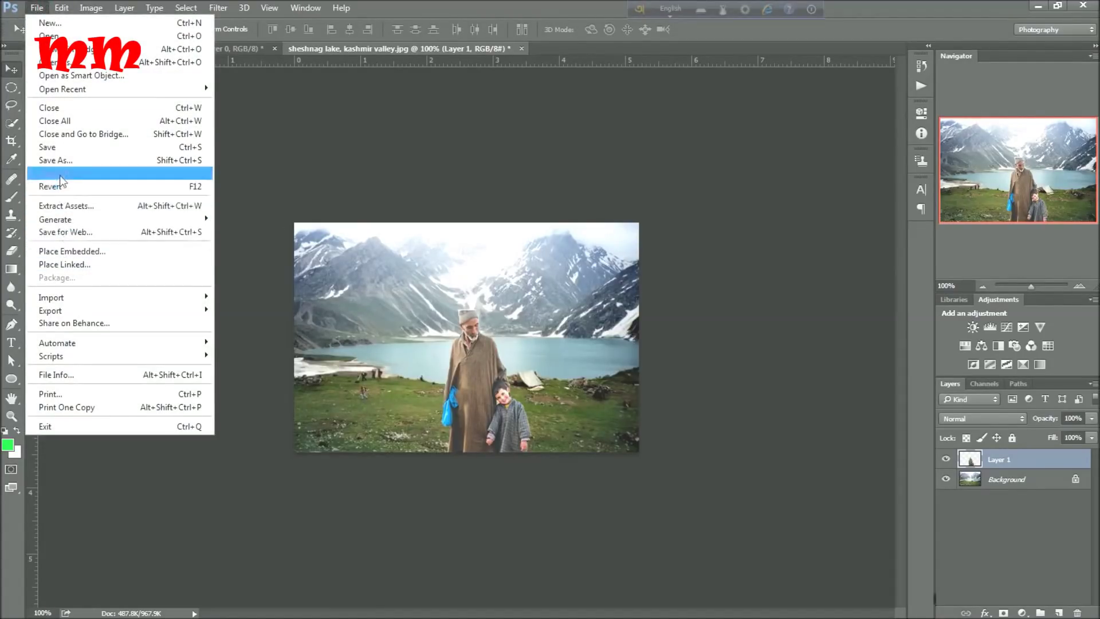
click(63, 161)
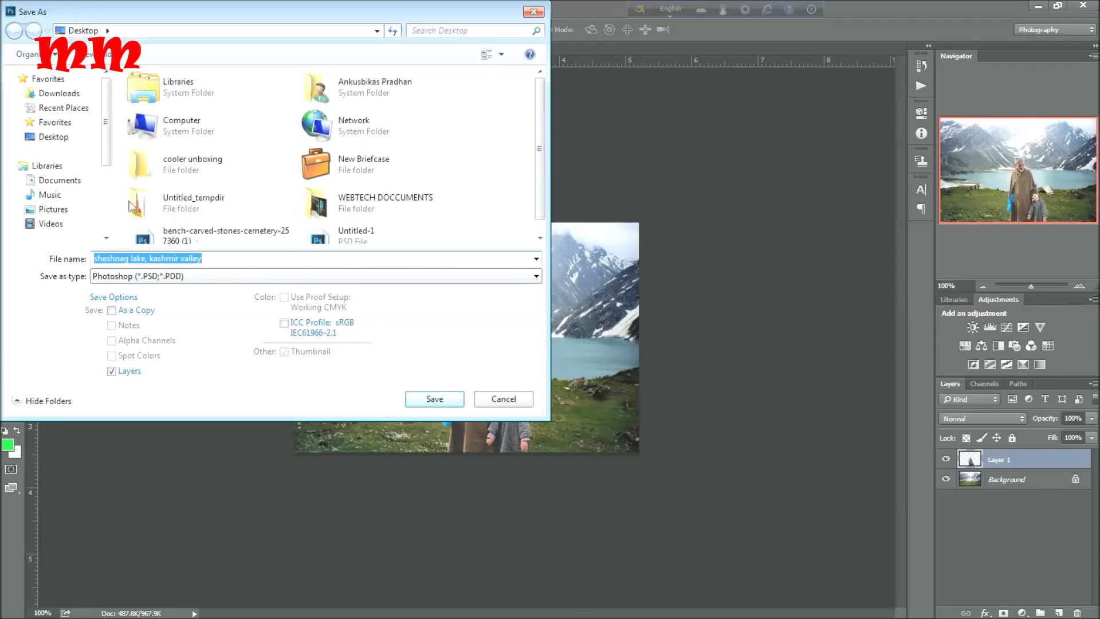
click(54, 137)
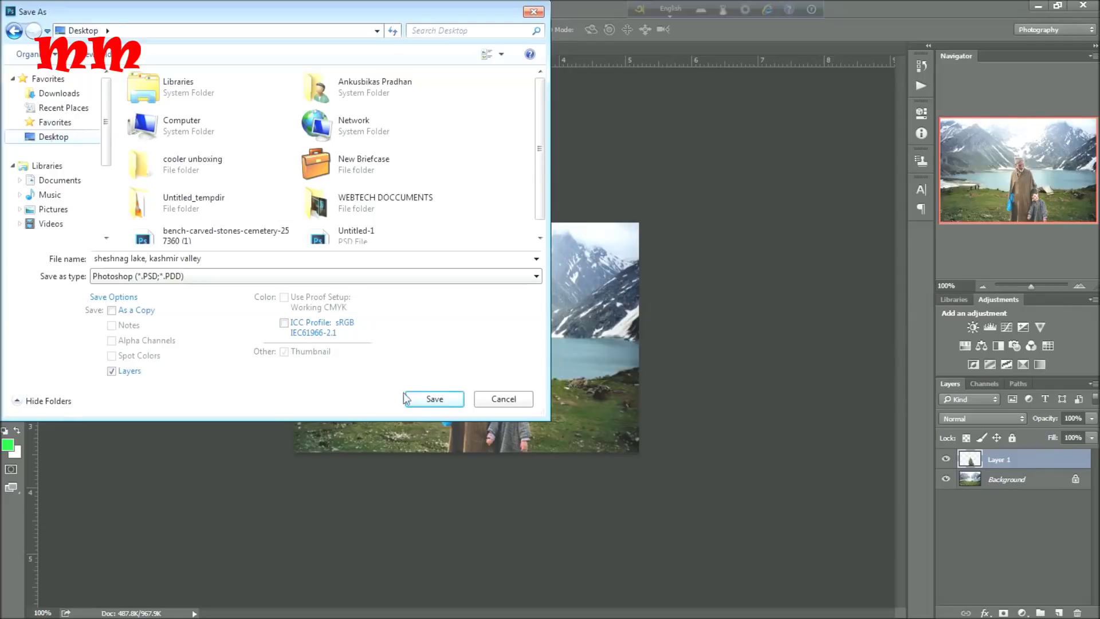
click(420, 406)
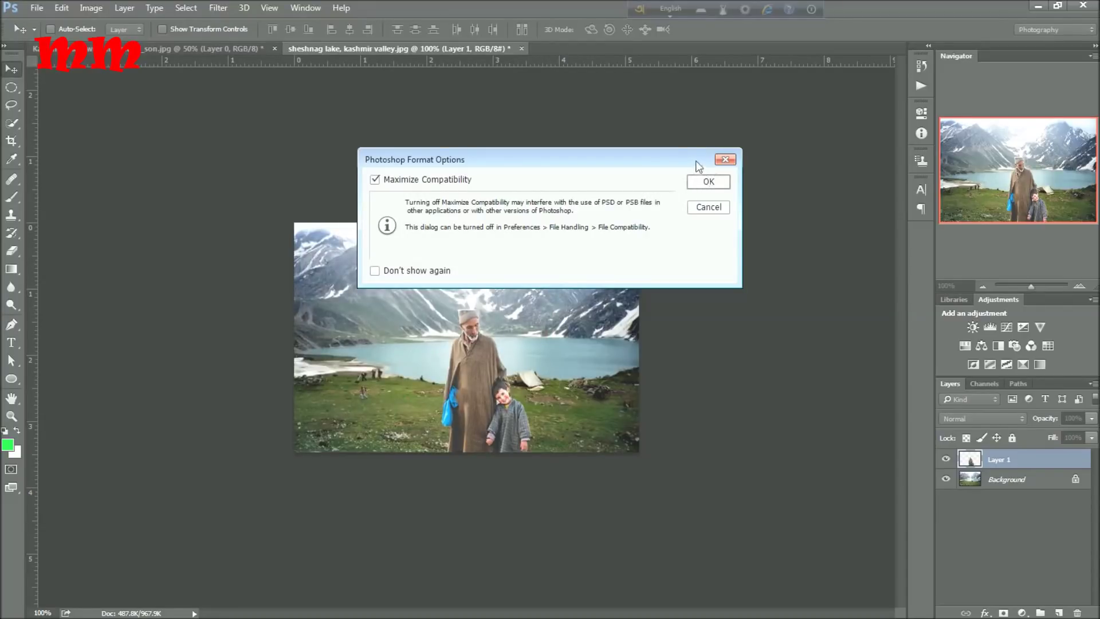
click(702, 184)
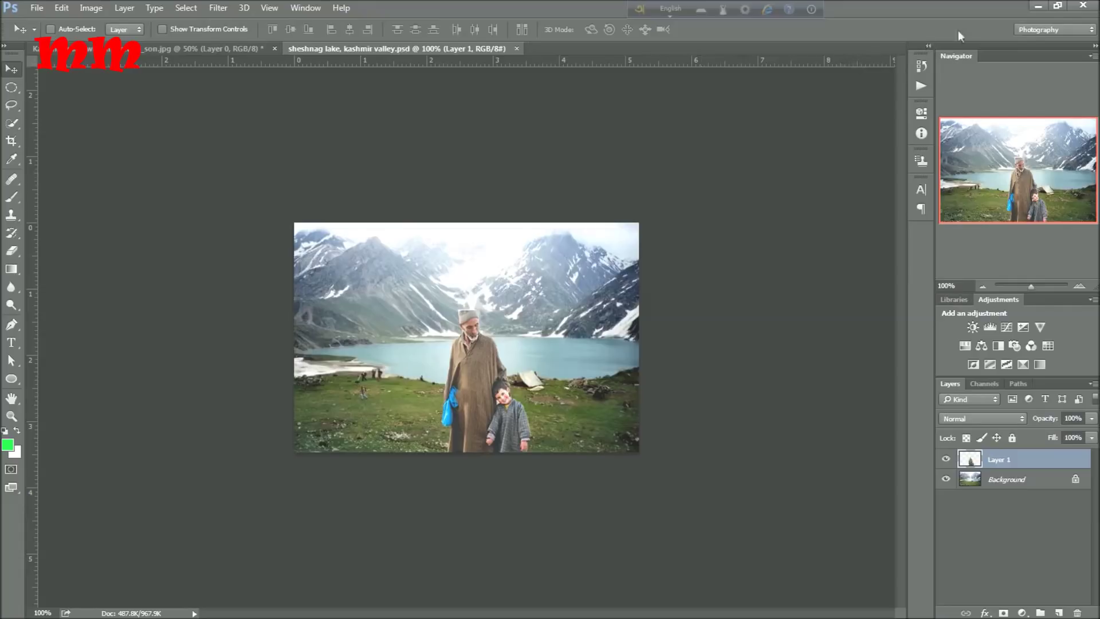
click(1082, 5)
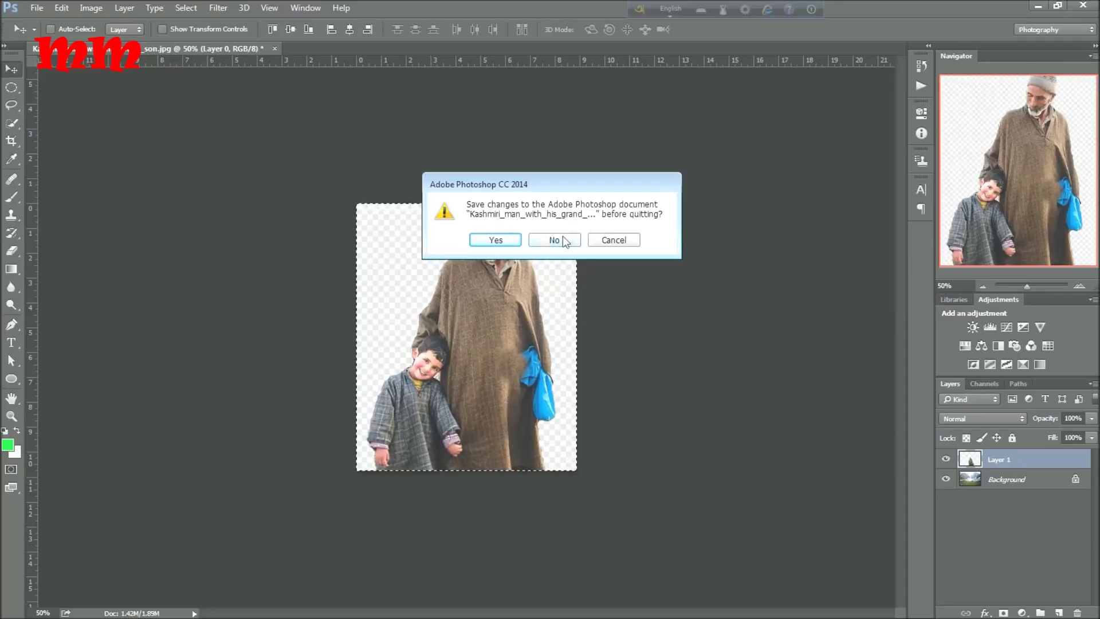
- Close the cut-out document without saving its changes and quit Photoshop
click(495, 240)
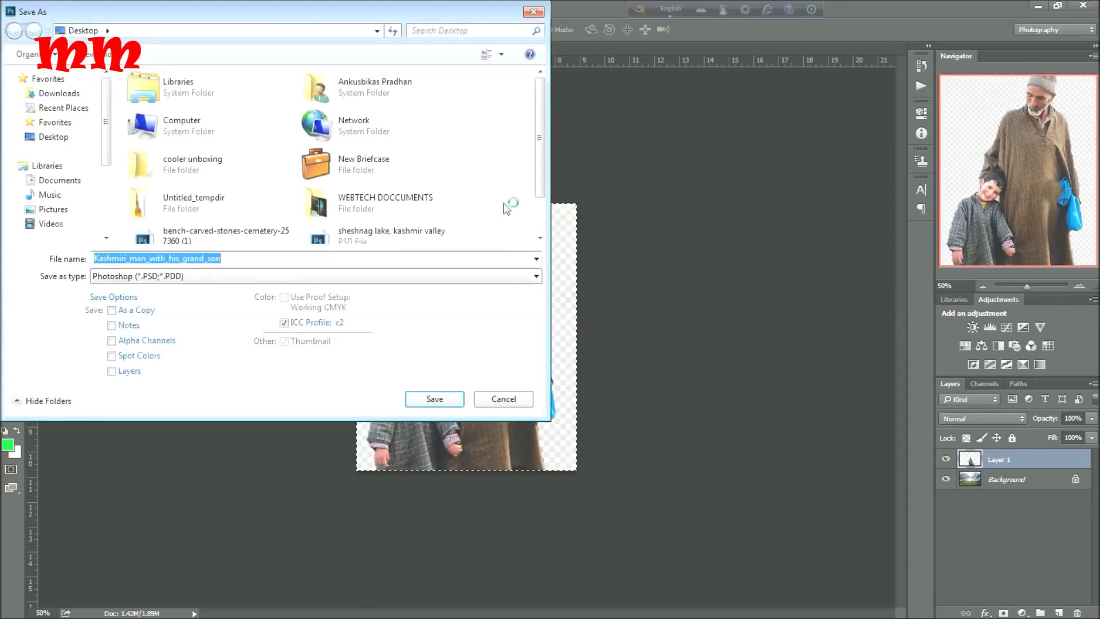
click(498, 398)
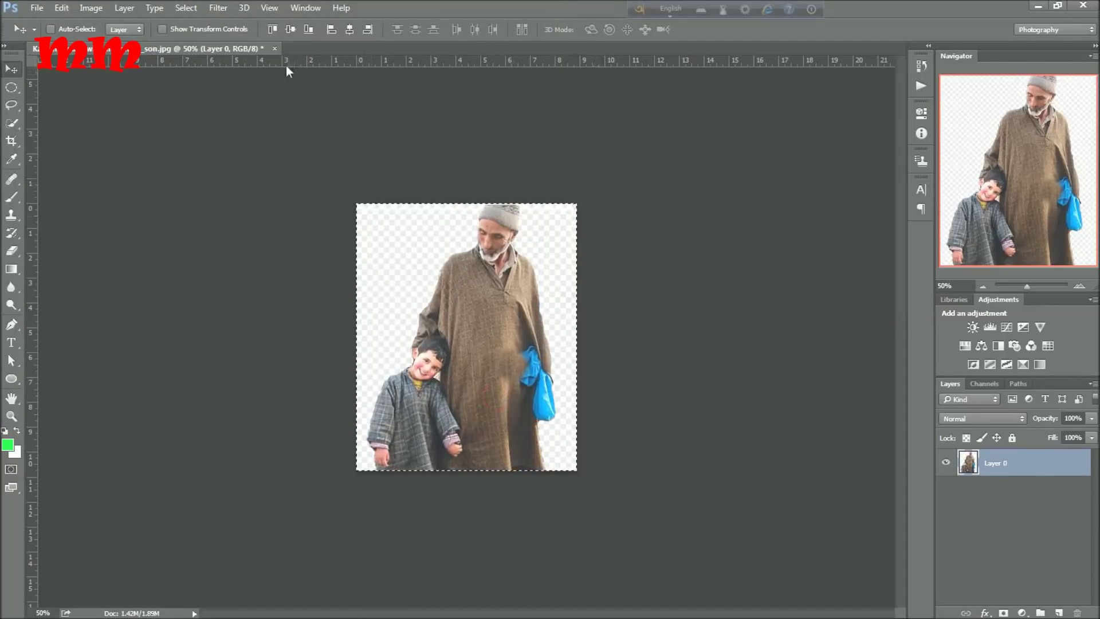
click(273, 50)
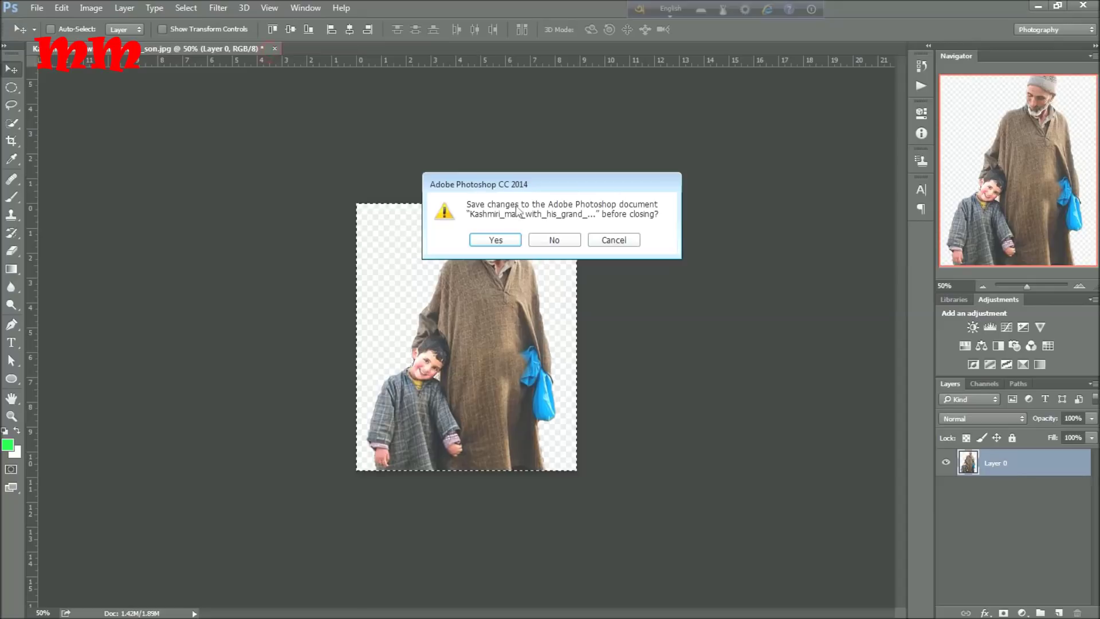
click(543, 242)
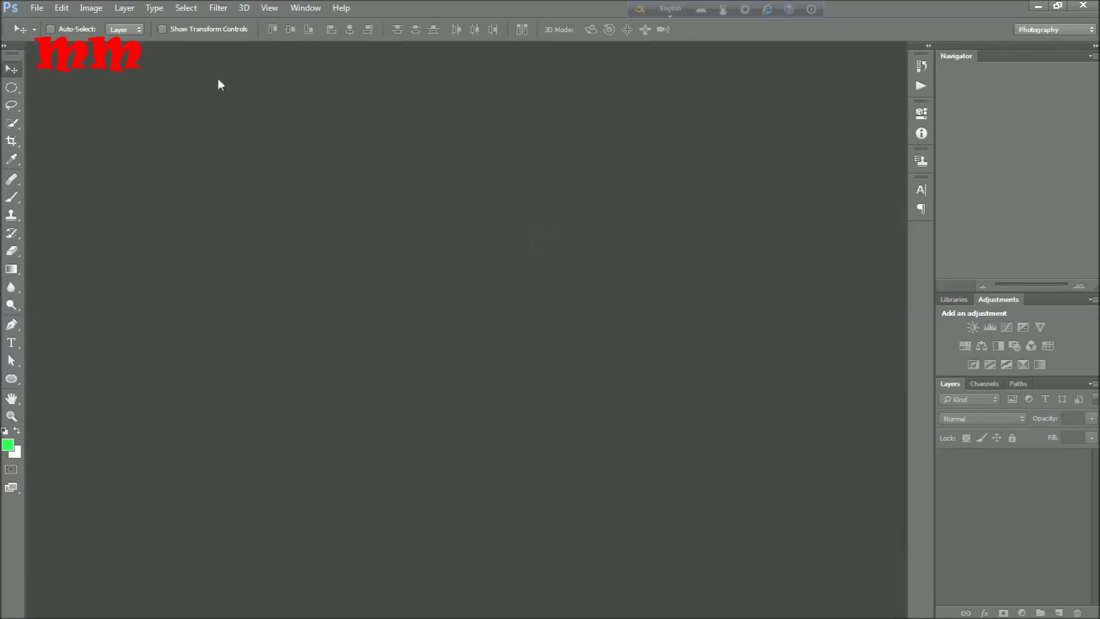
click(1085, 6)
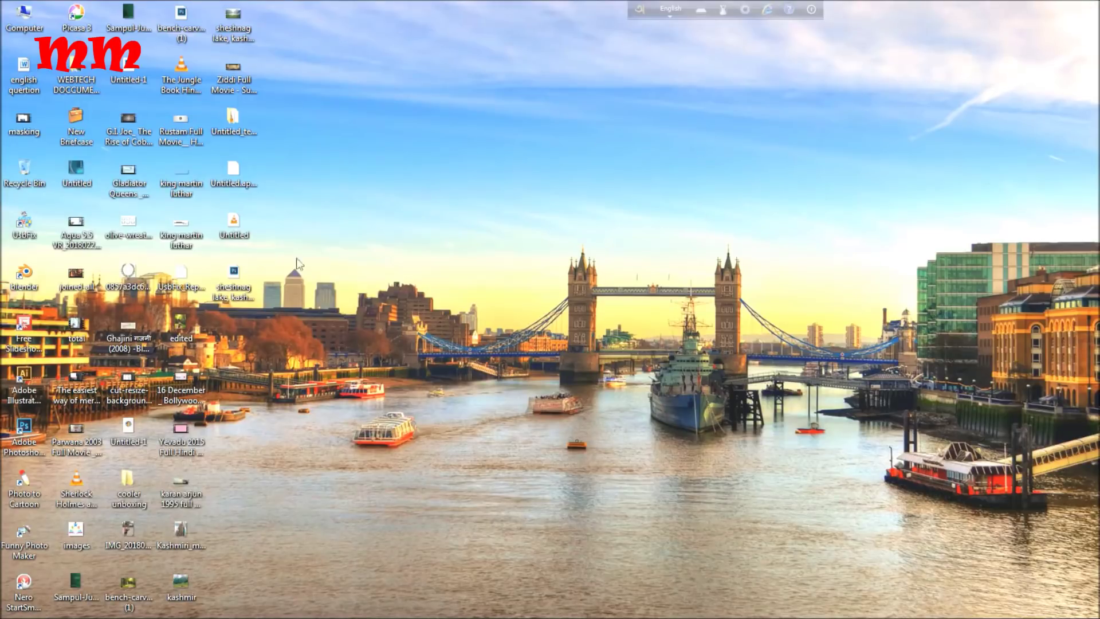
- Open the desktop file 'sheshnag lake, kashmir valley.psd' in Adobe Photoshop
right_click(245, 275)
click(258, 281)
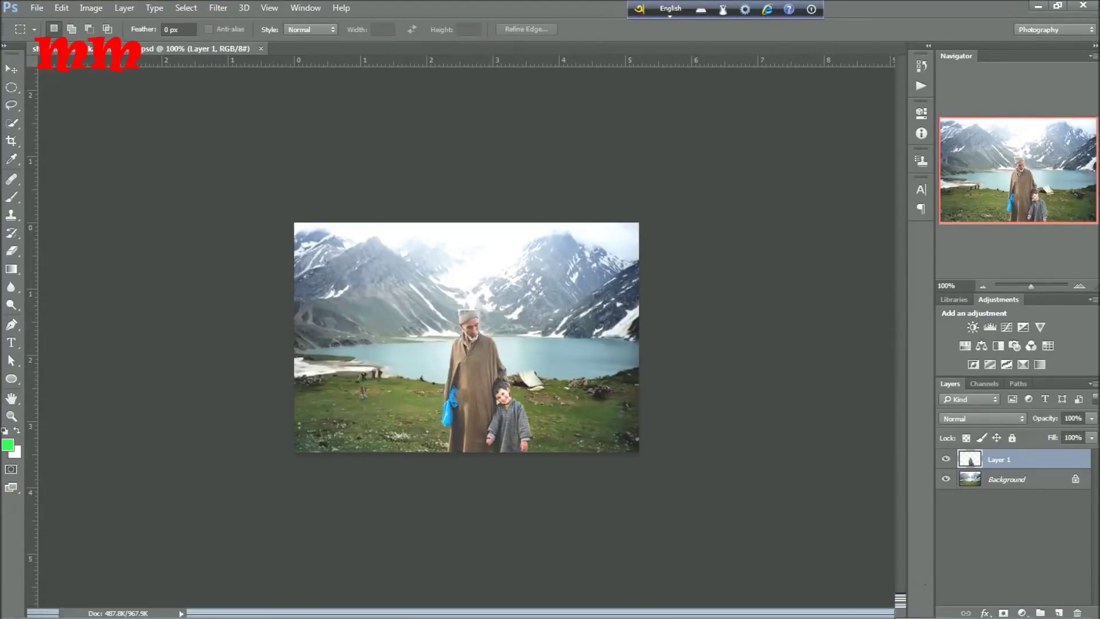
click(982, 607)
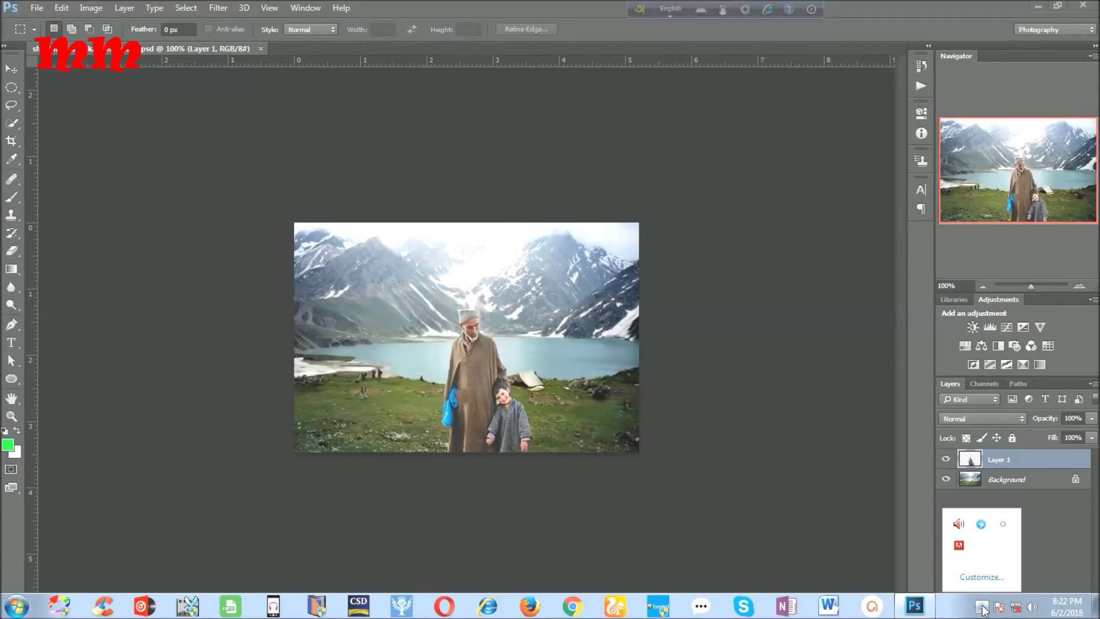
click(1009, 529)
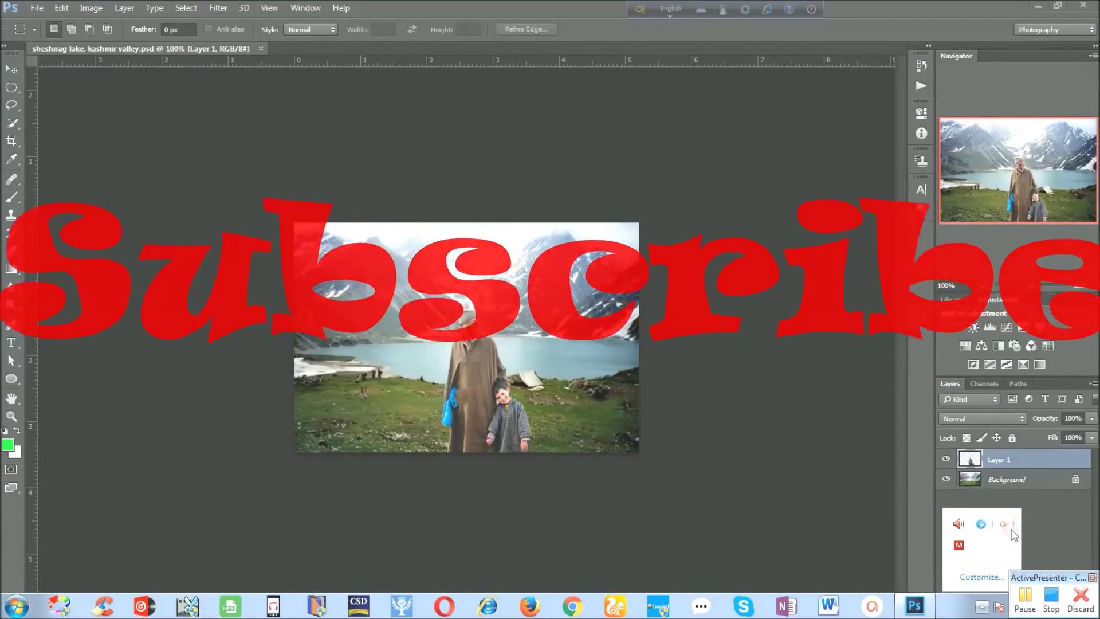